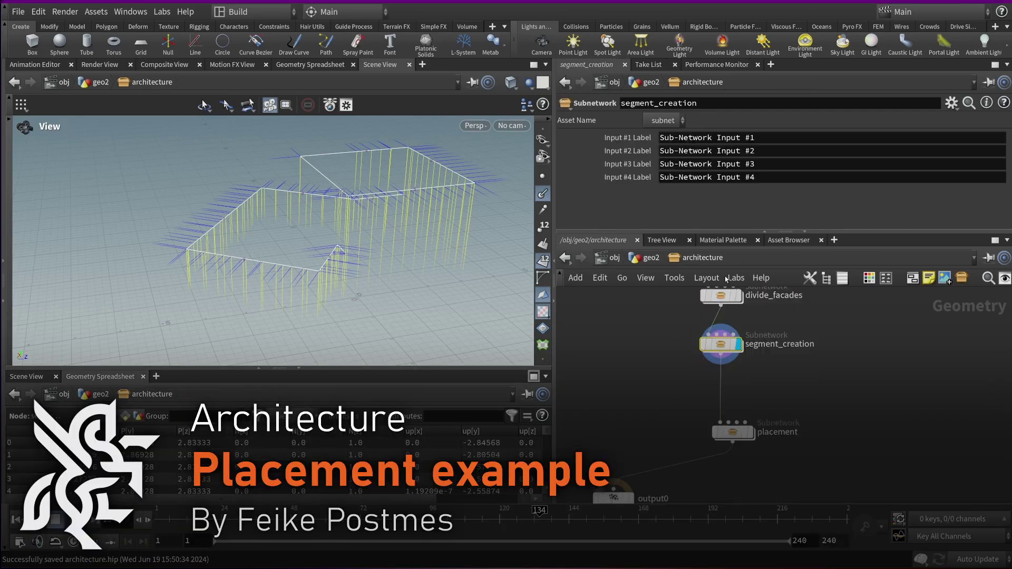
- Move the placement subnetwork closer beneath segment_creation and open its contents
{"action": "left_click_drag", "start_coordinate": [744, 437], "coordinate": [732, 399]}
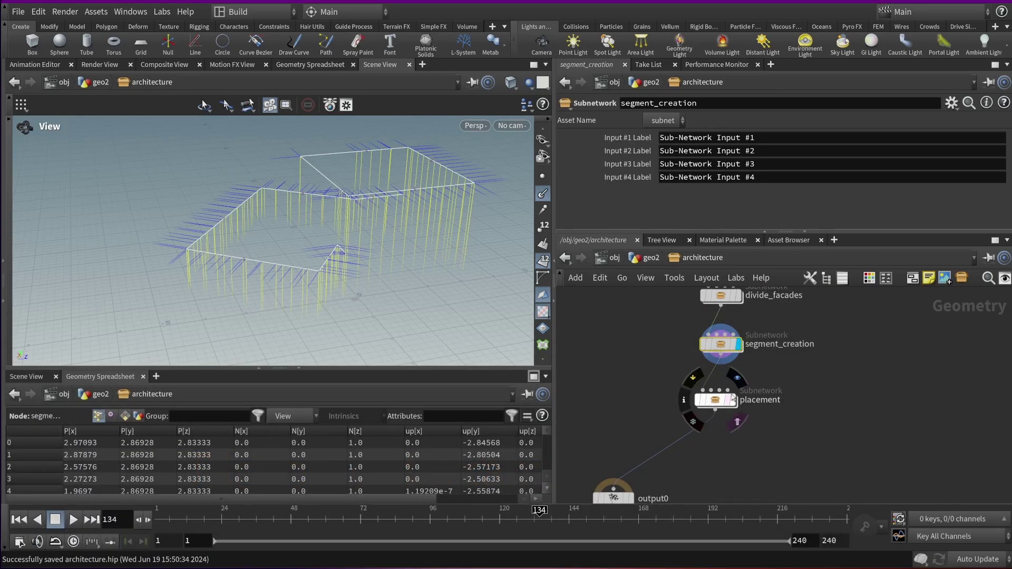
{"action": "double_click", "coordinate": [717, 400]}
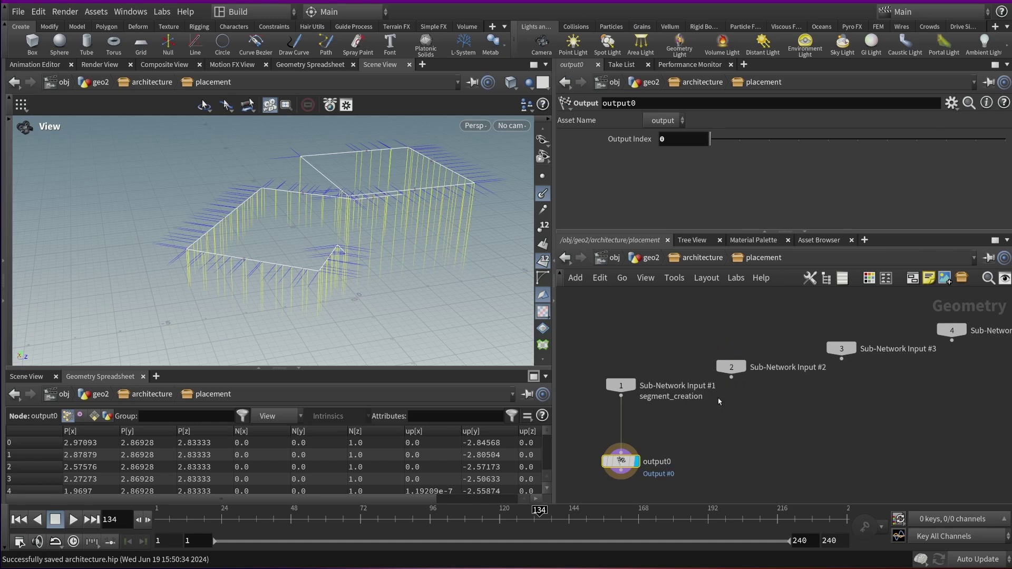
{"action": "left_click_drag", "start_coordinate": [713, 405], "coordinate": [702, 434]}
{"action": "scroll", "coordinate": [776, 402], "scroll_direction": "up", "scroll_amount": 3}
- Add a Resample node beside the main wire and connect it to Sub-Network Input #1
{"action": "key", "text": "Tab"}
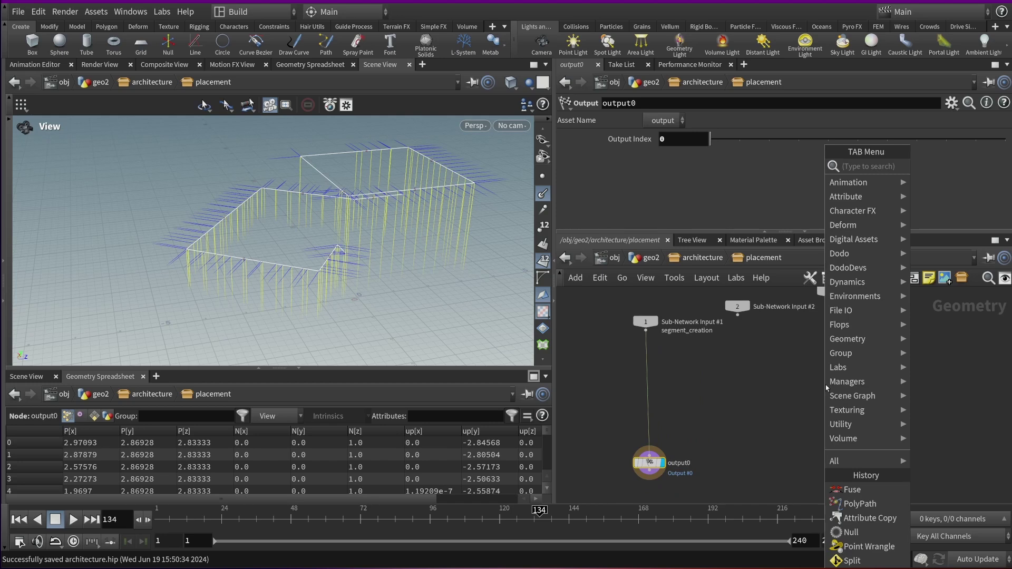
{"action": "type", "text": "rese"}
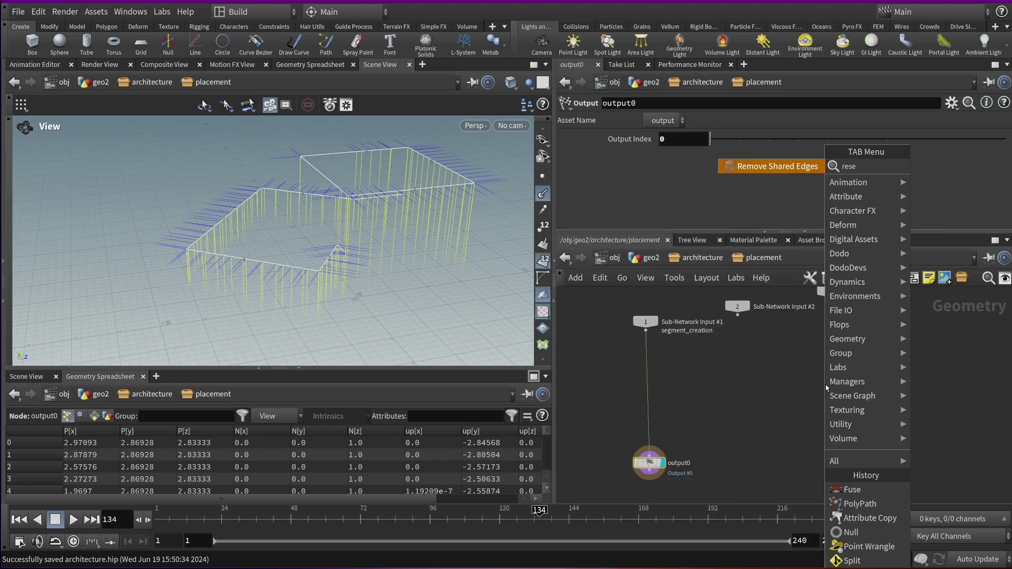
{"action": "key", "text": "BackSpace"}
{"action": "key", "text": "BackSpace"}
{"action": "type", "text": "sa"}
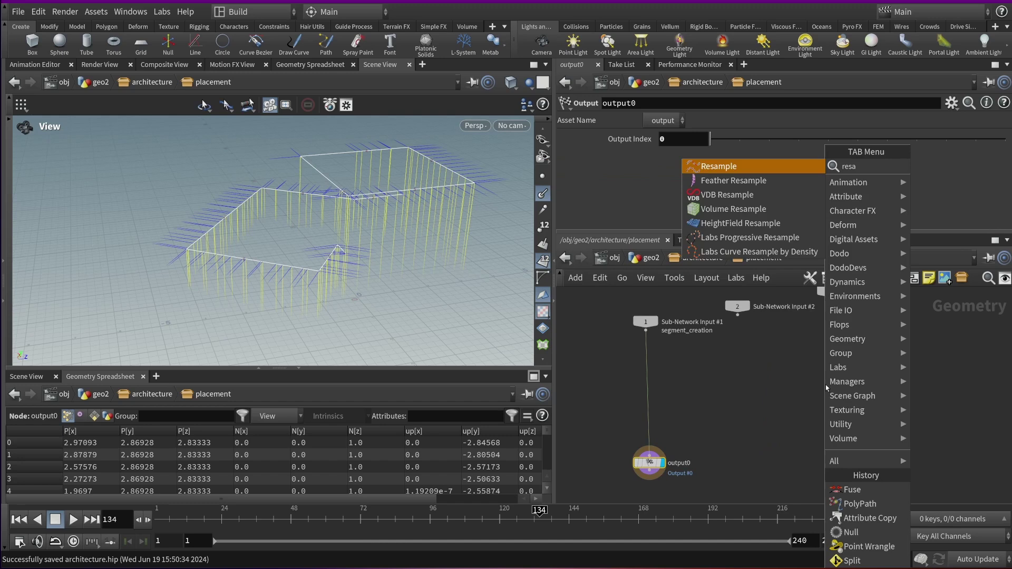
{"action": "key", "text": "Return"}
{"action": "left_click", "coordinate": [725, 372]}
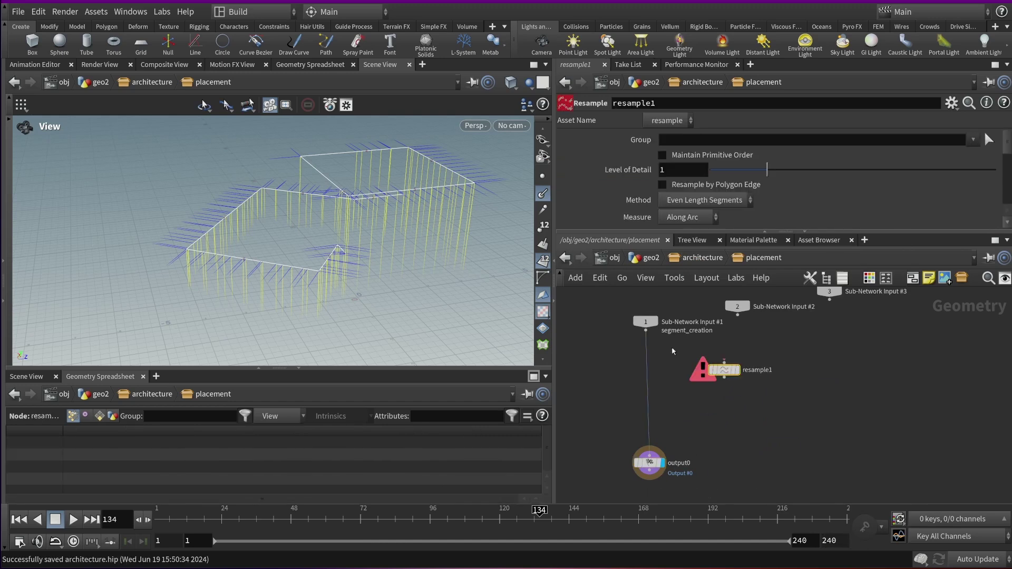
{"action": "left_click_drag", "start_coordinate": [676, 348], "coordinate": [724, 363]}
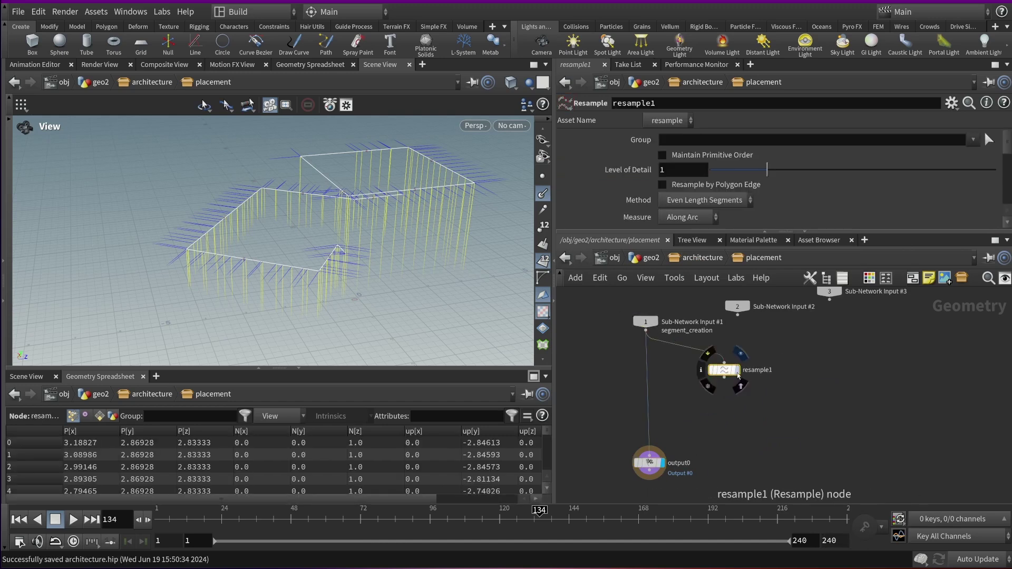
- Display the resample1 node and set its maximum segment length to 0.355
{"action": "left_click", "coordinate": [736, 370]}
{"action": "left_click_drag", "start_coordinate": [400, 221], "coordinate": [448, 249]}
{"action": "left_click_drag", "start_coordinate": [270, 263], "coordinate": [244, 244]}
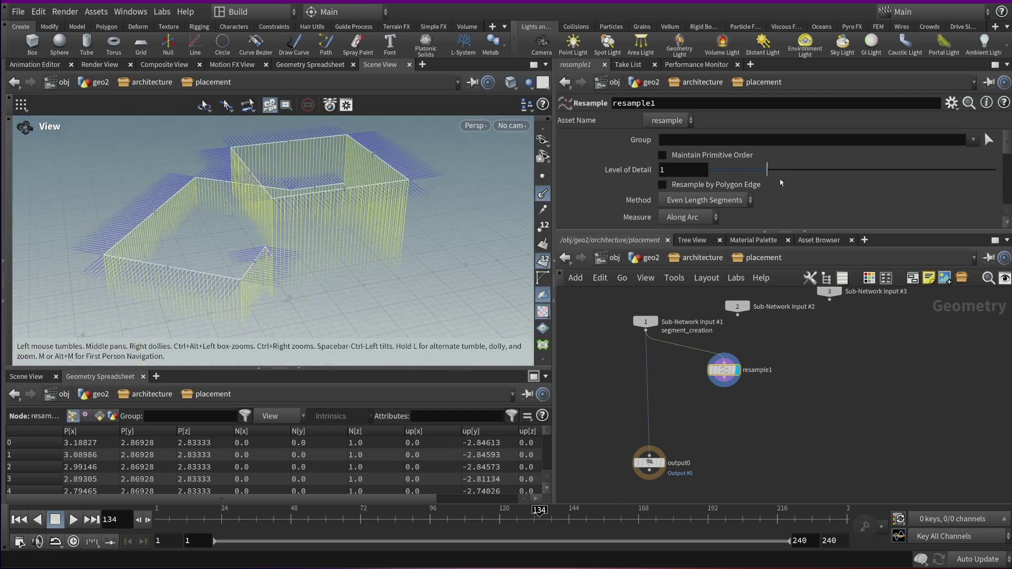
{"action": "scroll", "coordinate": [709, 158], "scroll_direction": "down", "scroll_amount": 3}
{"action": "left_click_drag", "start_coordinate": [758, 197], "coordinate": [731, 200]}
{"action": "left_click_drag", "start_coordinate": [296, 227], "coordinate": [338, 226]}
- Insert a Point Wrangle directly after Sub-Network Input #1 so that it feeds both output0 and resample1
{"action": "key", "text": "Tab"}
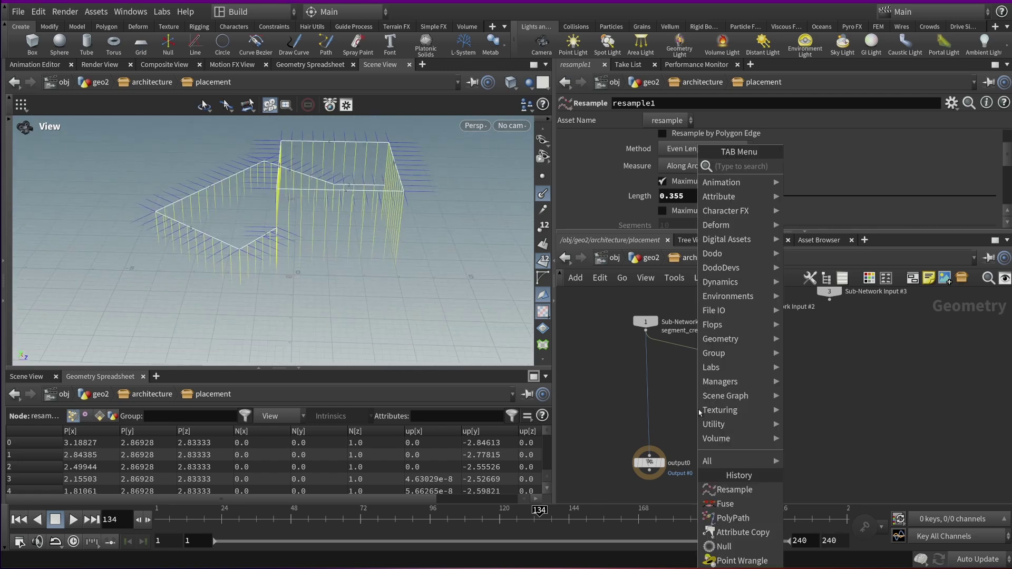
{"action": "type", "text": "point"}
{"action": "key", "text": "Return"}
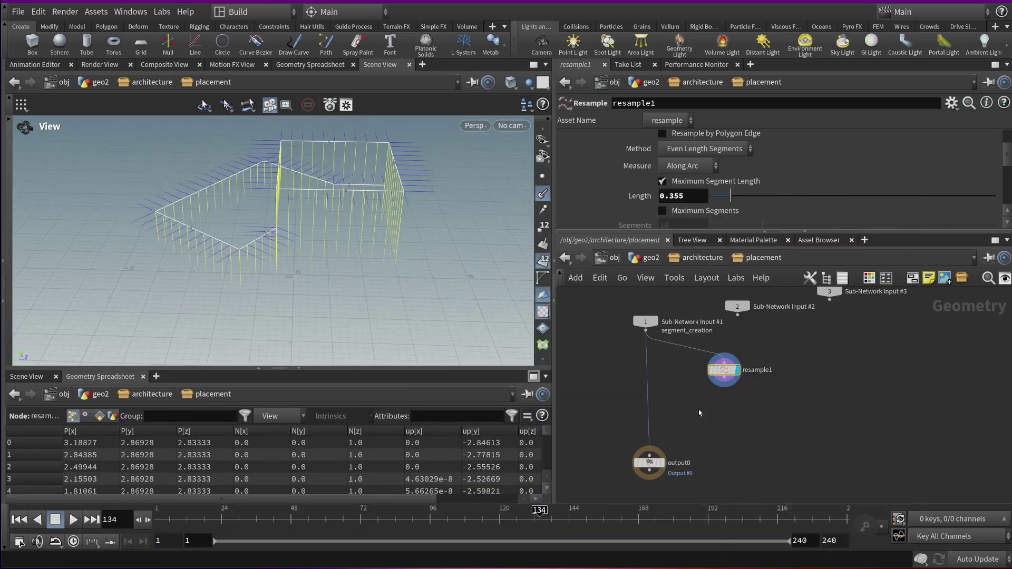
{"action": "scroll", "coordinate": [700, 413], "scroll_direction": "up", "scroll_amount": 2}
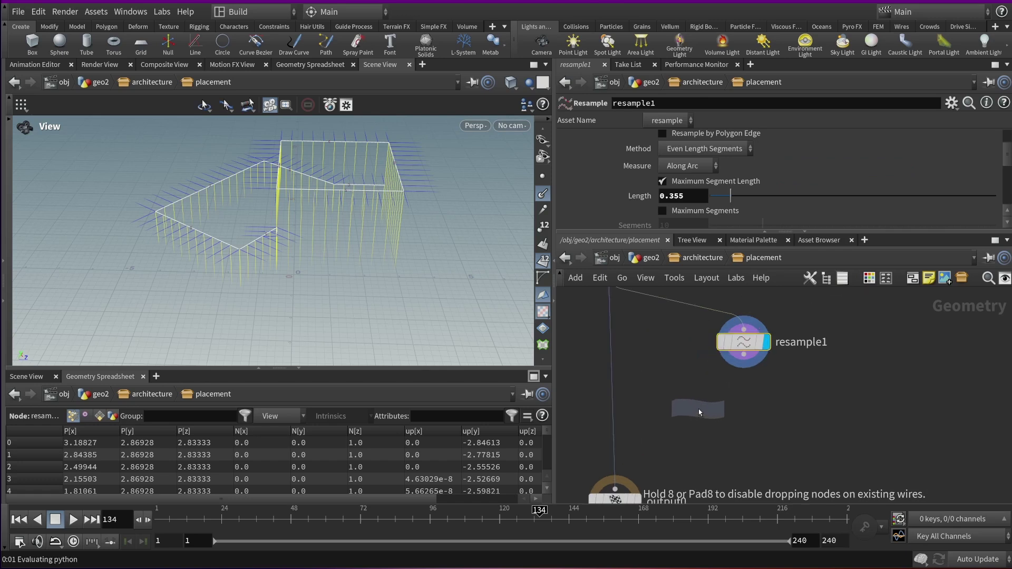
{"action": "left_click", "coordinate": [615, 320]}
{"action": "left_click", "coordinate": [615, 333]}
{"action": "left_click", "coordinate": [743, 330]}
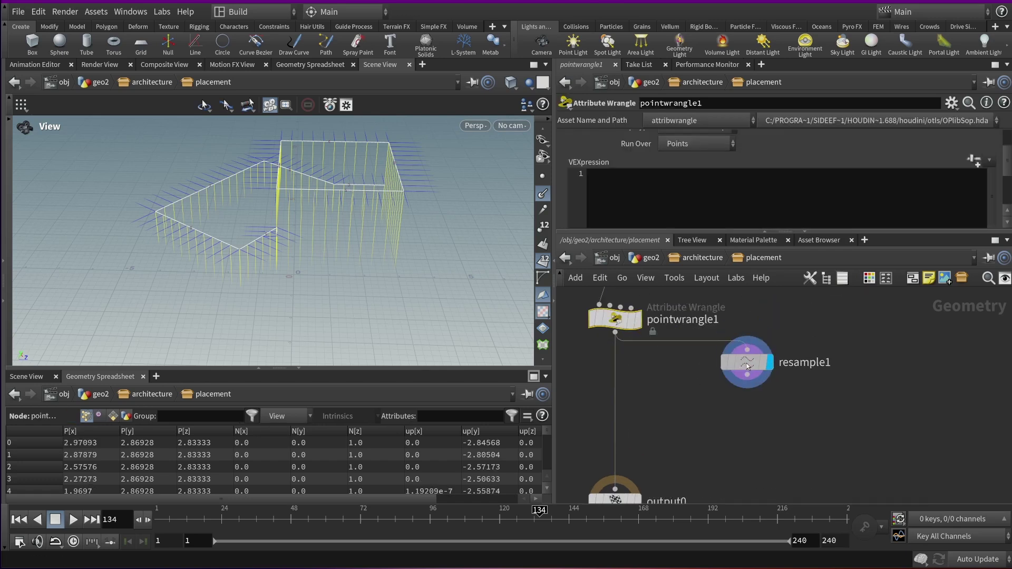
- Store the up vector's length on each point with the VEX code "f@length = length(v@up);" in pointwrangle1
{"action": "middle_click_drag", "start_coordinate": [737, 332], "coordinate": [819, 407]}
{"action": "left_click", "coordinate": [668, 193]}
{"action": "type", "text": "f@length"}
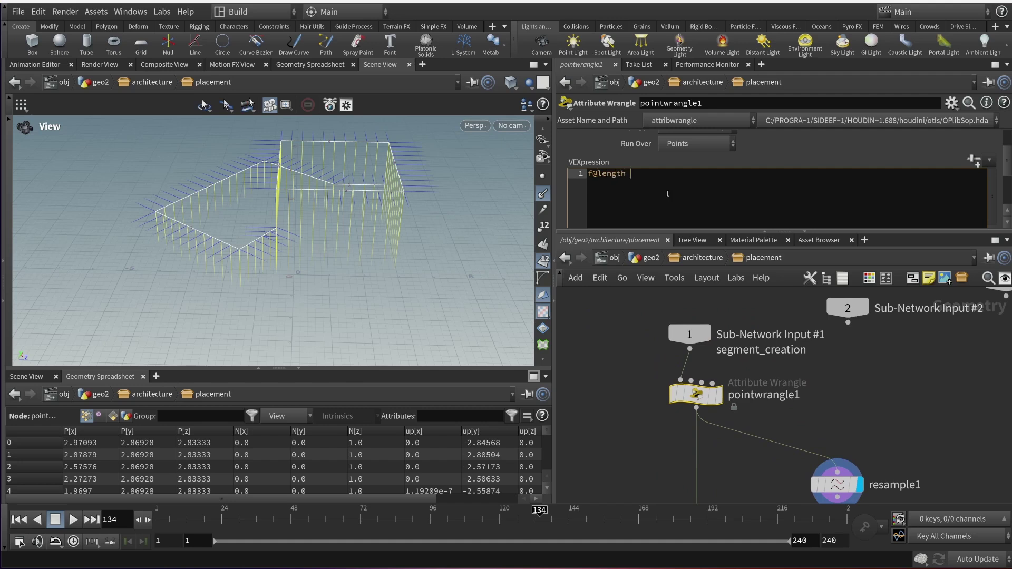
{"action": "type", "text": " = length(v"}
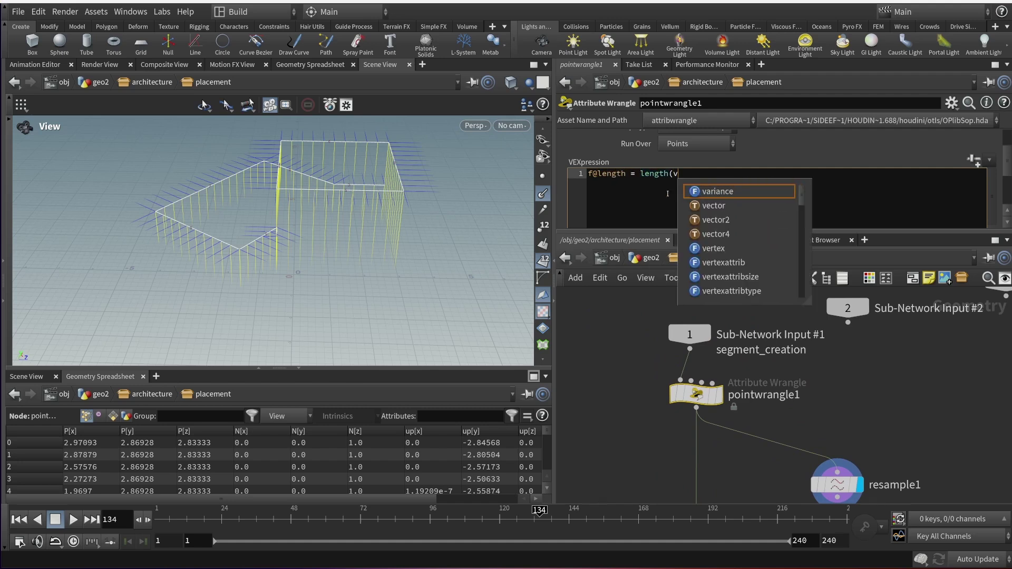
{"action": "type", "text": "@up);"}
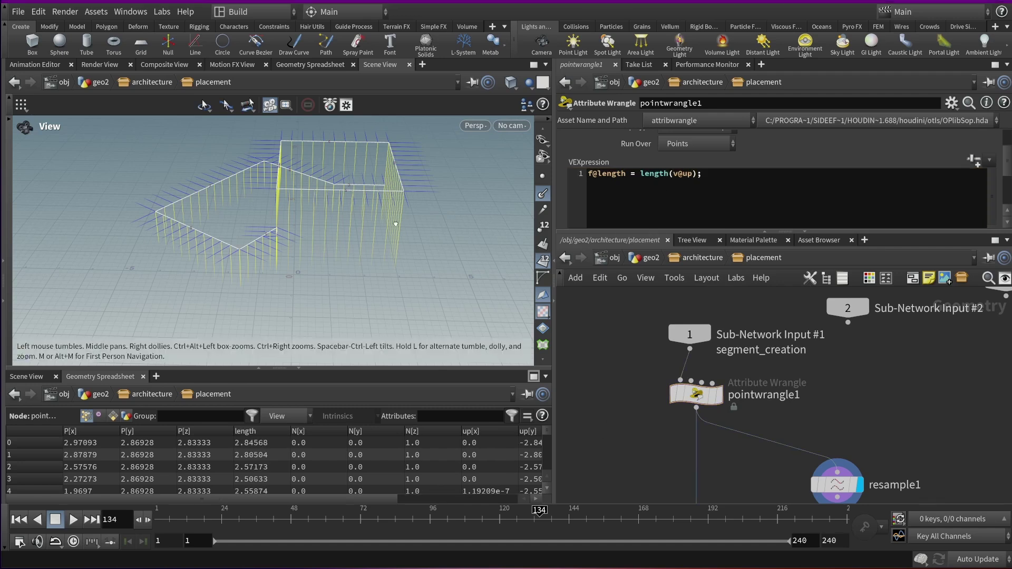
- Move the resample1 node farther down and away from the wire between pointwrangle1 and output0
{"action": "left_click_drag", "start_coordinate": [357, 209], "coordinate": [377, 214]}
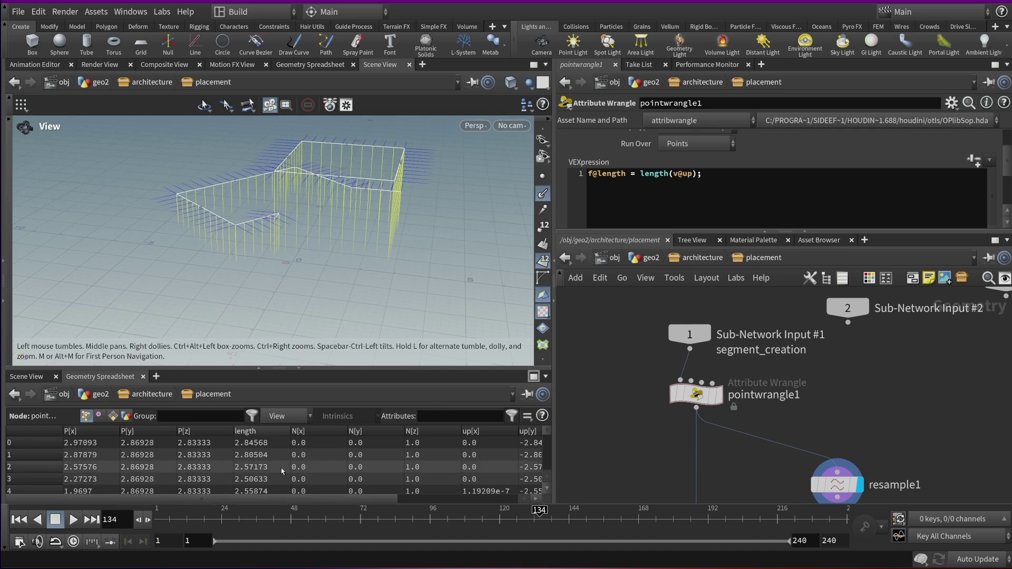
{"action": "middle_click_drag", "start_coordinate": [740, 455], "coordinate": [689, 410]}
{"action": "left_click_drag", "start_coordinate": [295, 227], "coordinate": [286, 197]}
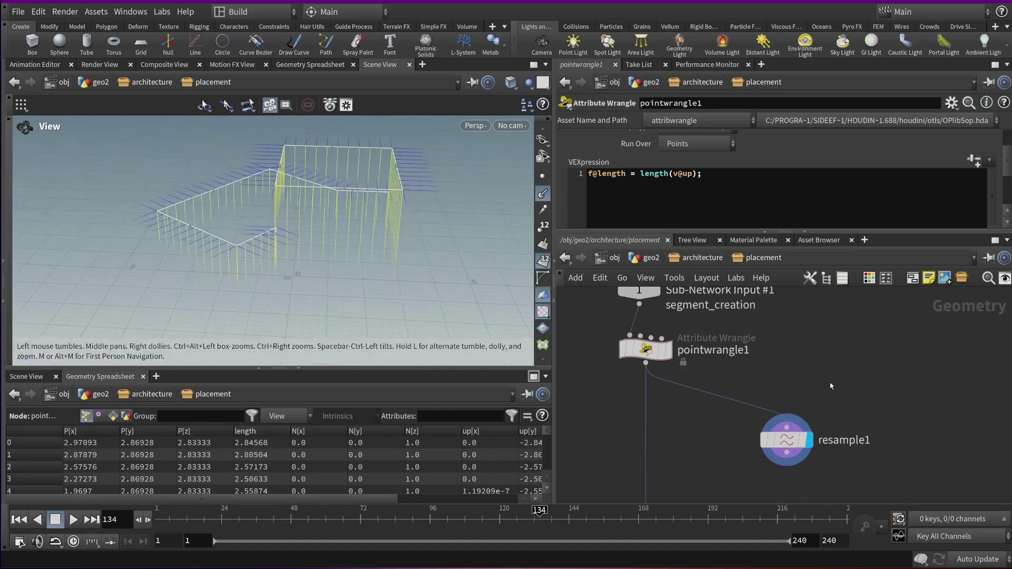
{"action": "middle_click_drag", "start_coordinate": [841, 401], "coordinate": [817, 352]}
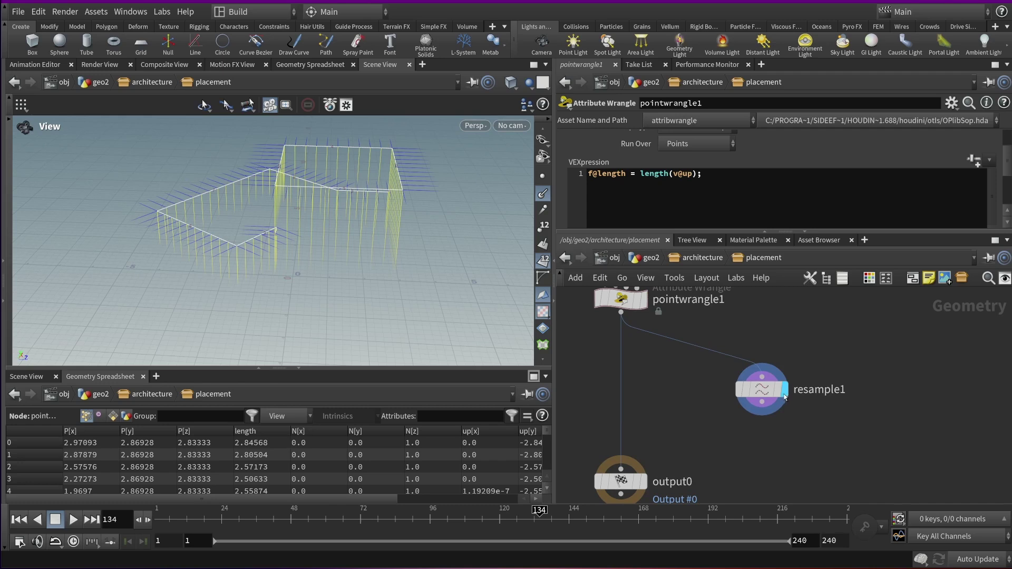
{"action": "left_click_drag", "start_coordinate": [775, 390], "coordinate": [824, 429]}
{"action": "mouse_move", "coordinate": [296, 227]}
{"action": "left_mouse_down"}
{"action": "mouse_move", "coordinate": [291, 195]}
{"action": "mouse_move", "coordinate": [293, 219]}
{"action": "left_mouse_up"}
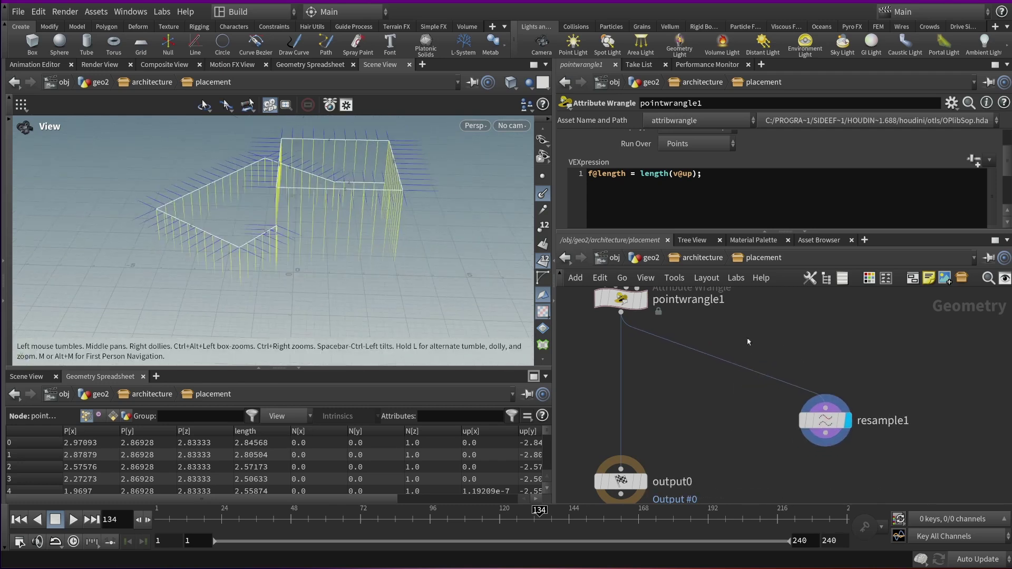
- Add a second Point Wrangle below resample1, wire it to the resample output and display it
{"action": "middle_click_drag", "start_coordinate": [829, 355], "coordinate": [811, 320]}
{"action": "key", "text": "Tab"}
{"action": "type", "text": "point"}
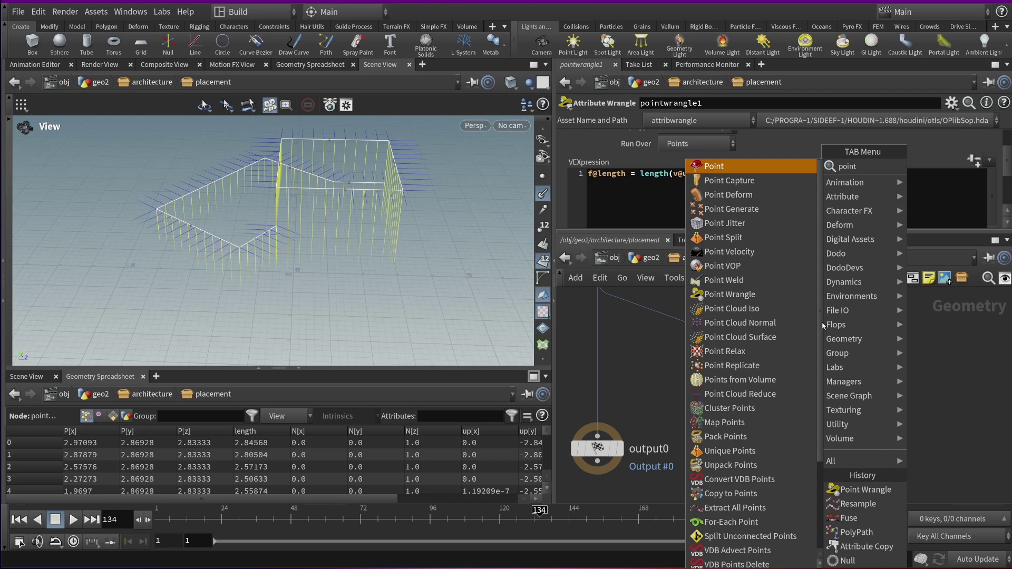
{"action": "key", "text": "Return"}
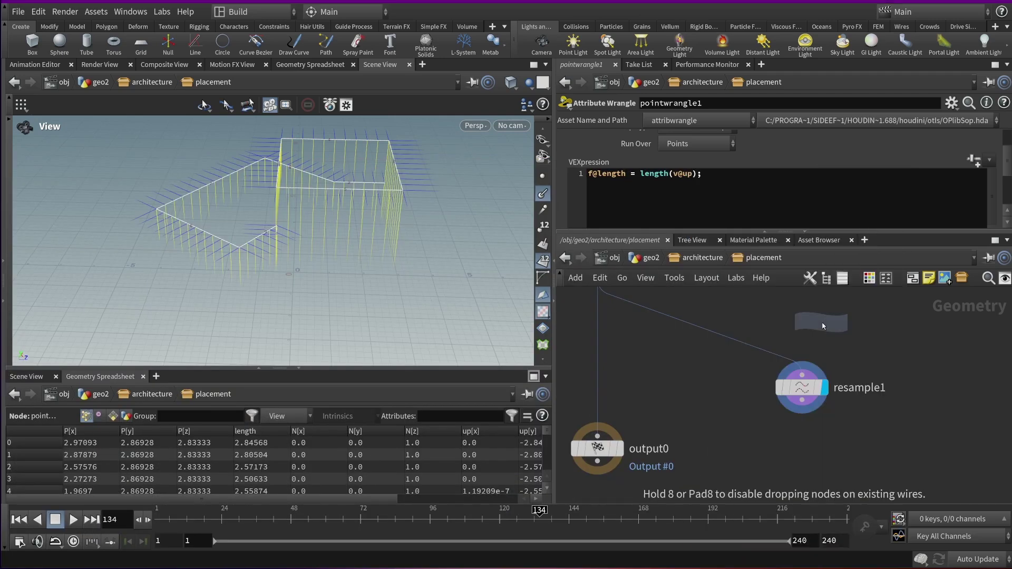
{"action": "left_click", "coordinate": [765, 462]}
{"action": "left_click", "coordinate": [801, 414]}
{"action": "left_click", "coordinate": [749, 452]}
{"action": "mouse_move", "coordinate": [786, 461]}
{"action": "left_mouse_down"}
{"action": "mouse_move", "coordinate": [812, 457]}
{"action": "mouse_move", "coordinate": [803, 457]}
{"action": "left_mouse_up"}
{"action": "left_click", "coordinate": [813, 461]}
- Write the VEX code "v@scale = set(1, f@length, 1);" in pointwrangle2
{"action": "left_click", "coordinate": [690, 203]}
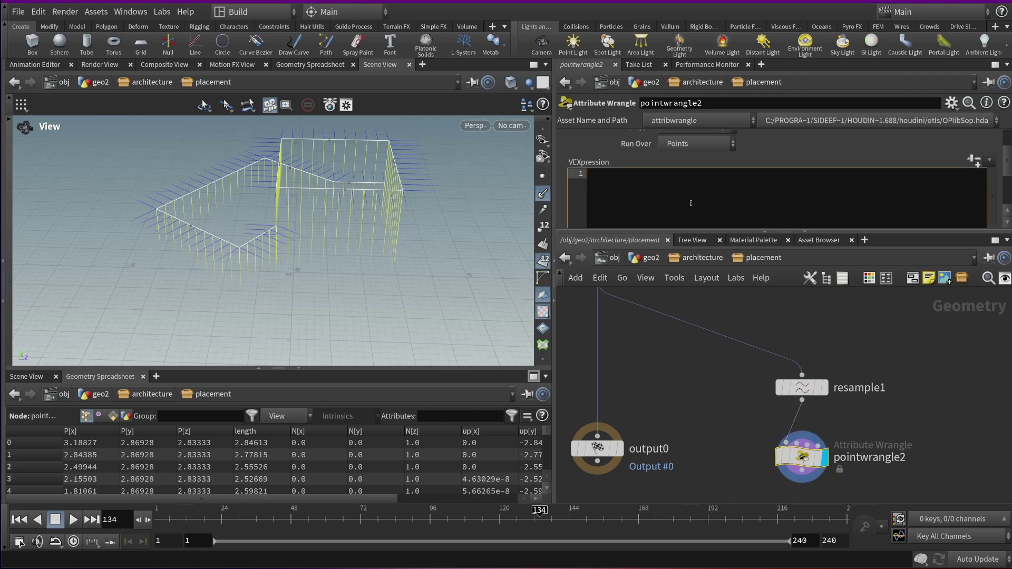
{"action": "type", "text": "v"}
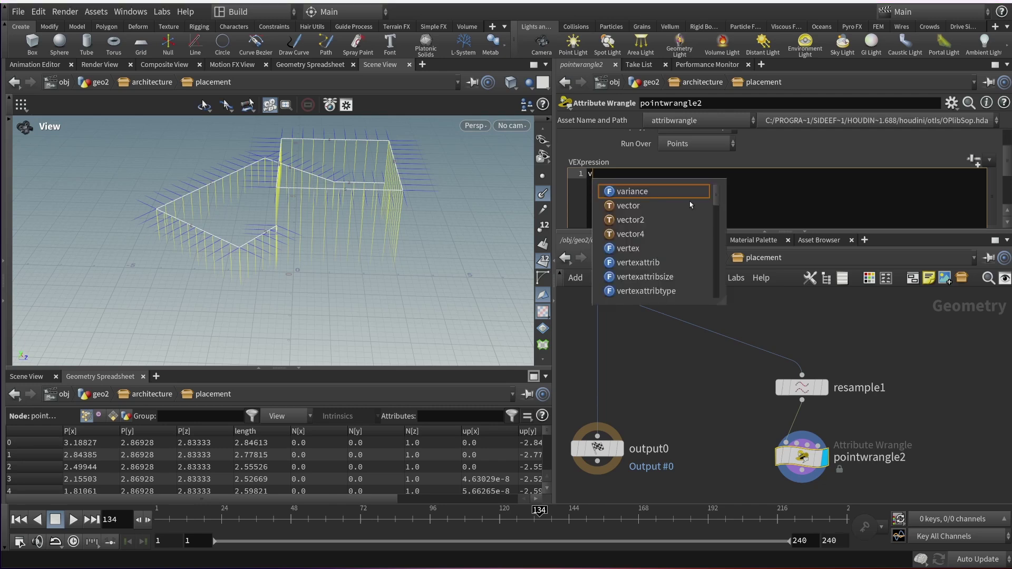
{"action": "type", "text": "@scale"}
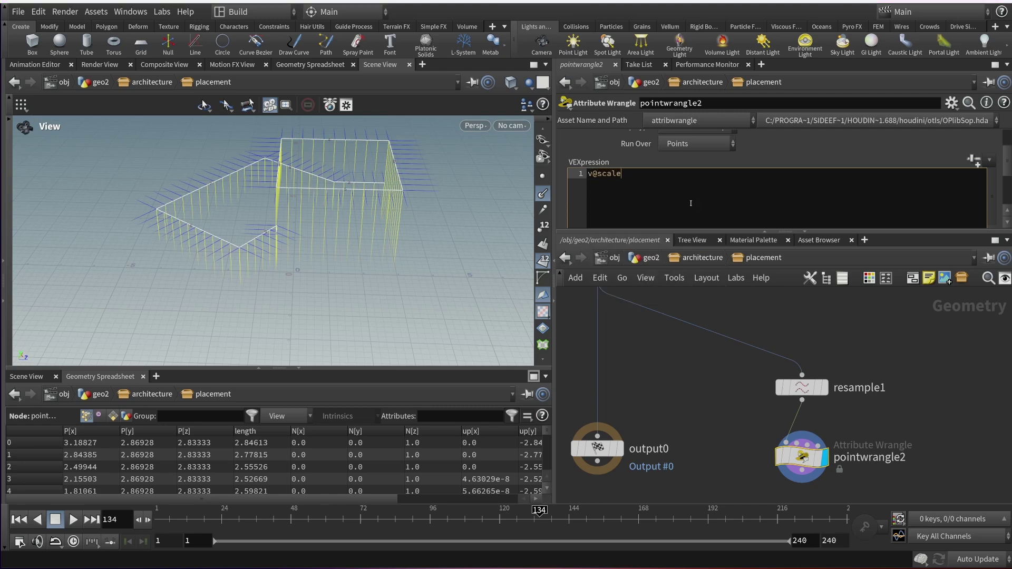
{"action": "type", "text": " = set(1, f@length, 1);"}
{"action": "left_click", "coordinate": [707, 381]}
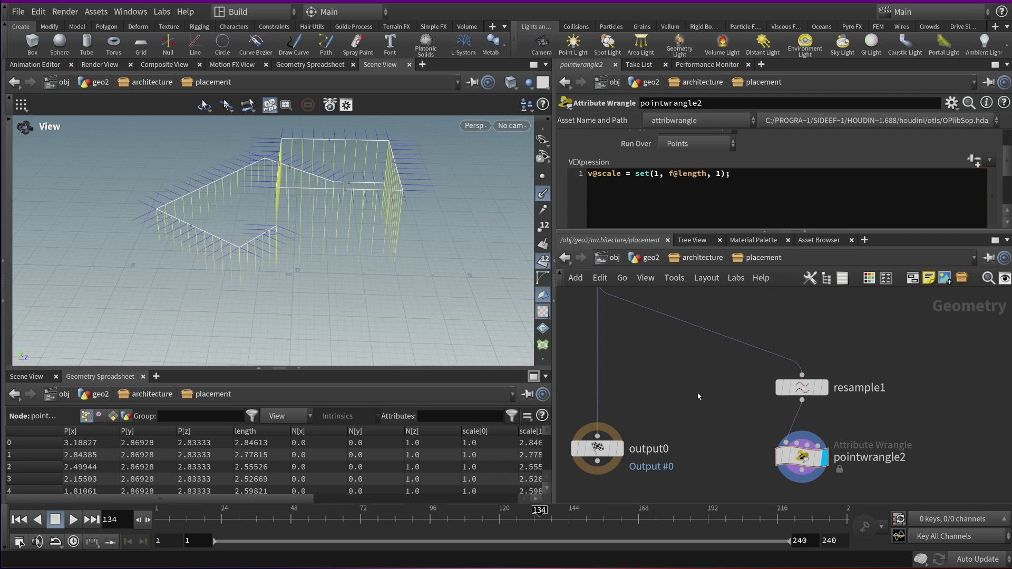
- Add a Copy to Points node below pointwrangle2 and wire the wrangle into it
{"action": "scroll", "coordinate": [805, 400], "scroll_direction": "down", "scroll_amount": 1}
{"action": "key", "text": "Tab"}
{"action": "type", "text": "copytopo"}
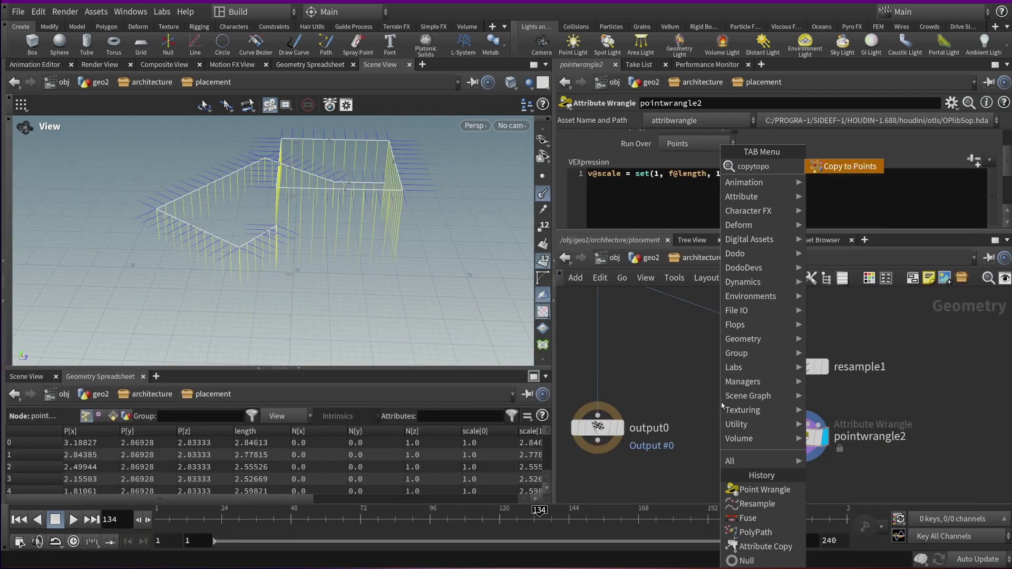
{"action": "key", "text": "Return"}
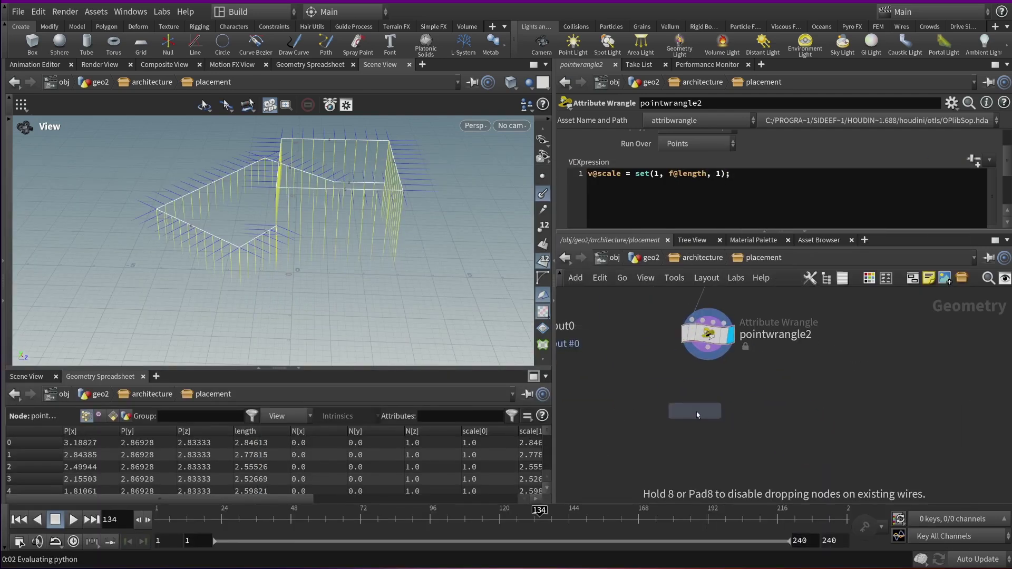
{"action": "left_click", "coordinate": [701, 422]}
{"action": "left_click", "coordinate": [707, 360]}
{"action": "left_click", "coordinate": [697, 412]}
{"action": "scroll", "coordinate": [823, 393], "scroll_direction": "up", "scroll_amount": 3}
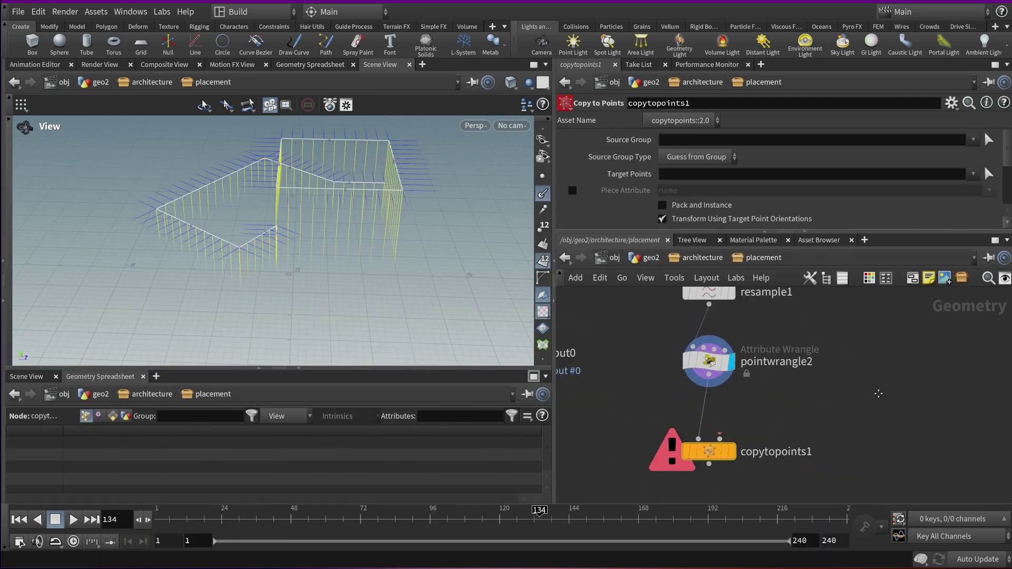
- Add a Box node, connect it to the second input of copytopoints1 and display the copy result
{"action": "key", "text": "Tab"}
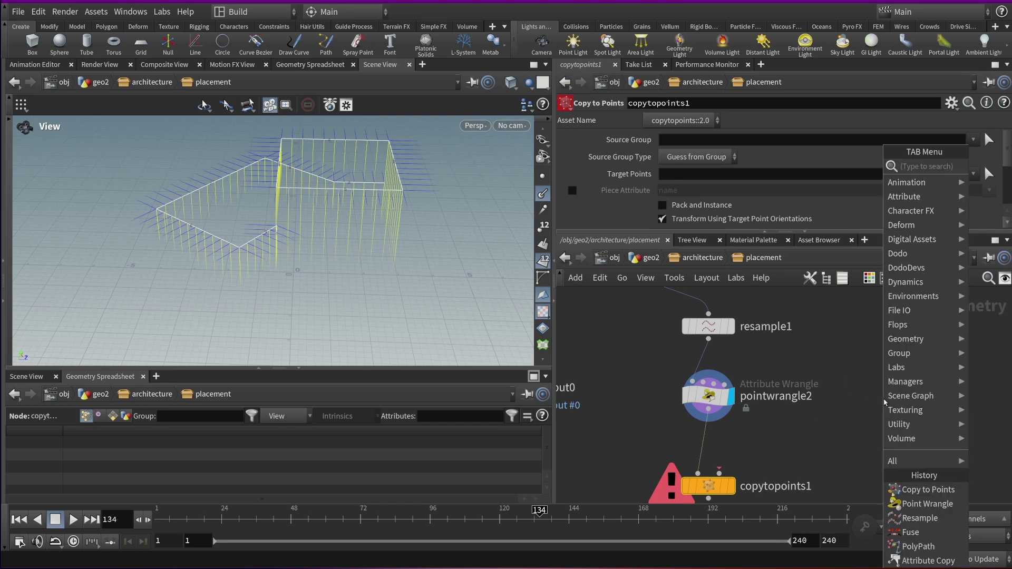
{"action": "left_click", "coordinate": [885, 402]}
{"action": "left_click", "coordinate": [929, 386]}
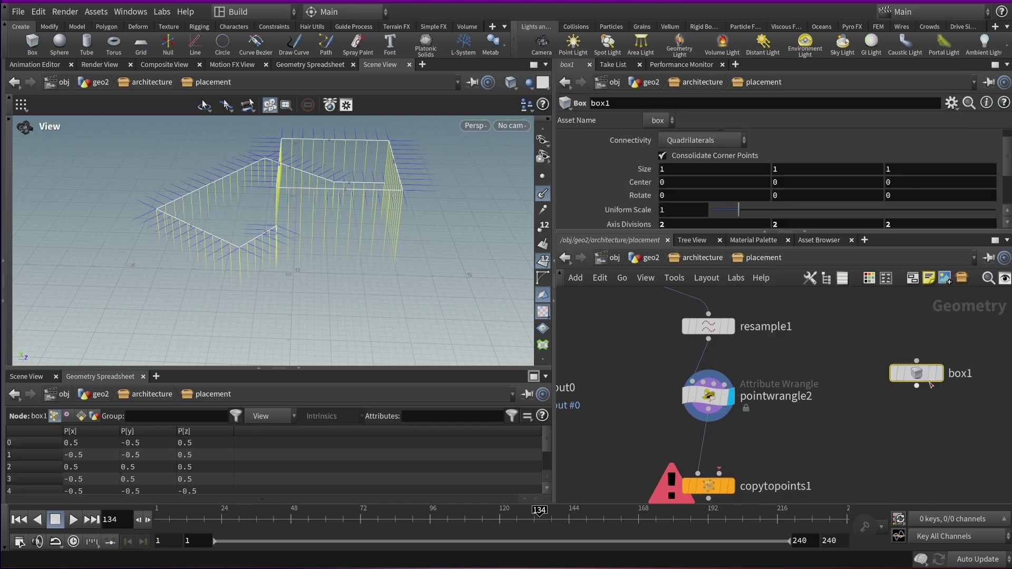
{"action": "left_click", "coordinate": [924, 388]}
{"action": "left_click", "coordinate": [720, 474]}
{"action": "middle_click_drag", "start_coordinate": [916, 443], "coordinate": [903, 411]}
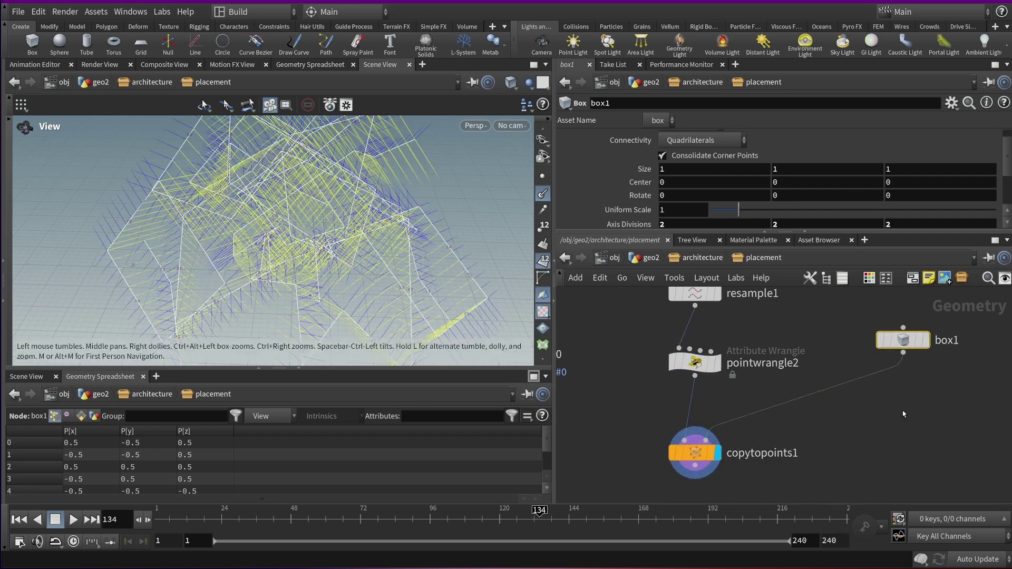
- Swap the inputs of copytopoints1 so the box is copied onto the wrangled points
{"action": "left_click", "coordinate": [695, 452]}
{"action": "key", "text": "shift+r"}
{"action": "left_click_drag", "start_coordinate": [384, 254], "coordinate": [396, 227]}
- Set the box size to 0.2 in X and 0.082 in Z
{"action": "left_click", "coordinate": [916, 340]}
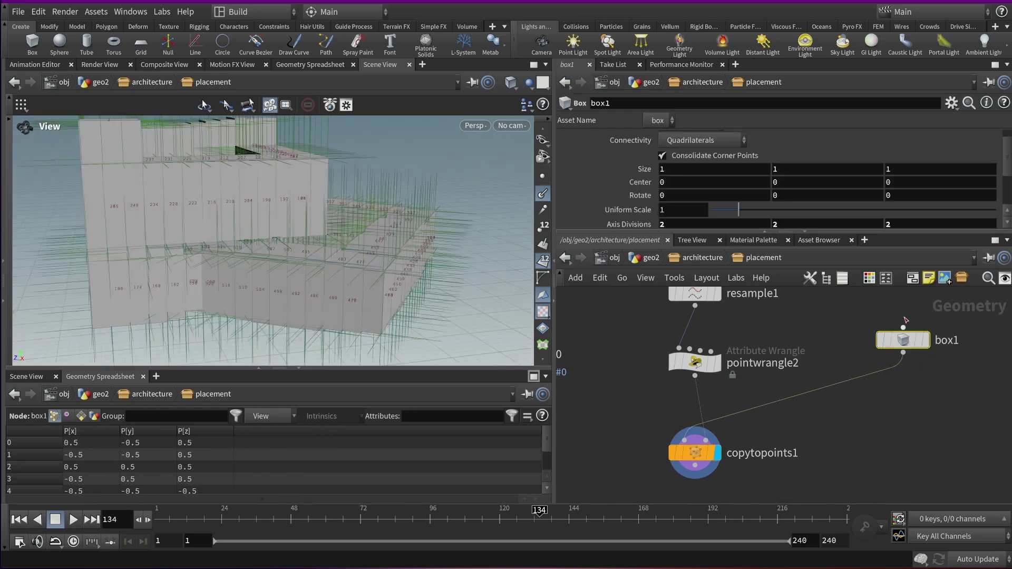
{"action": "middle_click_drag", "start_coordinate": [731, 169], "coordinate": [696, 165]}
{"action": "middle_click_drag", "start_coordinate": [926, 169], "coordinate": [880, 182]}
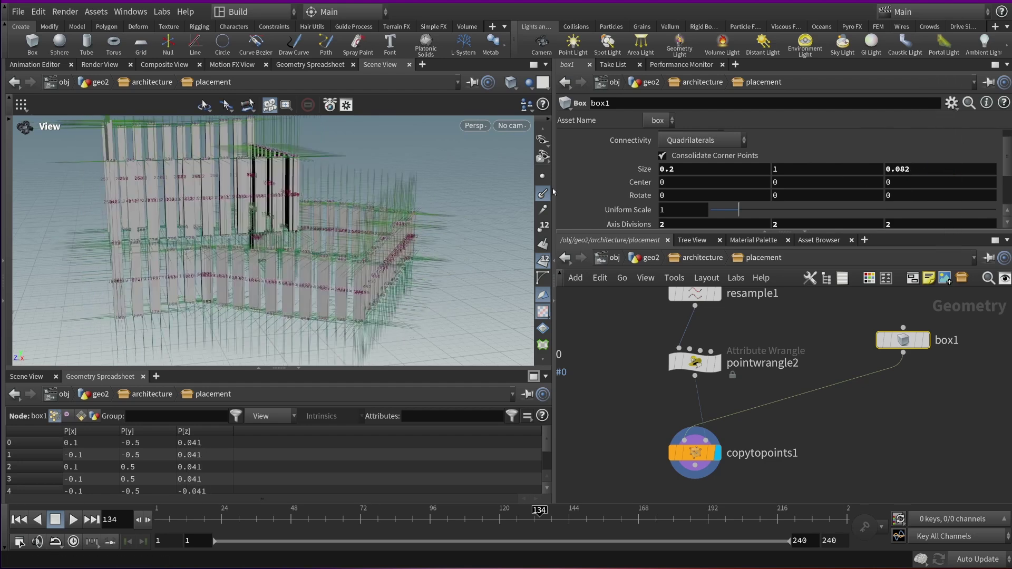
- Turn off point normals and primitive numbers in the viewport and frame the whole row of copied boxes
{"action": "left_click_drag", "start_coordinate": [274, 205], "coordinate": [326, 201]}
{"action": "left_click", "coordinate": [542, 193]}
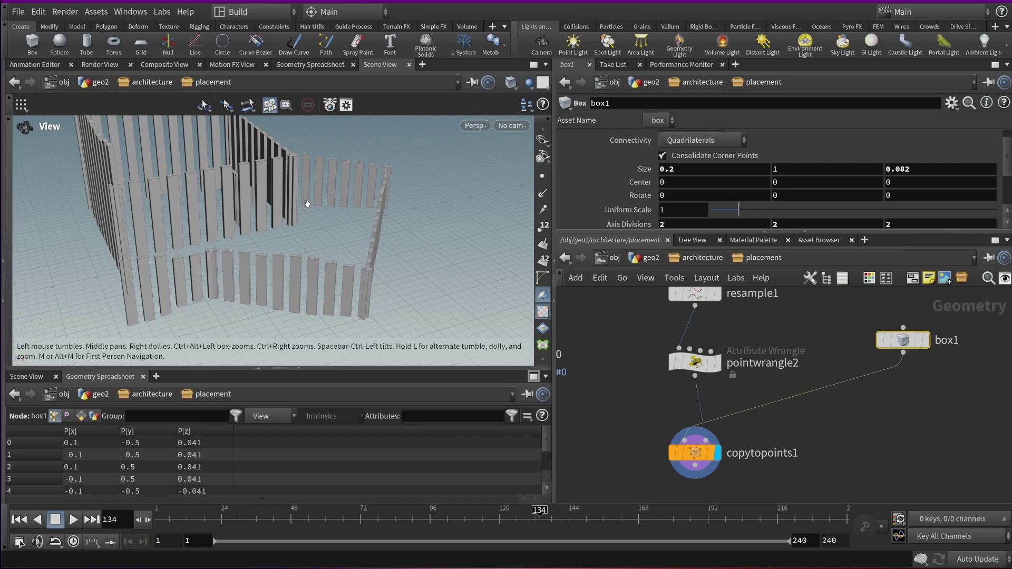
{"action": "key", "text": "h"}
{"action": "left_click_drag", "start_coordinate": [369, 237], "coordinate": [296, 242]}
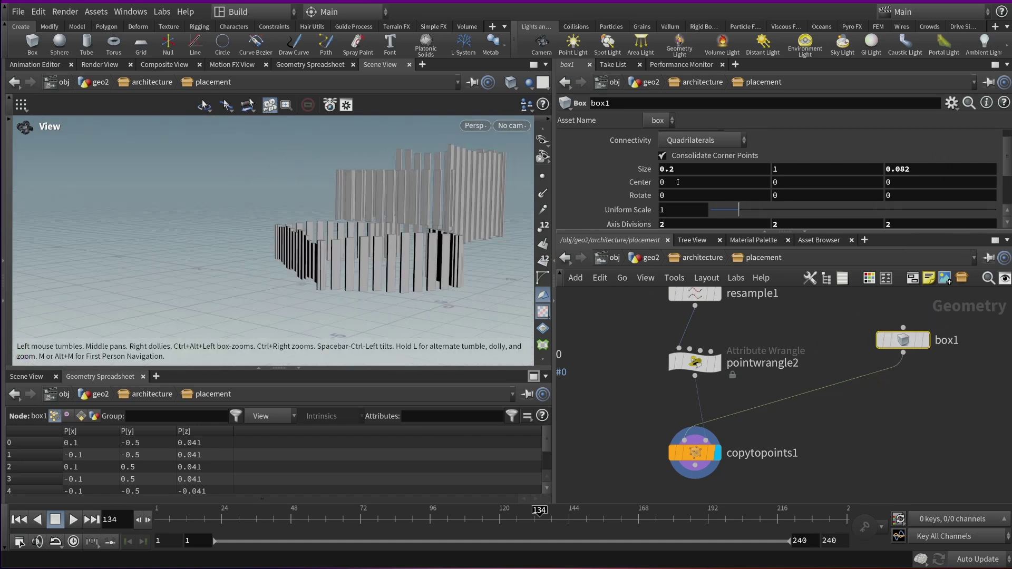
- Try a Y center of -0.5 for the box and check the copies in the viewport
{"action": "left_click", "coordinate": [785, 183]}
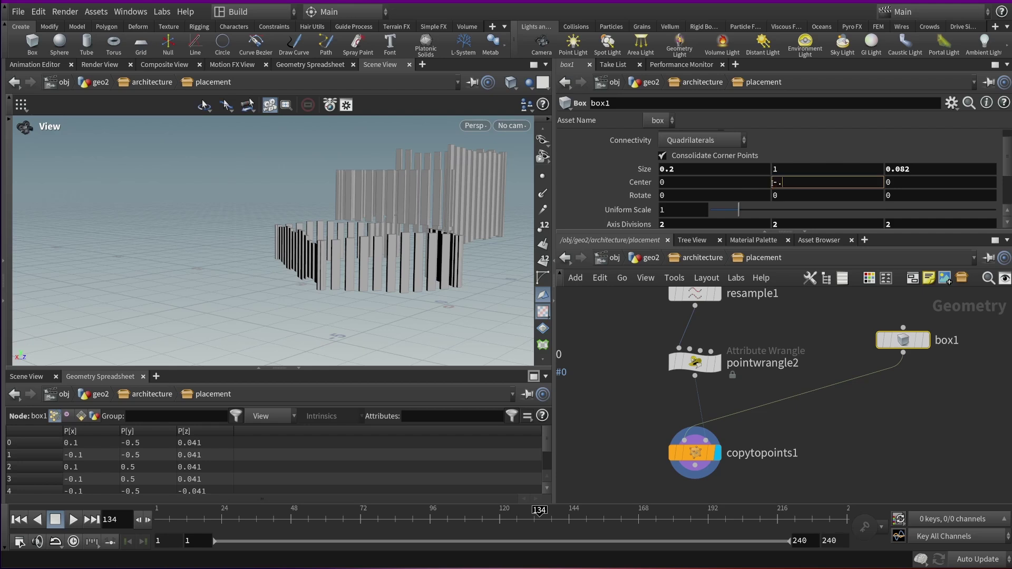
{"action": "type", "text": "-.5"}
{"action": "key", "text": "Return"}
{"action": "left_click_drag", "start_coordinate": [432, 185], "coordinate": [272, 223]}
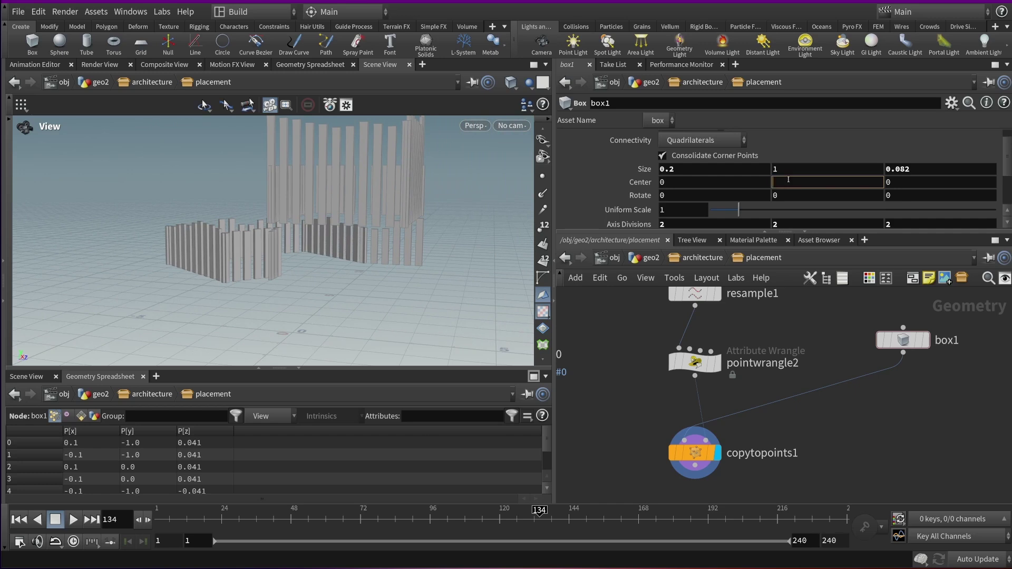
- Set the box's Y center to 0.5 and check how the copies meet at the corners
{"action": "key", "text": "Return"}
{"action": "left_click_drag", "start_coordinate": [316, 211], "coordinate": [310, 244]}
{"action": "scroll", "coordinate": [407, 263], "scroll_direction": "up", "scroll_amount": 5}
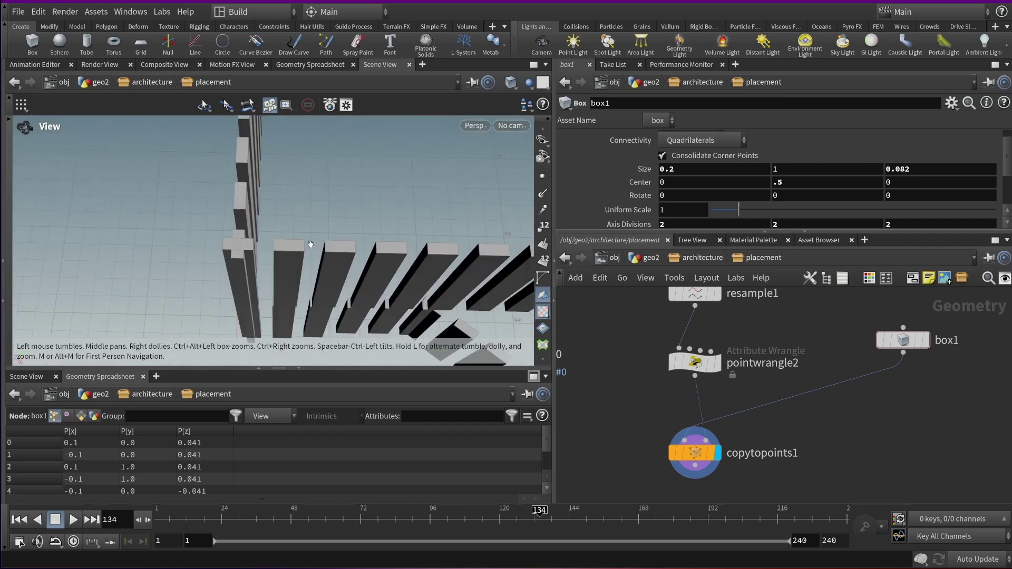
{"action": "scroll", "coordinate": [468, 305], "scroll_direction": "down", "scroll_amount": 5}
{"action": "left_click_drag", "start_coordinate": [467, 305], "coordinate": [274, 266]}
{"action": "scroll", "coordinate": [764, 400], "scroll_direction": "down", "scroll_amount": 3}
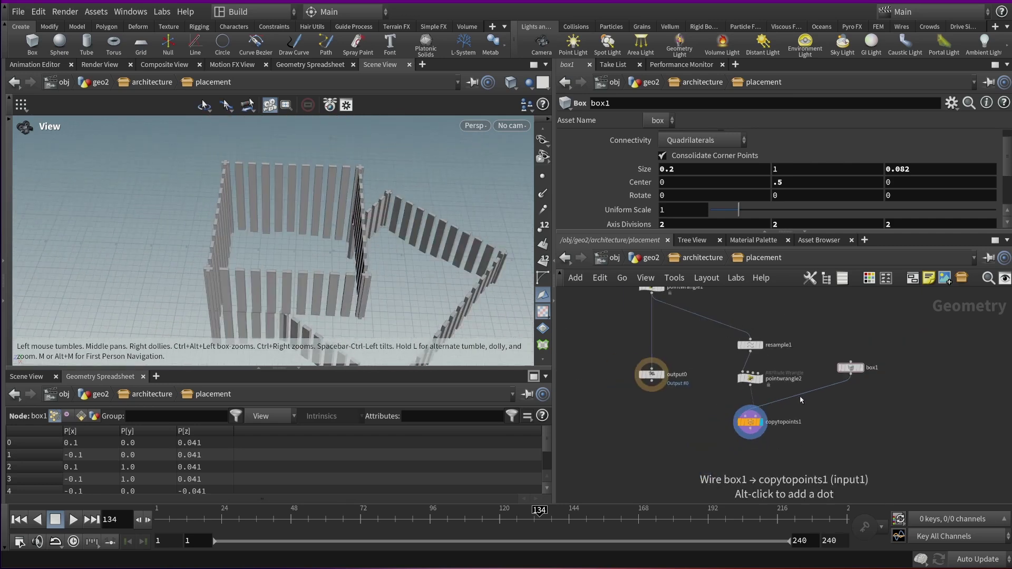
- Display the resample1 result with primitive numbers turned on, and select pointwrangle2 to see its scale expression
{"action": "scroll", "coordinate": [748, 348], "scroll_direction": "up", "scroll_amount": 2}
{"action": "left_click", "coordinate": [757, 348]}
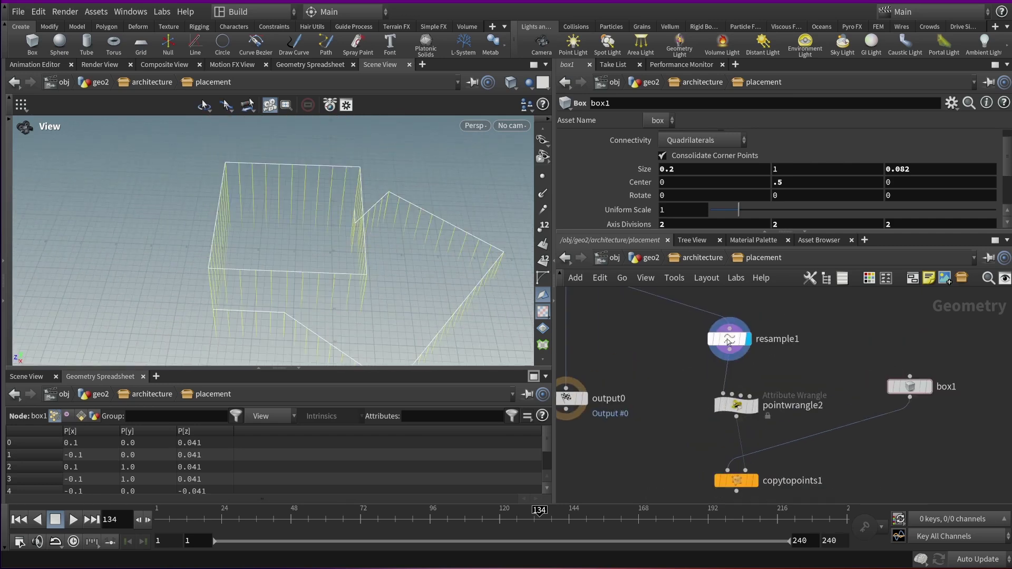
{"action": "middle_click_drag", "start_coordinate": [349, 294], "coordinate": [342, 221]}
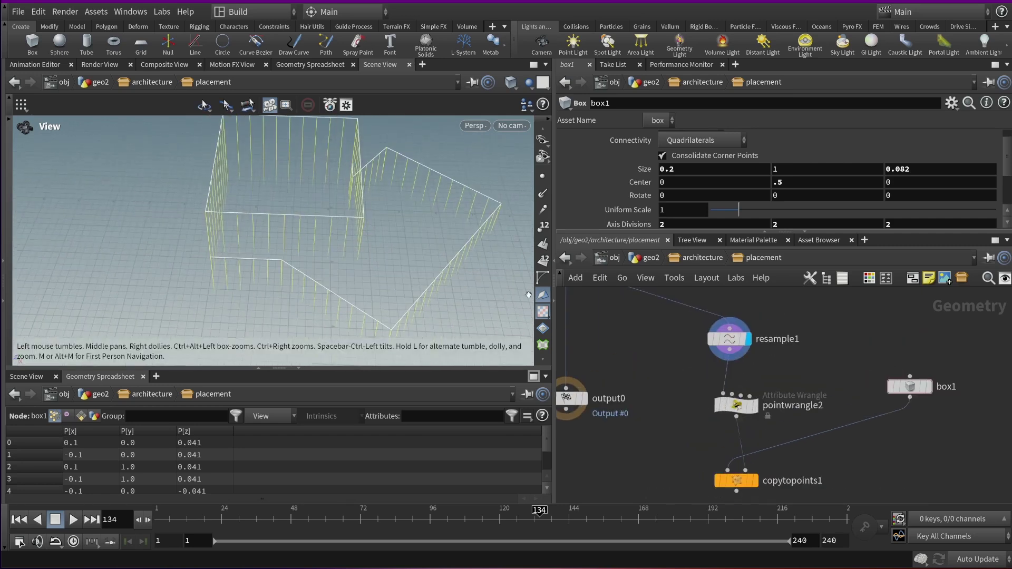
{"action": "left_click", "coordinate": [543, 261]}
{"action": "scroll", "coordinate": [777, 475], "scroll_direction": "up", "scroll_amount": 2}
{"action": "left_click_drag", "start_coordinate": [793, 350], "coordinate": [701, 412]}
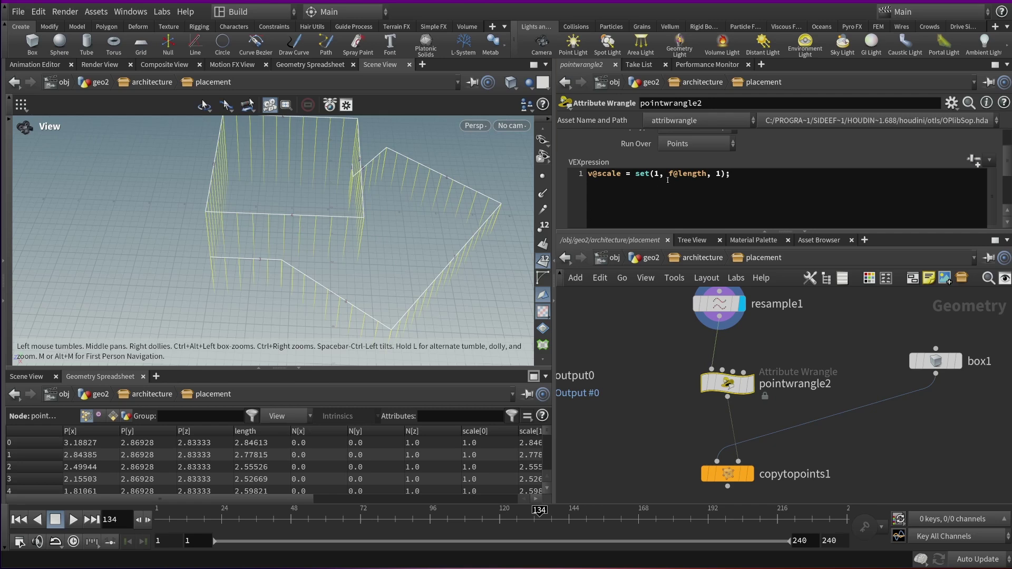
- Move pointwrangle2, box1 and copytopoints1 further down the network to make room below resample1
{"action": "scroll", "coordinate": [805, 337], "scroll_direction": "down", "scroll_amount": 2}
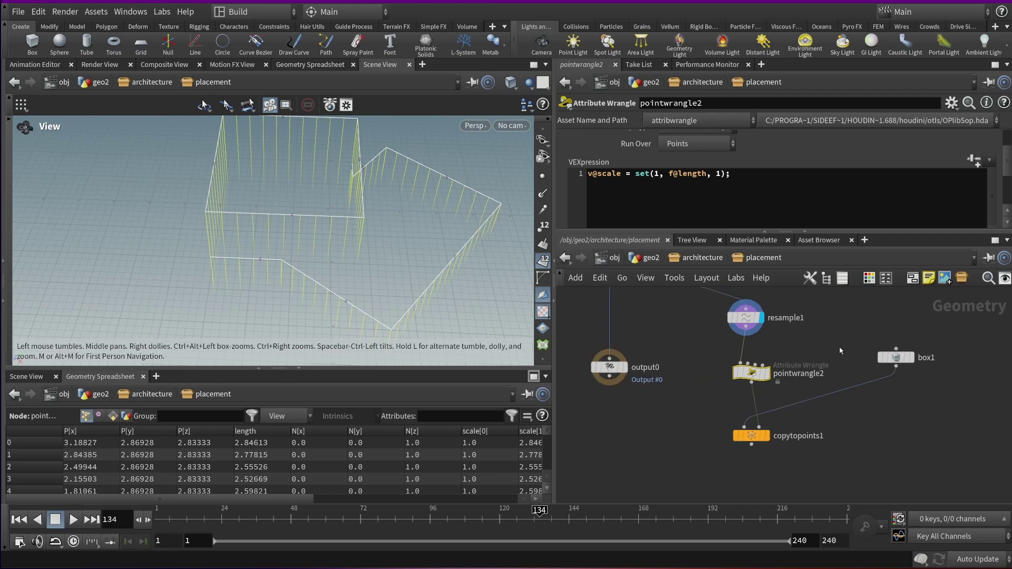
{"action": "left_click_drag", "start_coordinate": [958, 346], "coordinate": [718, 464]}
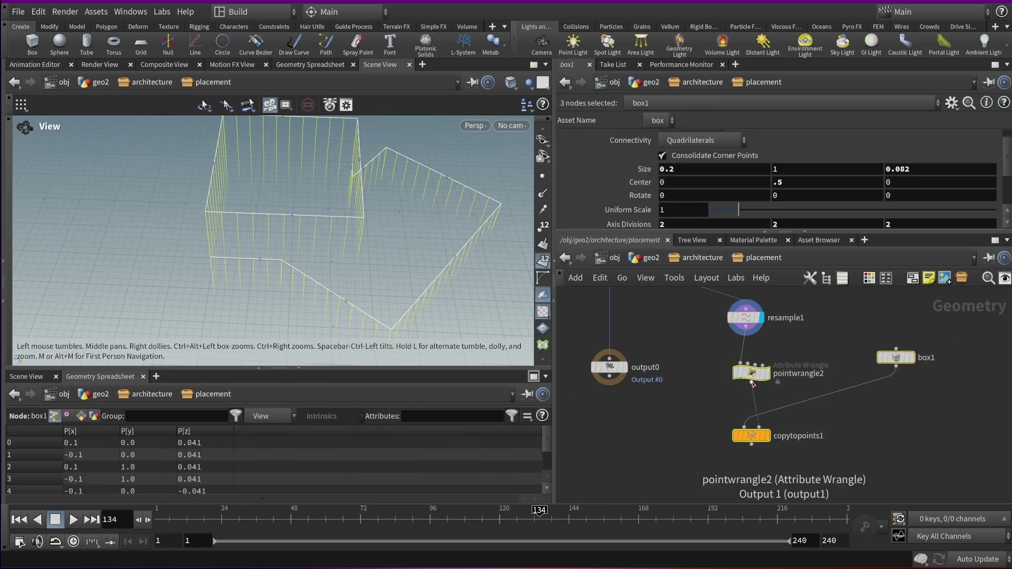
{"action": "left_click_drag", "start_coordinate": [750, 375], "coordinate": [744, 416]}
{"action": "left_click", "coordinate": [813, 351]}
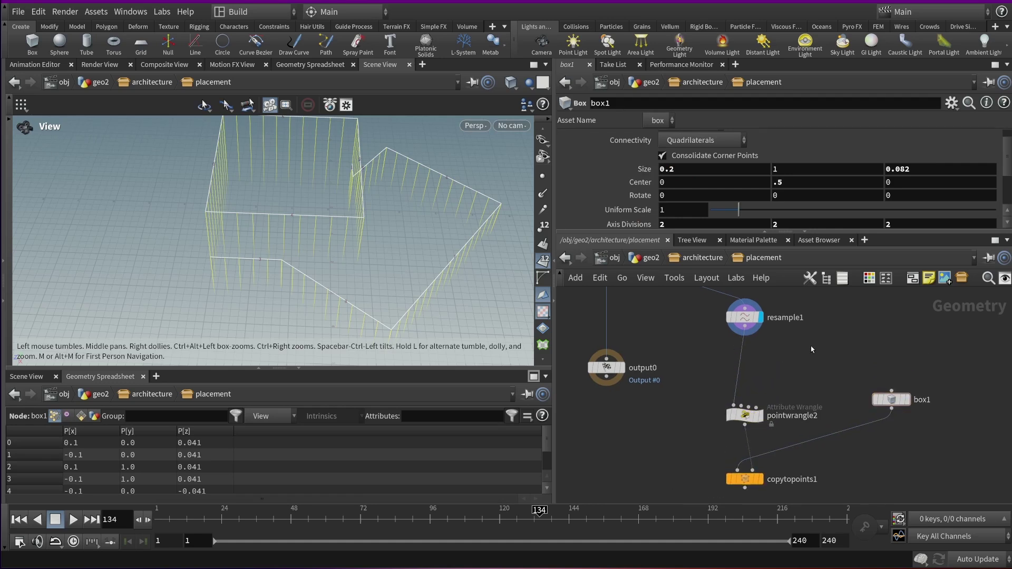
- Add a Convert Line node, connect it to resample1's output and display its result
{"action": "key", "text": "Tab"}
{"action": "type", "text": "converl"}
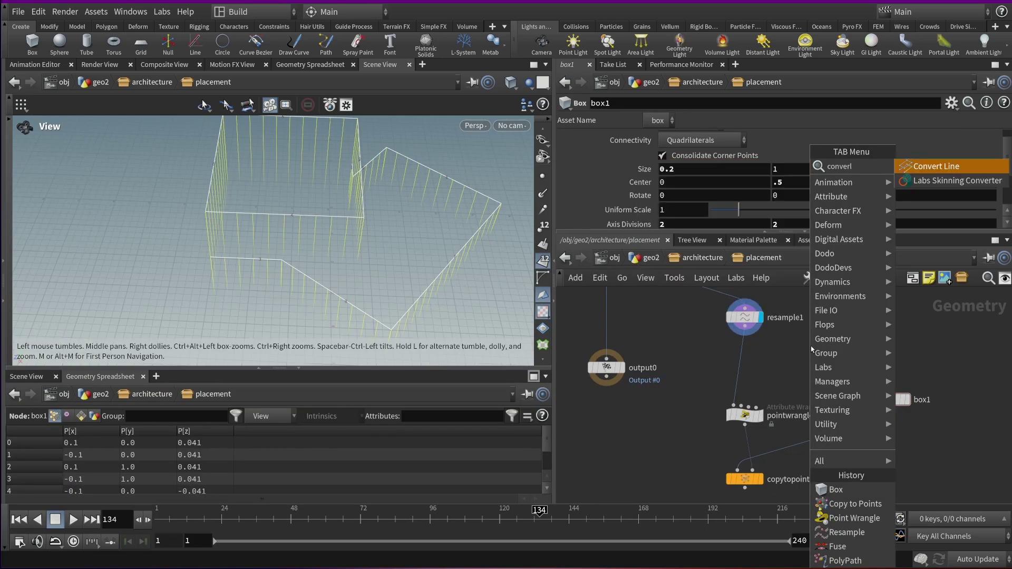
{"action": "key", "text": "Return"}
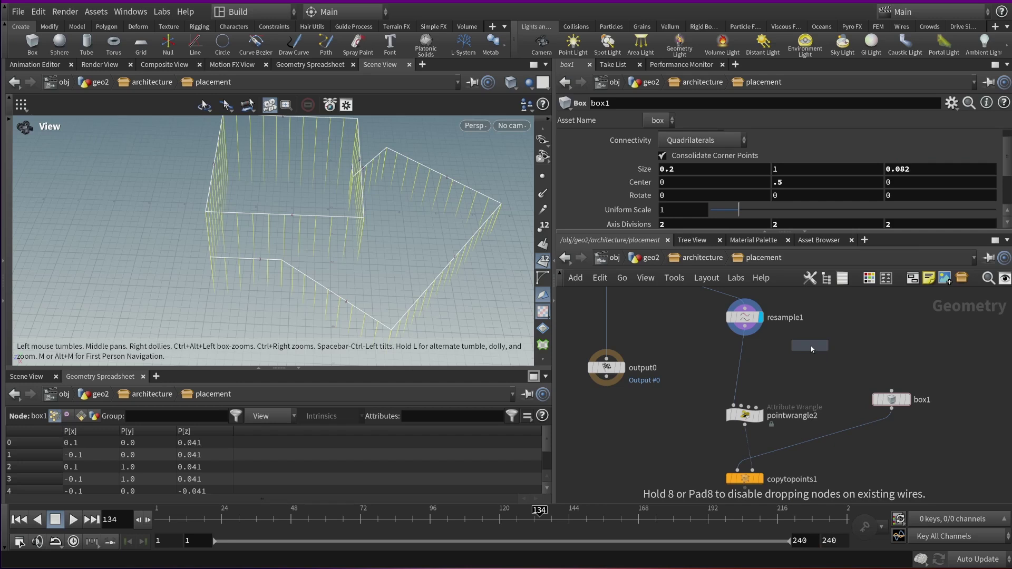
{"action": "left_click", "coordinate": [811, 346]}
{"action": "left_click_drag", "start_coordinate": [744, 336], "coordinate": [826, 358]}
{"action": "left_click", "coordinate": [824, 360]}
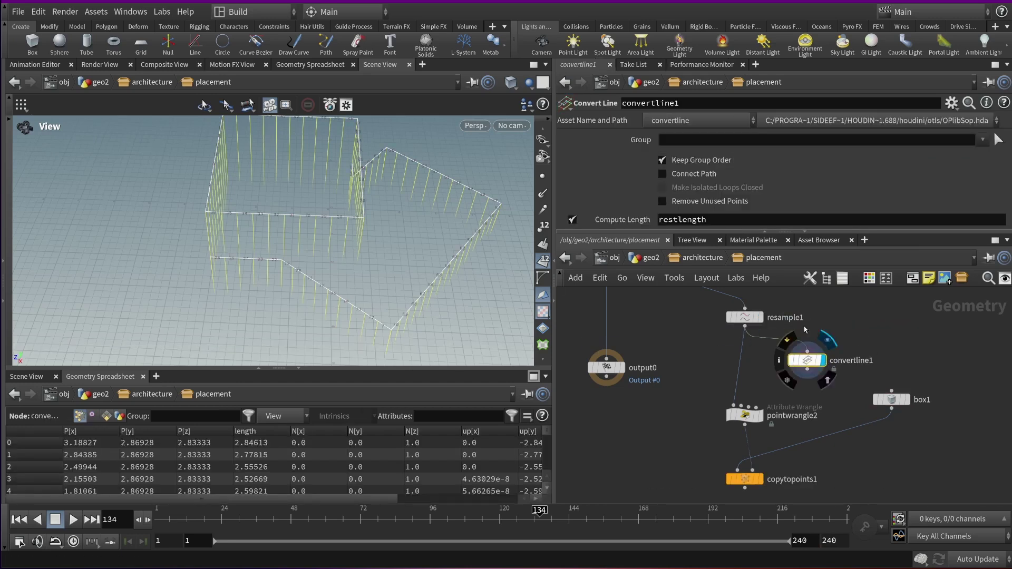
{"action": "left_click_drag", "start_coordinate": [316, 211], "coordinate": [294, 222]}
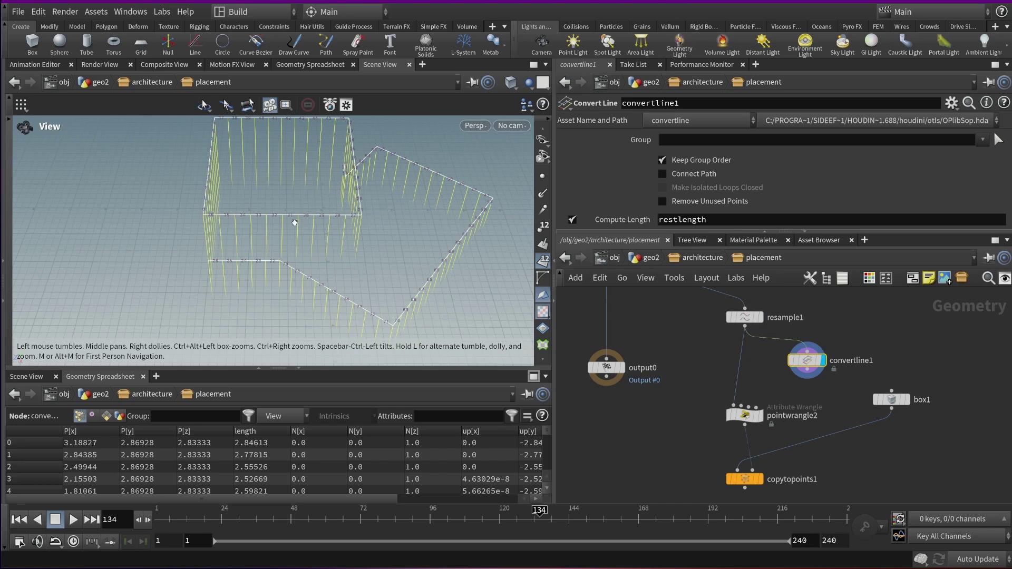
- Add a Primitive Wrangle and connect convertline1 to its first input
{"action": "middle_click_drag", "start_coordinate": [900, 383], "coordinate": [860, 346]}
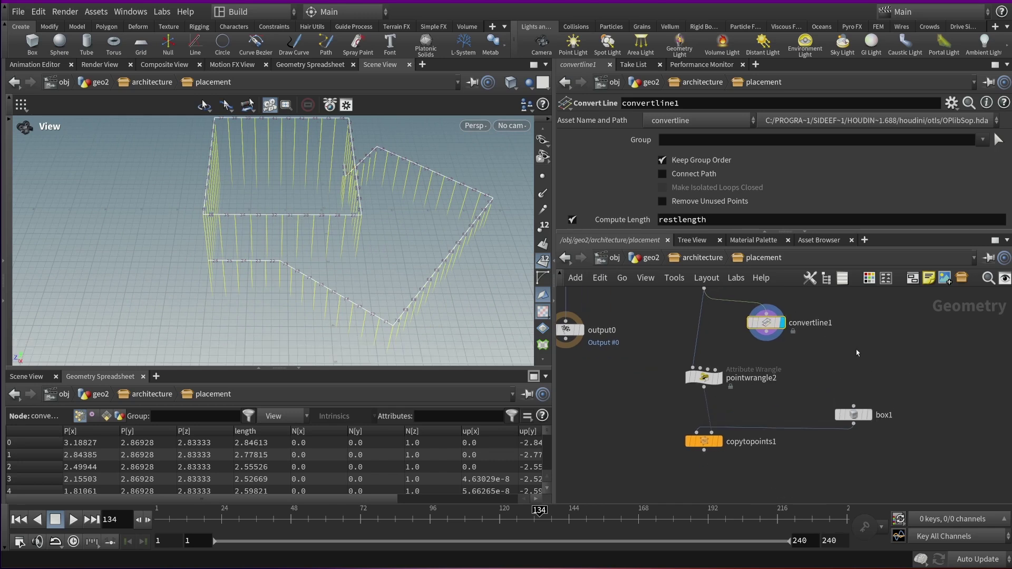
{"action": "key", "text": "Tab"}
{"action": "type", "text": "point"}
{"action": "key", "text": "BackSpace"}
{"action": "key", "text": "BackSpace"}
{"action": "key", "text": "BackSpace"}
{"action": "key", "text": "BackSpace"}
{"action": "key", "text": "BackSpace"}
{"action": "type", "text": "prim"}
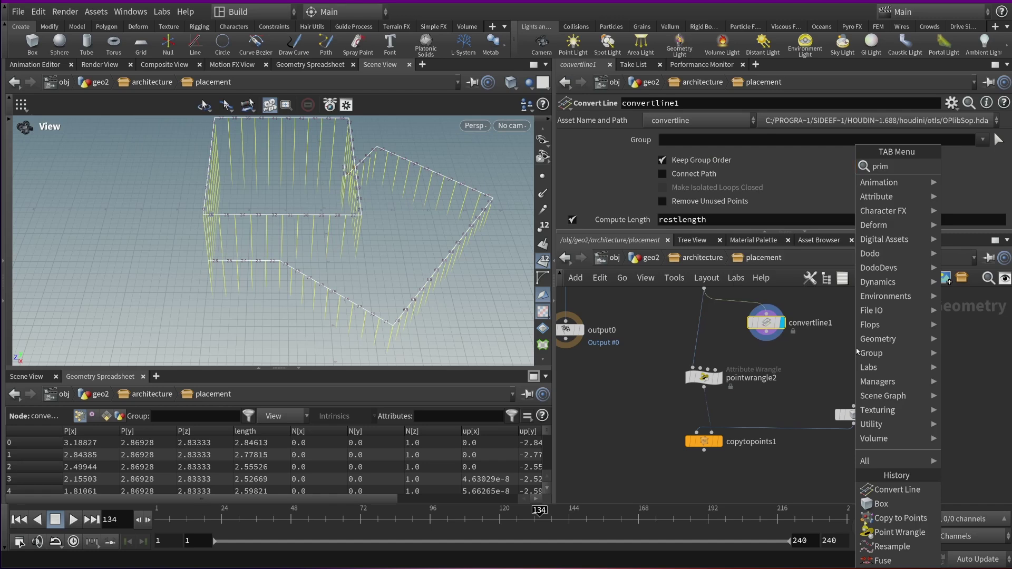
{"action": "key", "text": "Return"}
{"action": "scroll", "coordinate": [857, 351], "scroll_direction": "up", "scroll_amount": 2}
{"action": "left_click", "coordinate": [769, 357]}
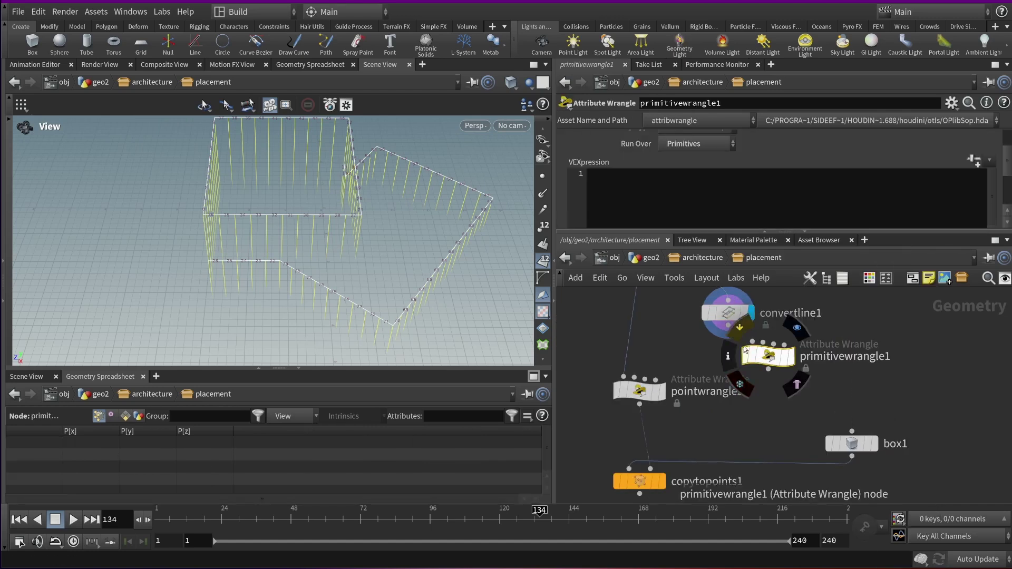
{"action": "left_click_drag", "start_coordinate": [736, 325], "coordinate": [752, 364]}
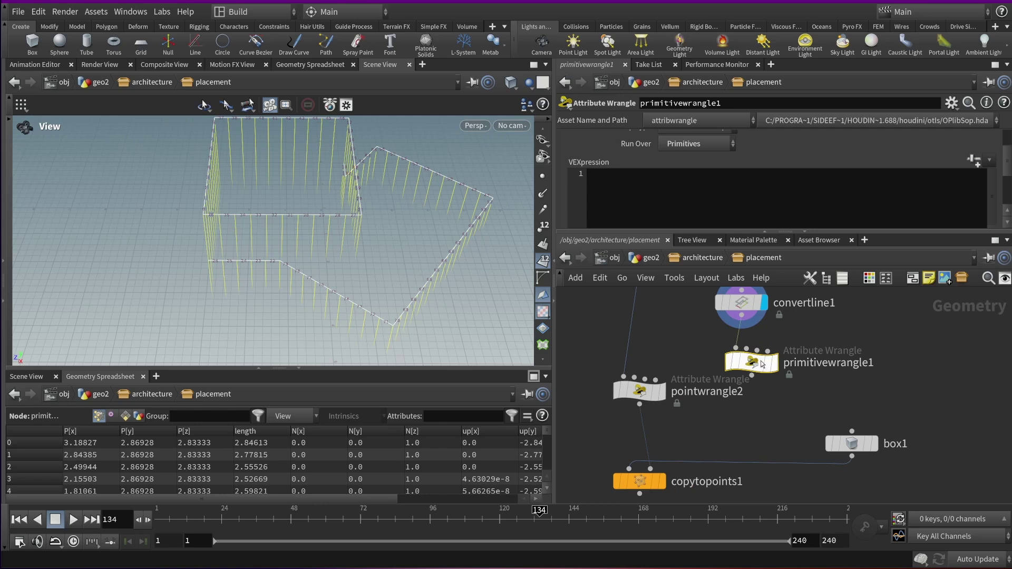
- In primitivewrangle1, write the VEX line int newpt = addpoint(0, v@P); to create a point per segment
{"action": "left_click", "coordinate": [696, 192]}
{"action": "type", "text": "addpoint"}
{"action": "type", "text": "(0,"}
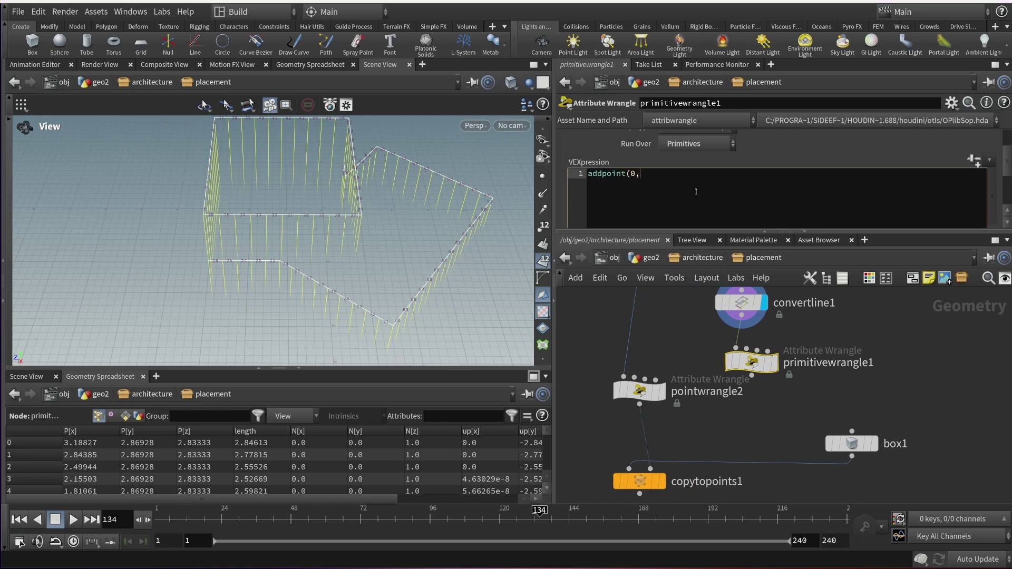
{"action": "type", "text": " v@P)"}
{"action": "type", "text": ";"}
{"action": "type", "text": "int newpt ="}
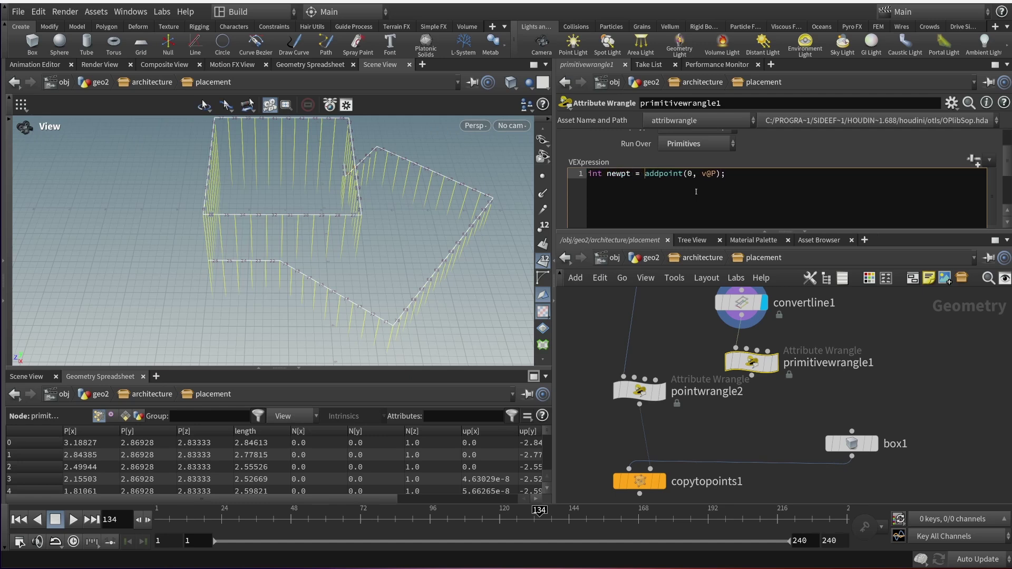
- Add the second VEX line setpointattrib(0, "rest_length", newpt); to primitivewrangle1
{"action": "left_click", "coordinate": [778, 175]}
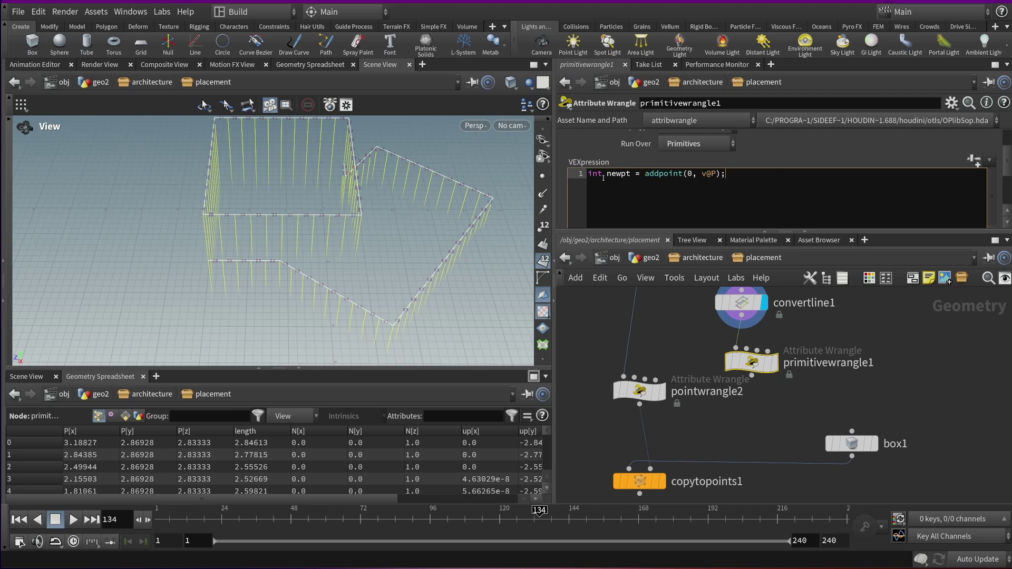
{"action": "key", "text": "Return"}
{"action": "type", "text": "setpoin"}
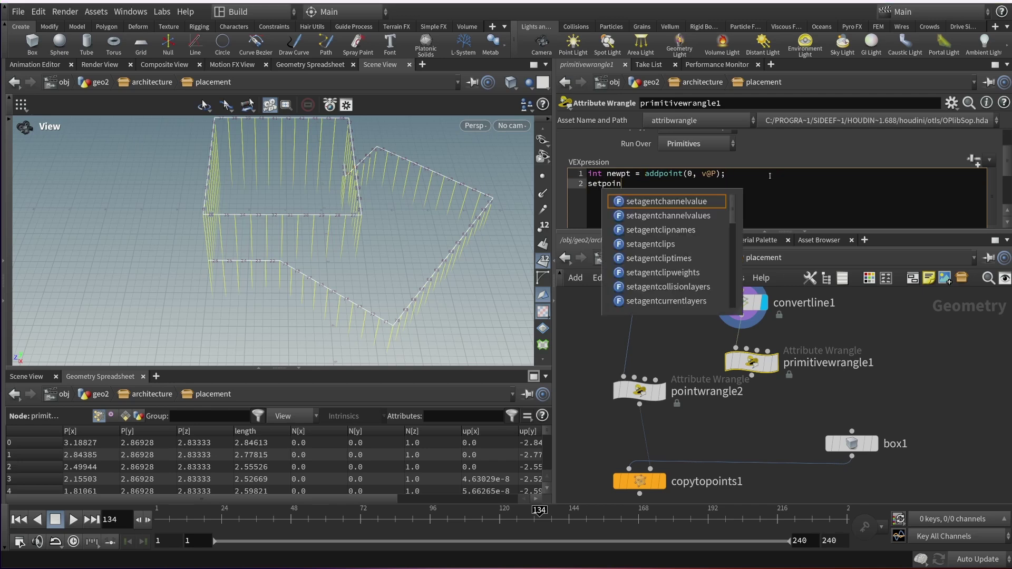
{"action": "type", "text": "tattrib("}
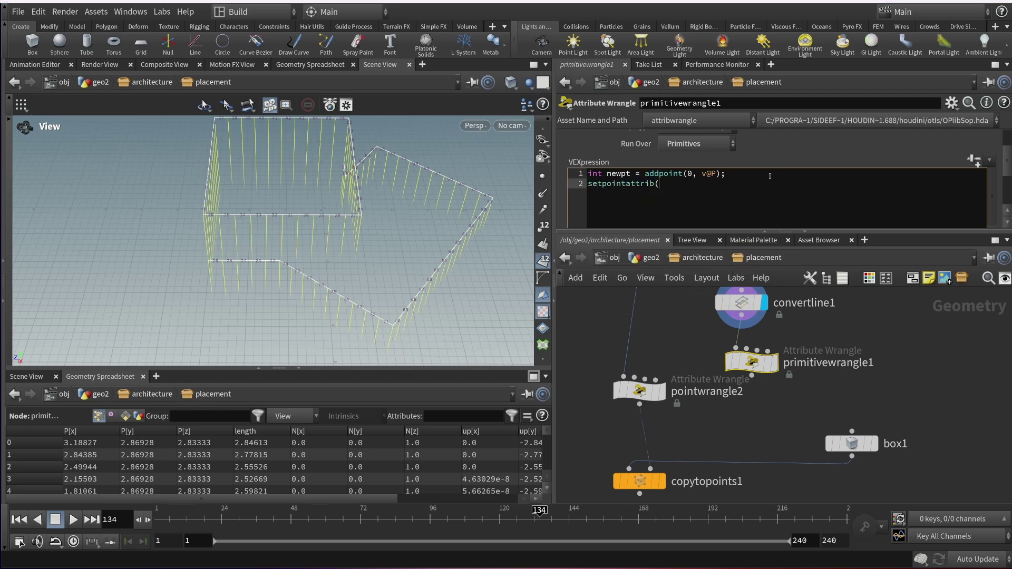
{"action": "type", "text": "0, \"restlength_"}
{"action": "left_click", "coordinate": [752, 182]}
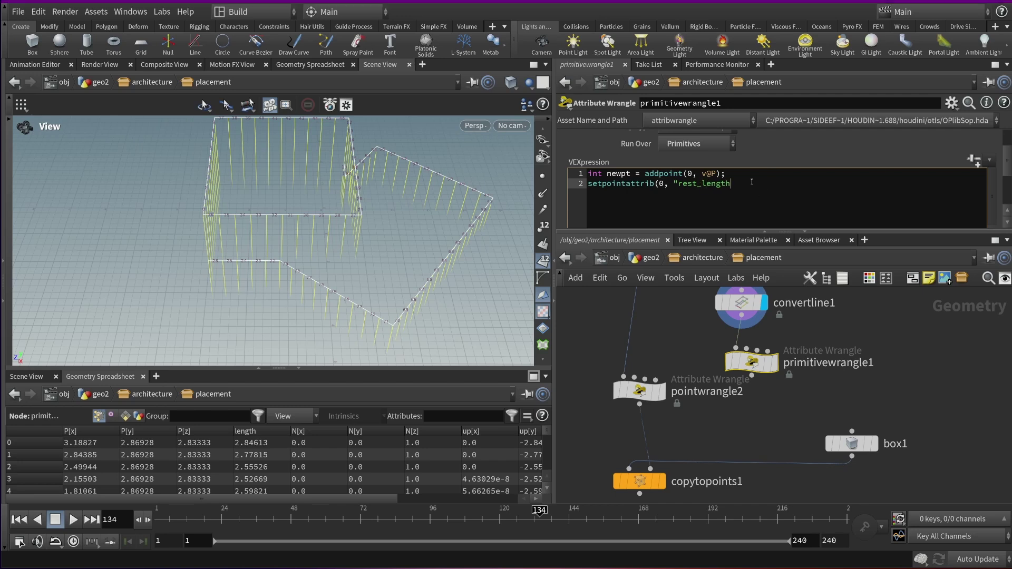
{"action": "type", "text": "\", newpt);"}
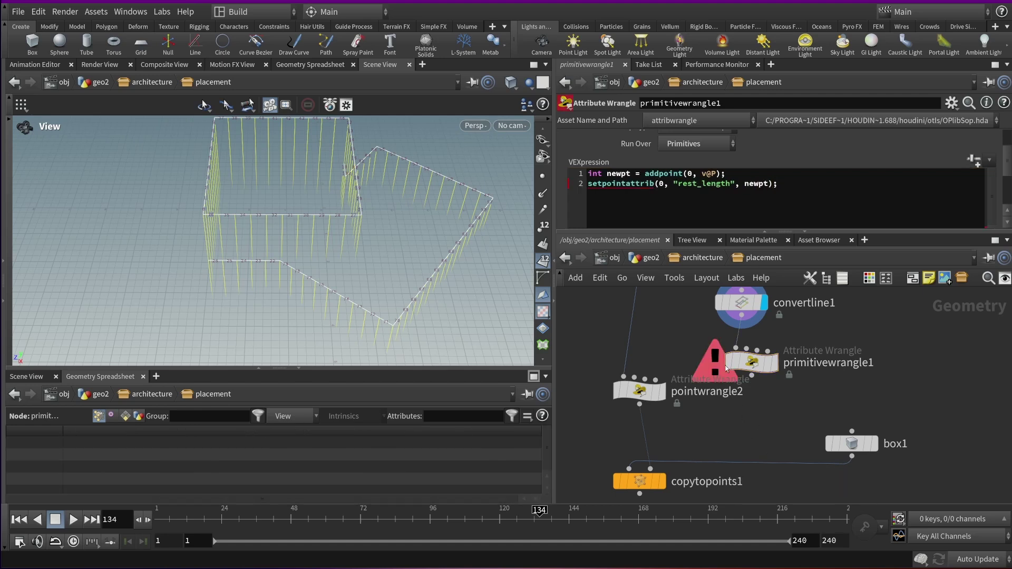
- Examine primitivewrangle1's error details and the usage help for the setpointattrib function
{"action": "right_click", "coordinate": [646, 184]}
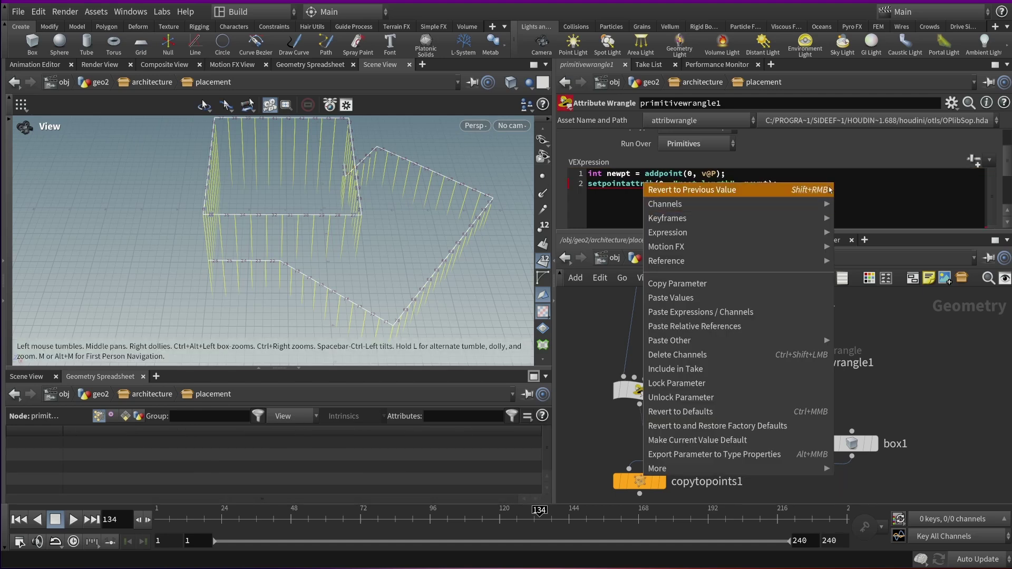
{"action": "left_click", "coordinate": [745, 189]}
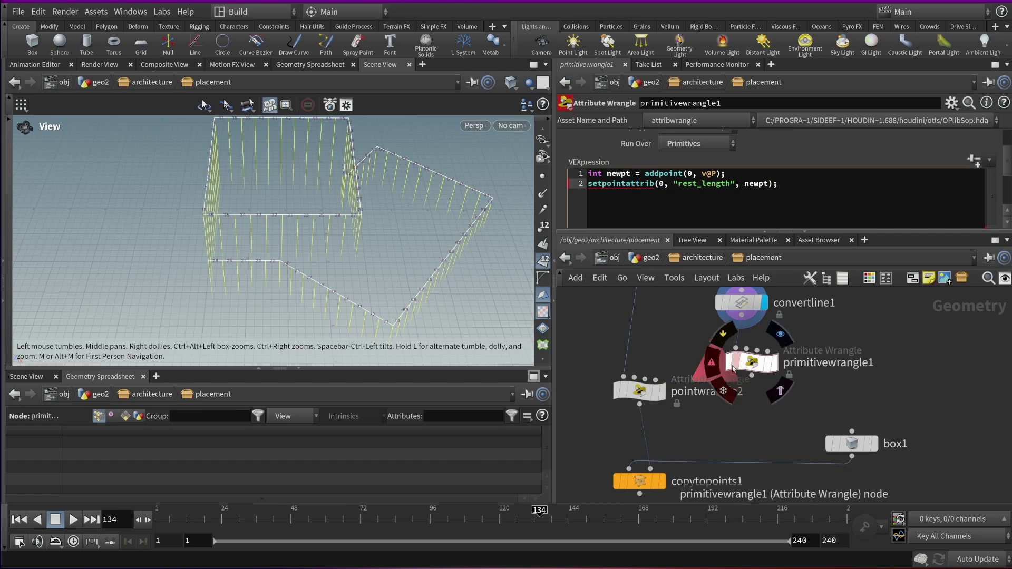
{"action": "middle_click", "coordinate": [751, 363]}
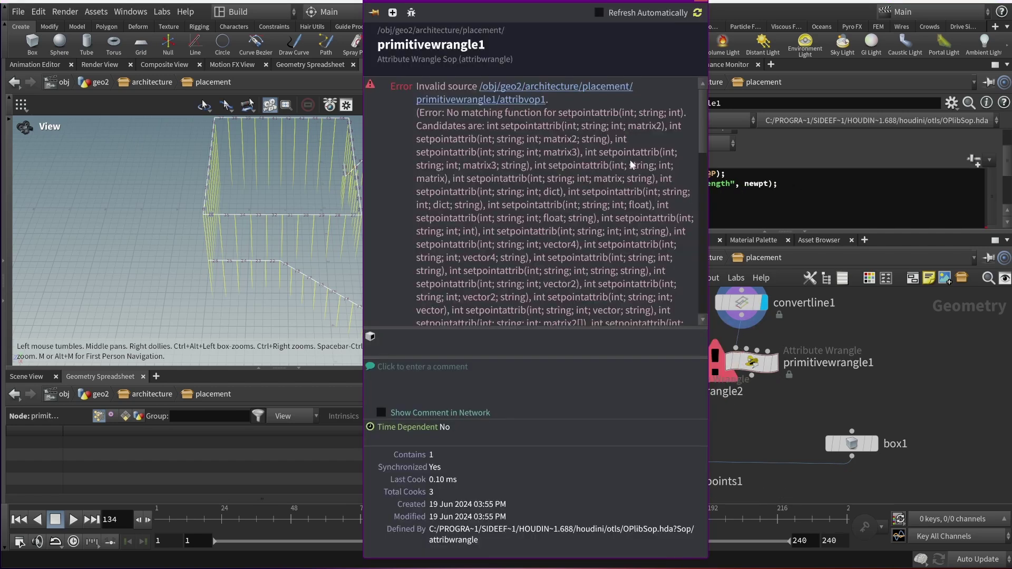
{"action": "left_click", "coordinate": [697, 13]}
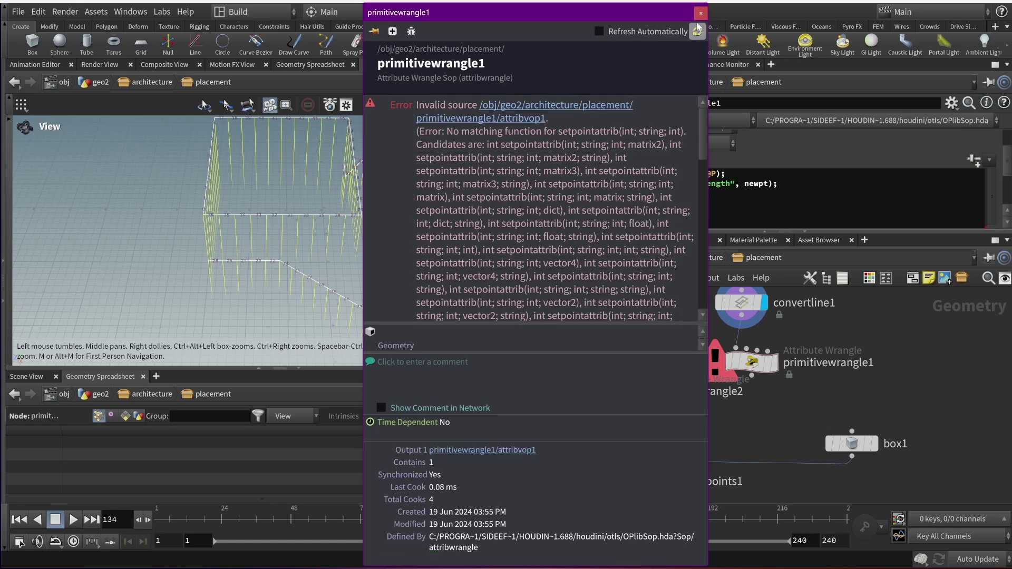
{"action": "left_click", "coordinate": [700, 13]}
{"action": "left_click", "coordinate": [678, 193]}
{"action": "type", "text": "("}
{"action": "key", "text": "BackSpace"}
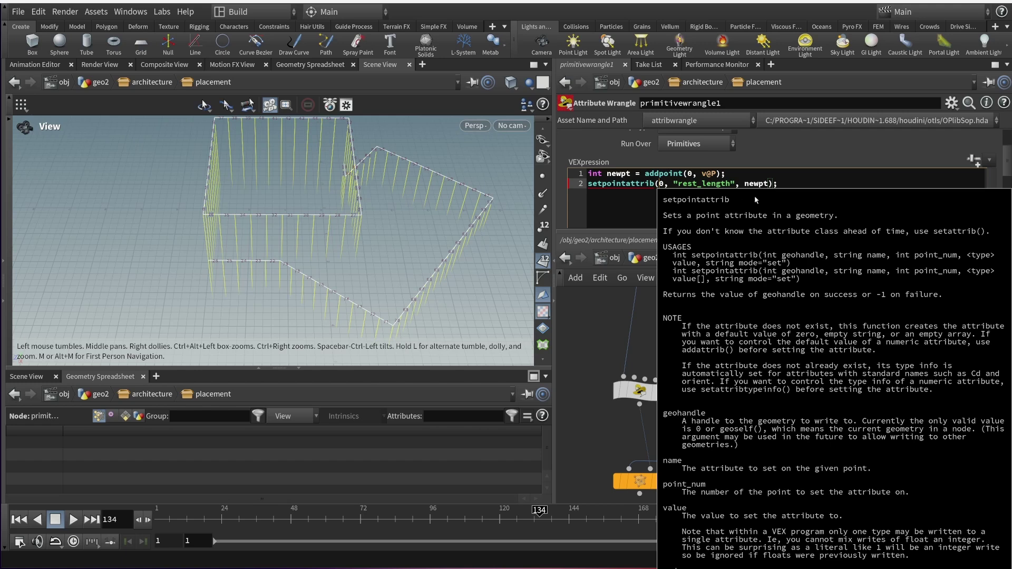
{"action": "left_click", "coordinate": [791, 177]}
{"action": "left_click", "coordinate": [786, 205]}
- Add f@rest_length as the value argument after newpt in the setpointattrib call
{"action": "left_click", "coordinate": [770, 185]}
{"action": "type", "text": ", \""}
{"action": "key", "text": "BackSpace"}
{"action": "type", "text": "f@rest"}
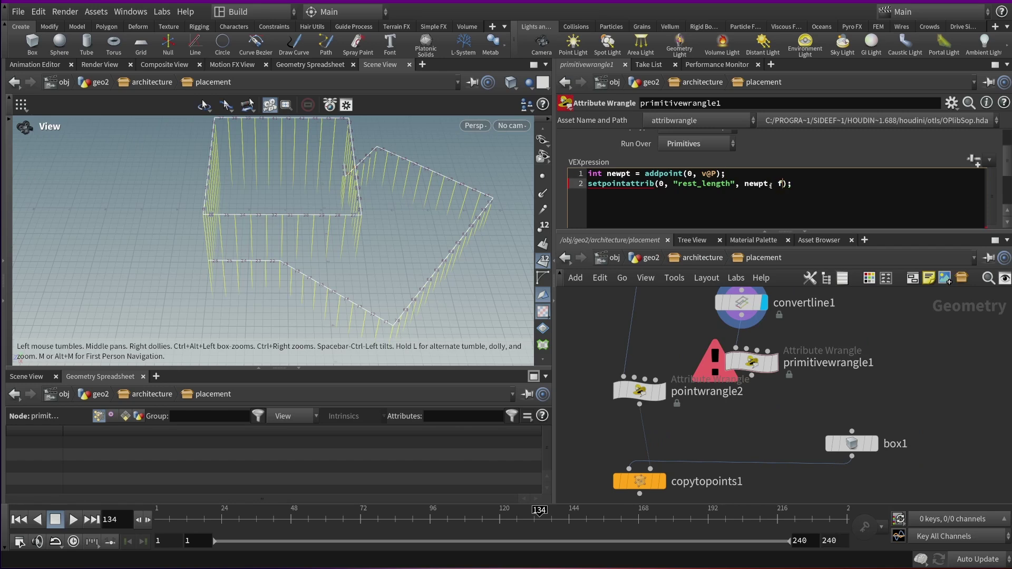
{"action": "type", "text": "_length"}
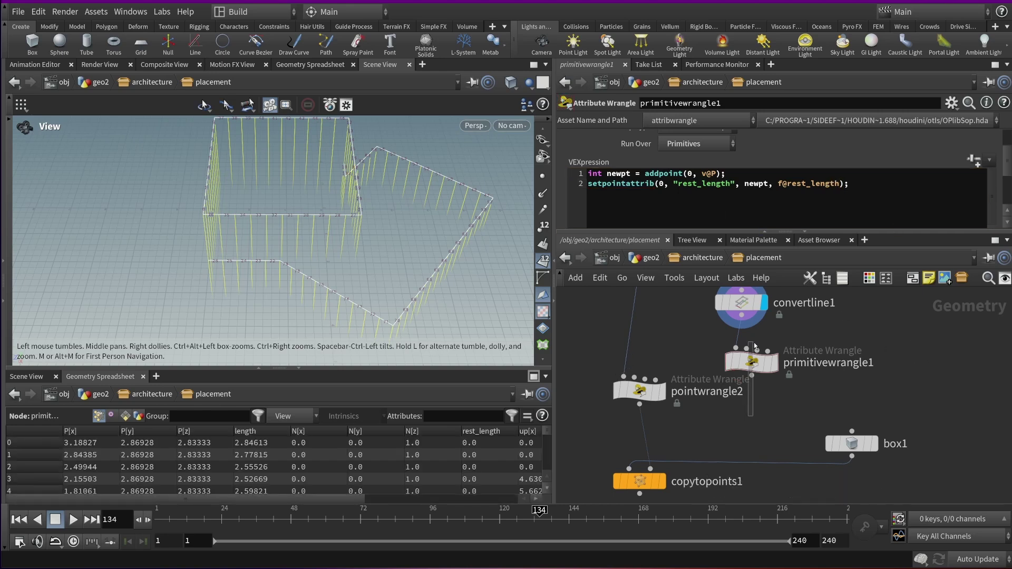
- Add a third VEX line, removeprim(0, i@primnumm, 1);, to primitivewrangle1 and display the node
{"action": "left_click", "coordinate": [874, 176]}
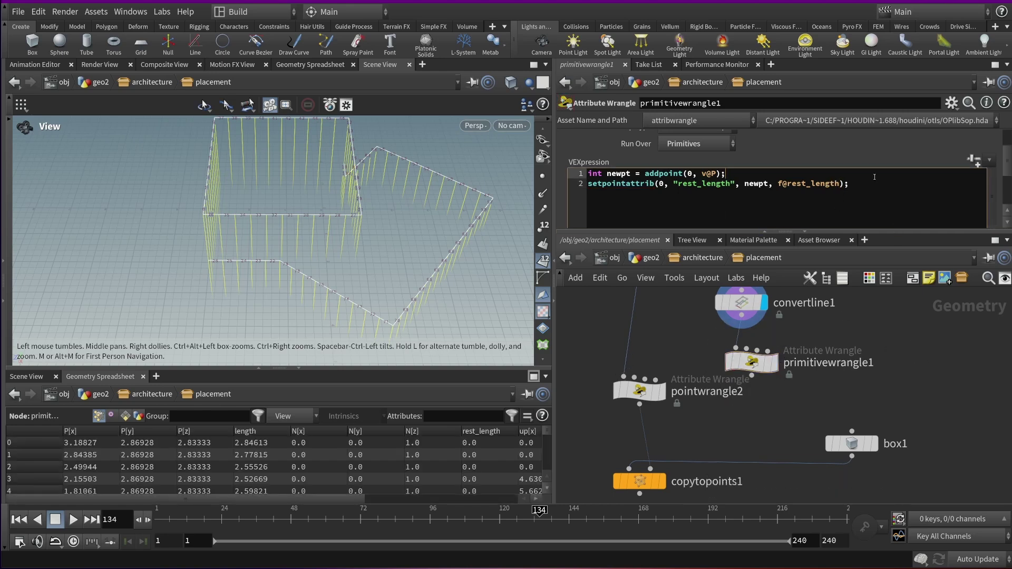
{"action": "left_click", "coordinate": [911, 185]}
{"action": "key", "text": "Return"}
{"action": "type", "text": "re"}
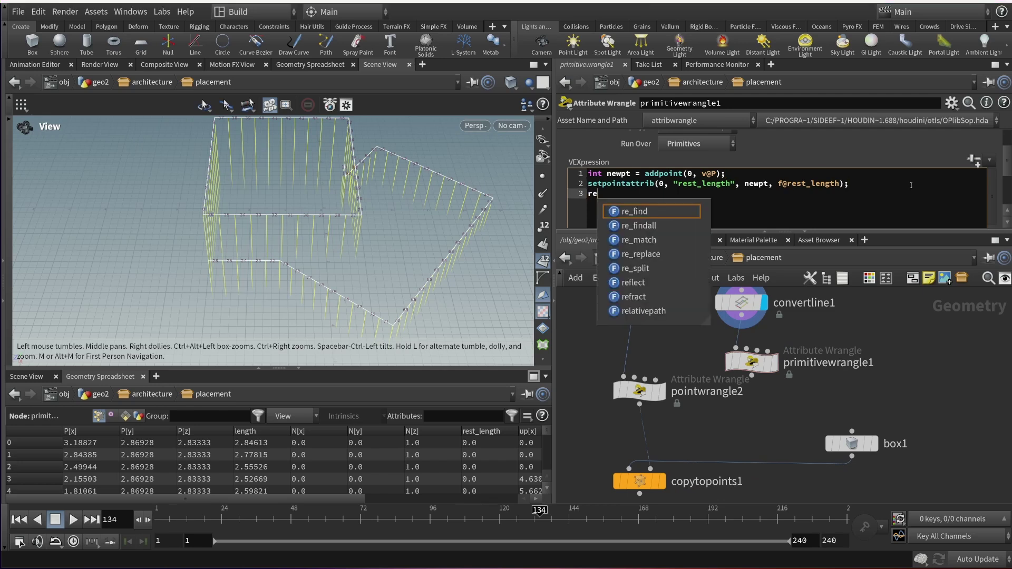
{"action": "type", "text": "moveprim(0,"}
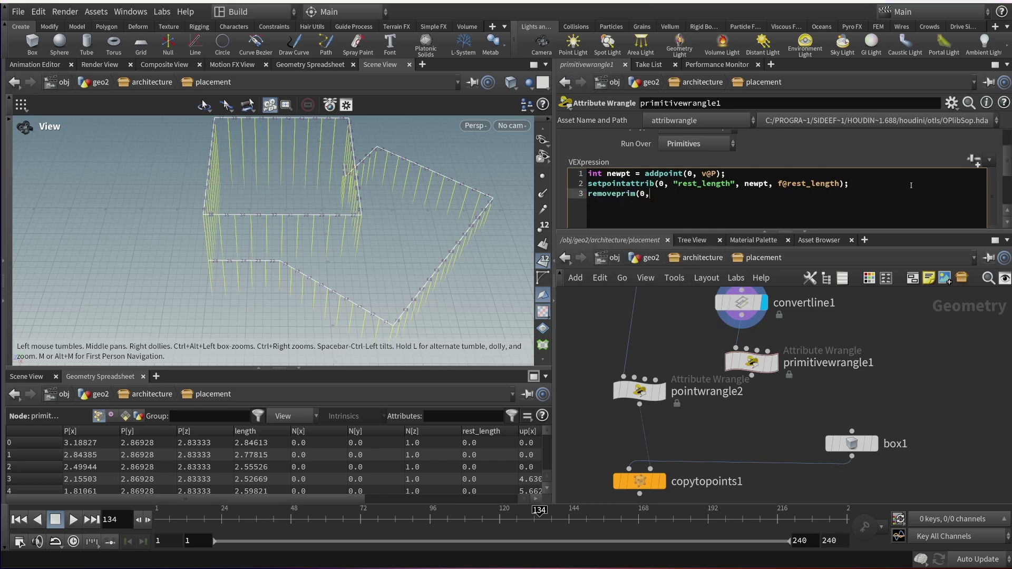
{"action": "type", "text": " i@primnumm , 1);"}
{"action": "left_click", "coordinate": [753, 368]}
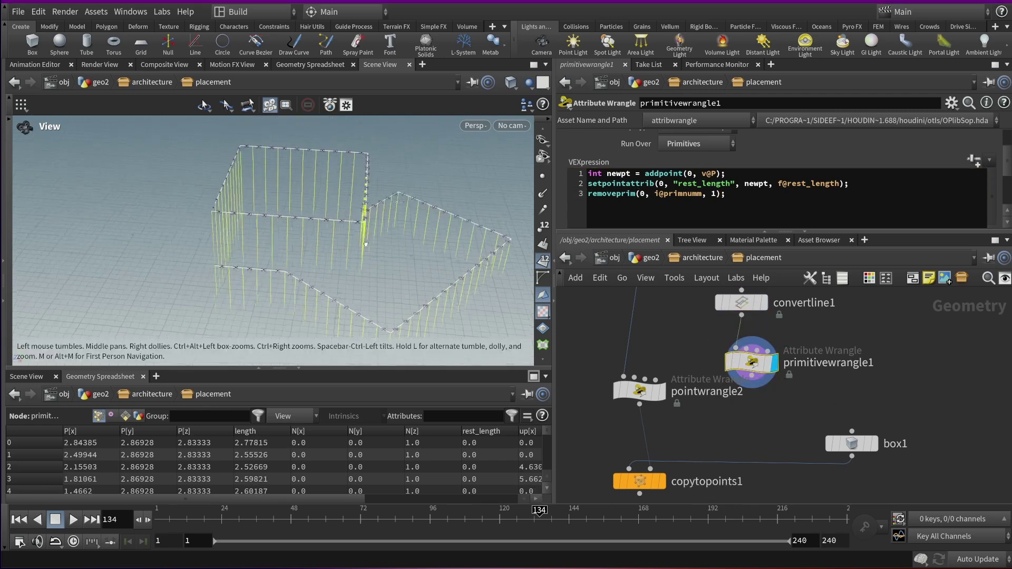
- Correct the primitive number argument in the removeprim call to i@primnum and inspect the remaining points
{"action": "left_click_drag", "start_coordinate": [475, 253], "coordinate": [511, 255]}
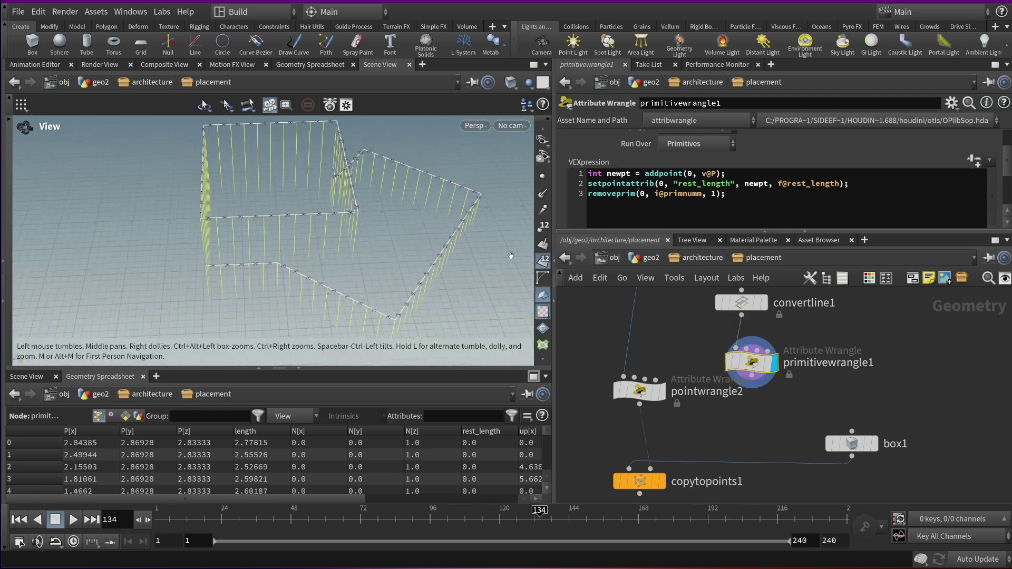
{"action": "scroll", "coordinate": [985, 150], "scroll_direction": "up", "scroll_amount": 3}
{"action": "scroll", "coordinate": [985, 150], "scroll_direction": "down", "scroll_amount": 2}
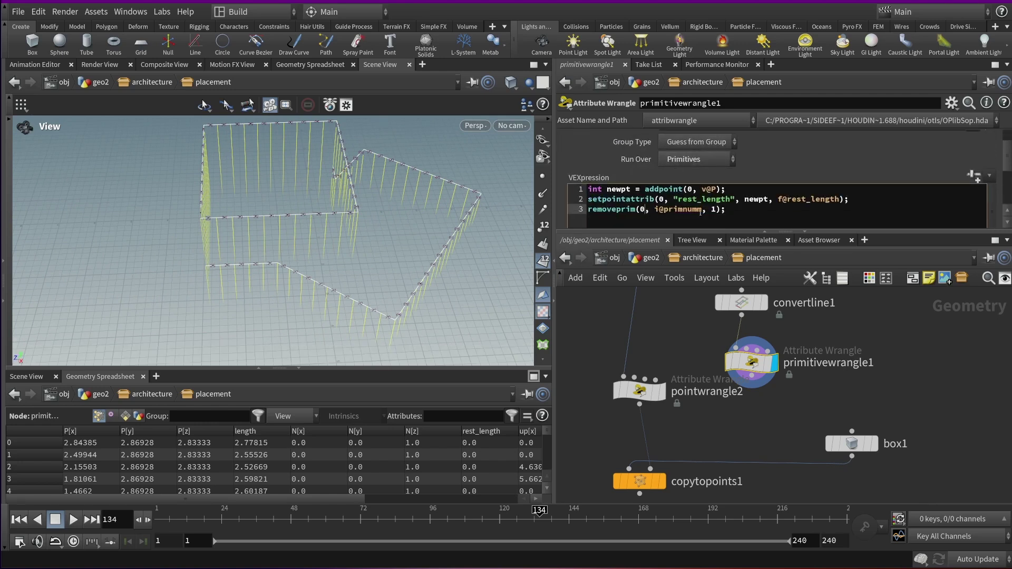
{"action": "left_click", "coordinate": [700, 209]}
{"action": "key", "text": "BackSpace"}
{"action": "mouse_move", "coordinate": [298, 231]}
{"action": "left_mouse_down"}
{"action": "mouse_move", "coordinate": [316, 221]}
{"action": "mouse_move", "coordinate": [312, 235]}
{"action": "left_mouse_up"}
- Insert three empty lines after the setpointattrib line in primitivewrangle1, ahead of the removeprim call
{"action": "left_click", "coordinate": [848, 200]}
{"action": "type", "text": ";"}
{"action": "key", "text": "Return"}
{"action": "key", "text": "Return"}
{"action": "key", "text": "Return"}
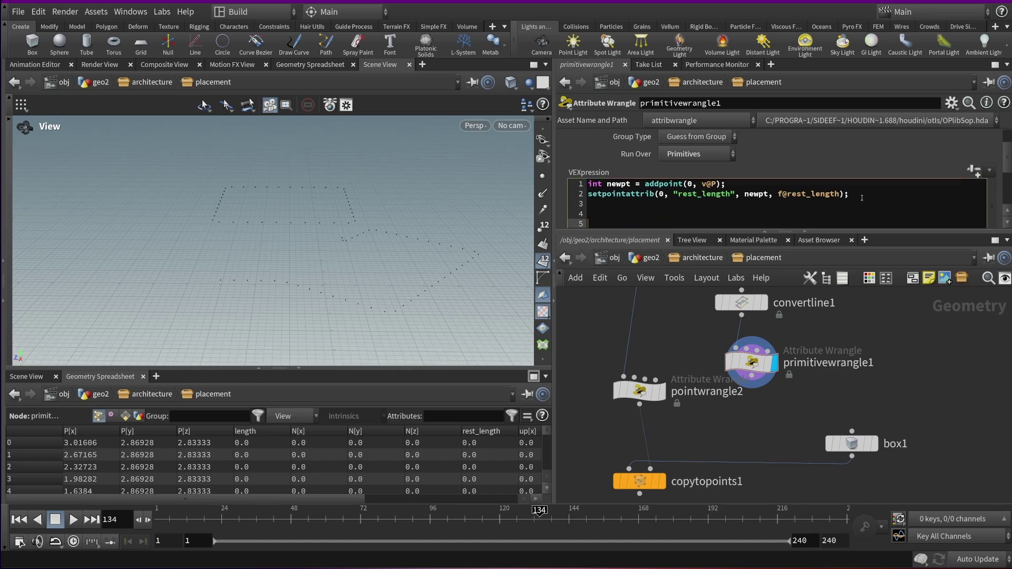
{"action": "key", "text": "Up"}
{"action": "key", "text": "Up"}
- Display convertline1, insert an Attribute Promote node between it and primitivewrangle1, and tidy the node layout
{"action": "left_click", "coordinate": [740, 303]}
{"action": "left_click", "coordinate": [764, 303]}
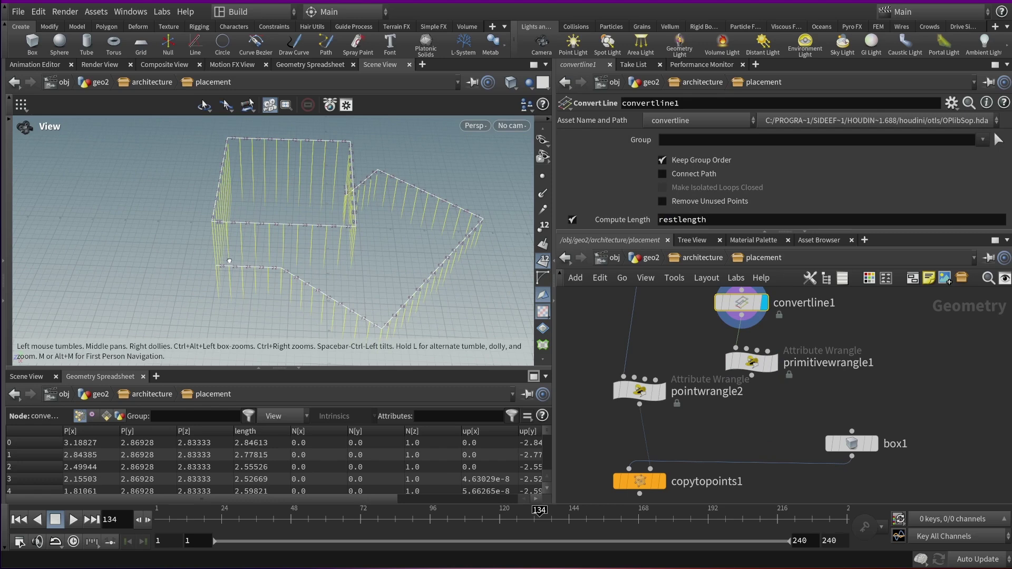
{"action": "key", "text": "Tab"}
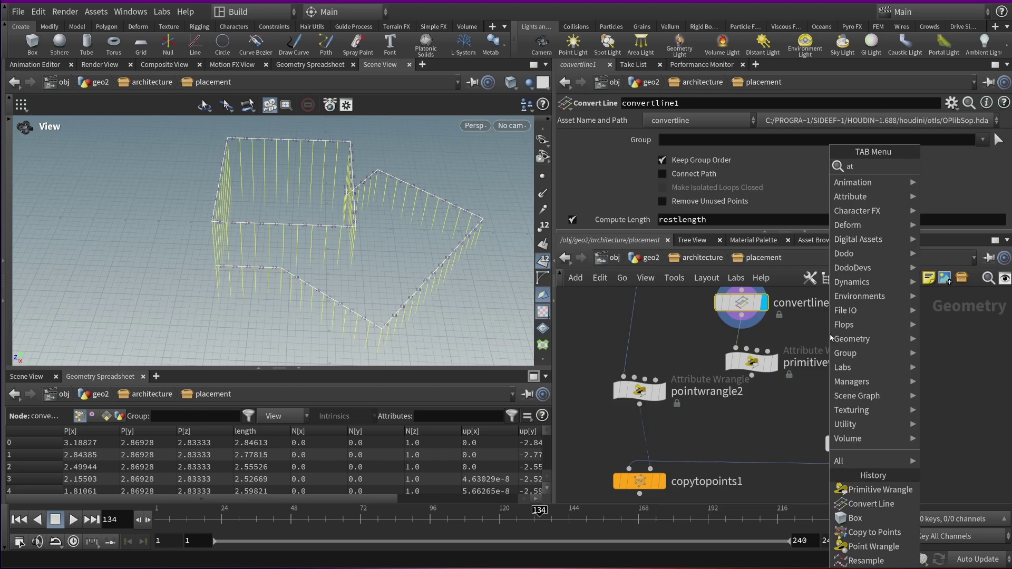
{"action": "key", "text": "Escape"}
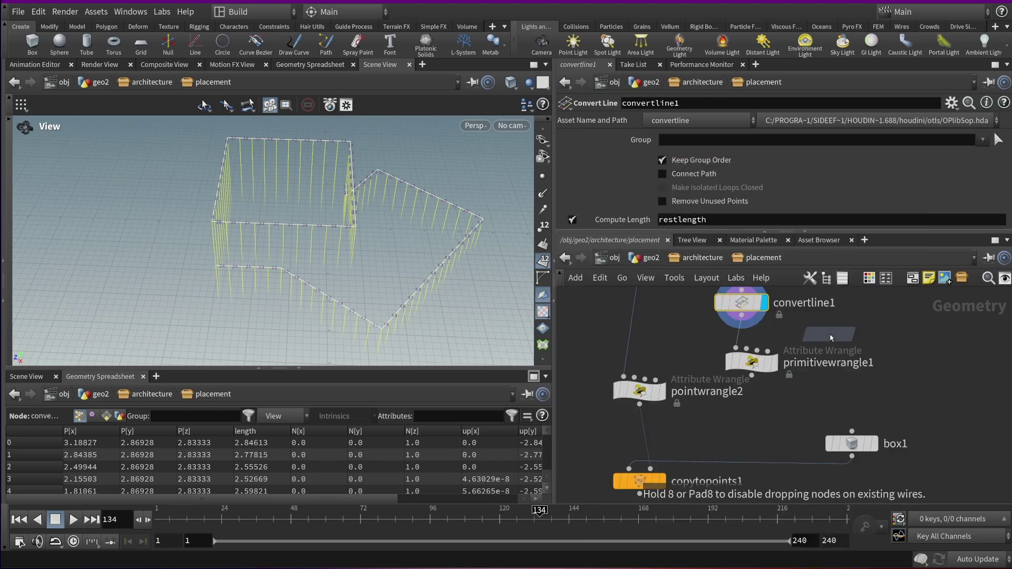
{"action": "left_click", "coordinate": [737, 337]}
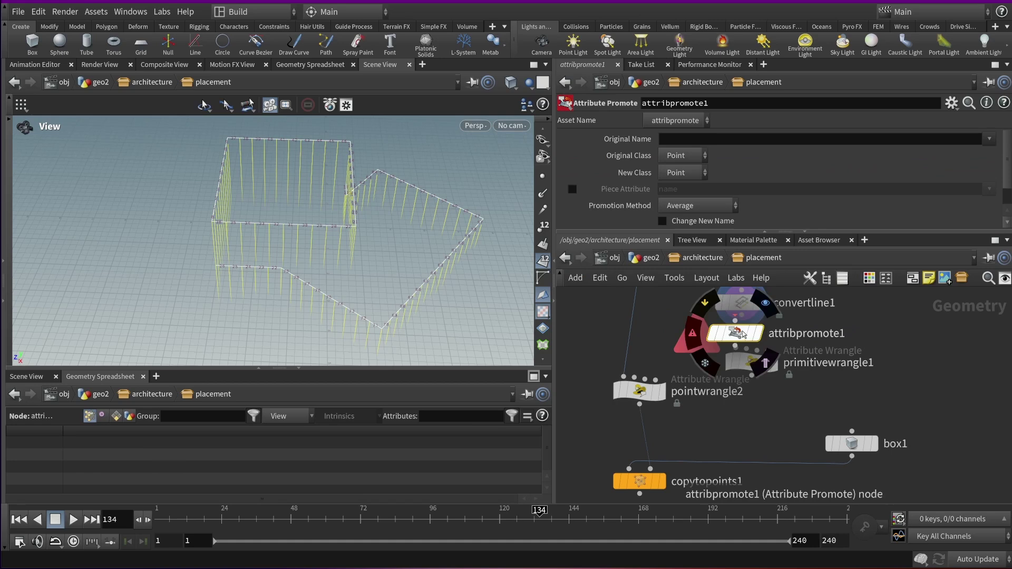
{"action": "left_click_drag", "start_coordinate": [640, 391], "coordinate": [610, 393]}
{"action": "scroll", "coordinate": [701, 377], "scroll_direction": "down", "scroll_amount": 3}
{"action": "scroll", "coordinate": [746, 398], "scroll_direction": "up", "scroll_amount": 3}
{"action": "left_click_drag", "start_coordinate": [746, 398], "coordinate": [736, 383]}
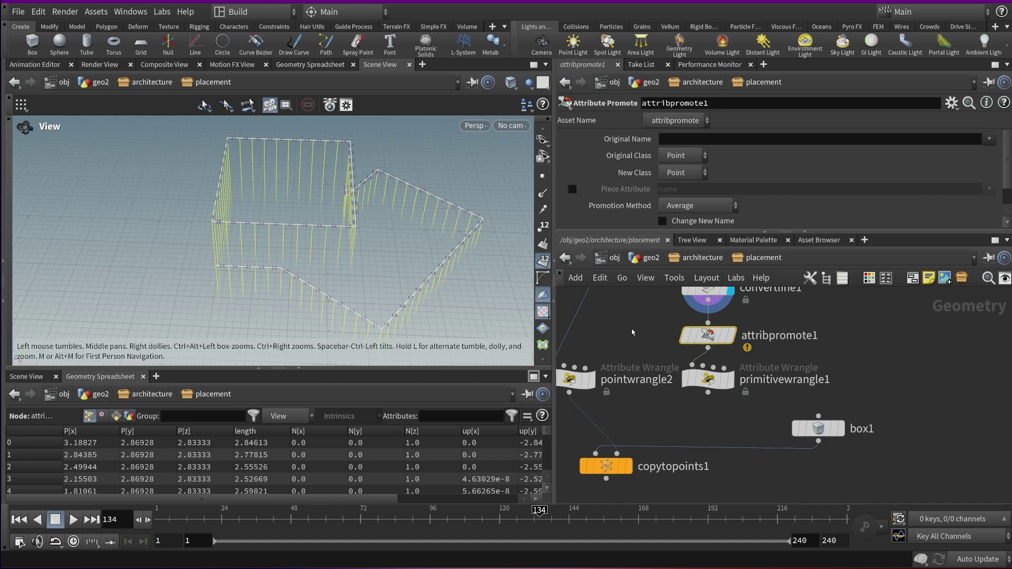
{"action": "scroll", "coordinate": [734, 185], "scroll_direction": "down", "scroll_amount": 2}
{"action": "scroll", "coordinate": [734, 185], "scroll_direction": "up", "scroll_amount": 2}
- Set attribpromote1 to promote the up and N attributes from Point class to Primitive class
{"action": "left_click", "coordinate": [701, 156]}
{"action": "left_click", "coordinate": [686, 167]}
{"action": "left_click", "coordinate": [891, 140]}
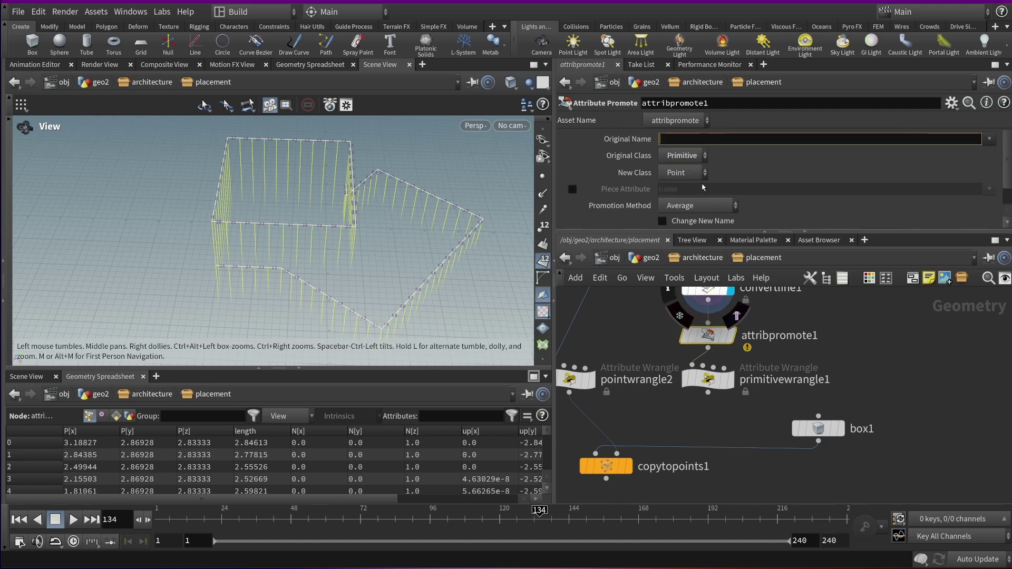
{"action": "left_click", "coordinate": [685, 155]}
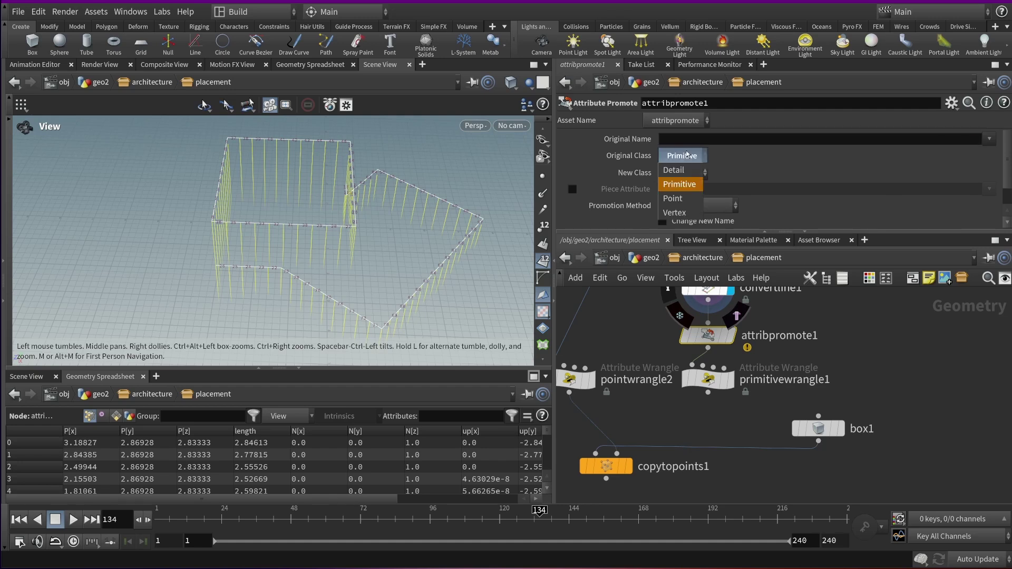
{"action": "left_click", "coordinate": [700, 183]}
{"action": "left_click", "coordinate": [685, 172]}
{"action": "left_click", "coordinate": [684, 185]}
{"action": "left_click", "coordinate": [989, 138]}
{"action": "left_click", "coordinate": [953, 197]}
{"action": "left_click", "coordinate": [990, 138]}
{"action": "left_click", "coordinate": [989, 152]}
- Duplicate the rest_length setpointattrib line twice on the empty lines below it in primitivewrangle1
{"action": "left_click", "coordinate": [715, 376]}
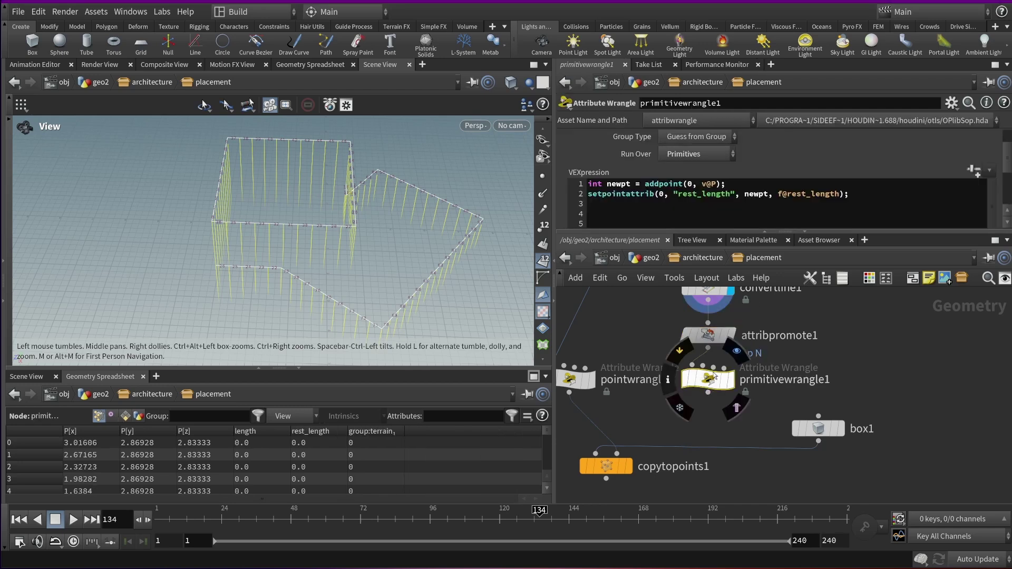
{"action": "left_click_drag", "start_coordinate": [850, 194], "coordinate": [588, 194]}
{"action": "key", "text": "ctrl+c"}
{"action": "left_click", "coordinate": [598, 205]}
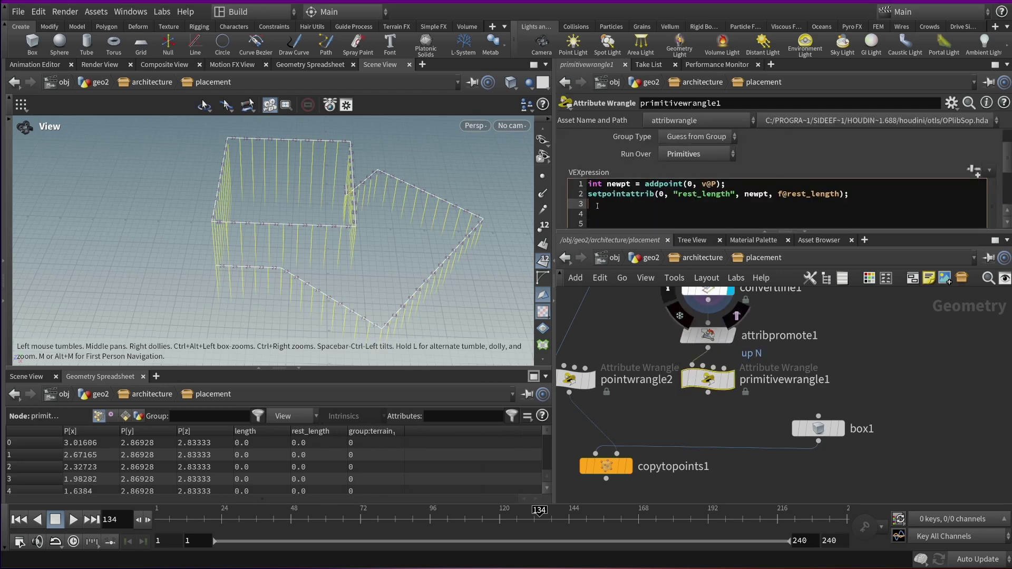
{"action": "key", "text": "ctrl+v"}
{"action": "key", "text": "Return"}
{"action": "key", "text": "ctrl+v"}
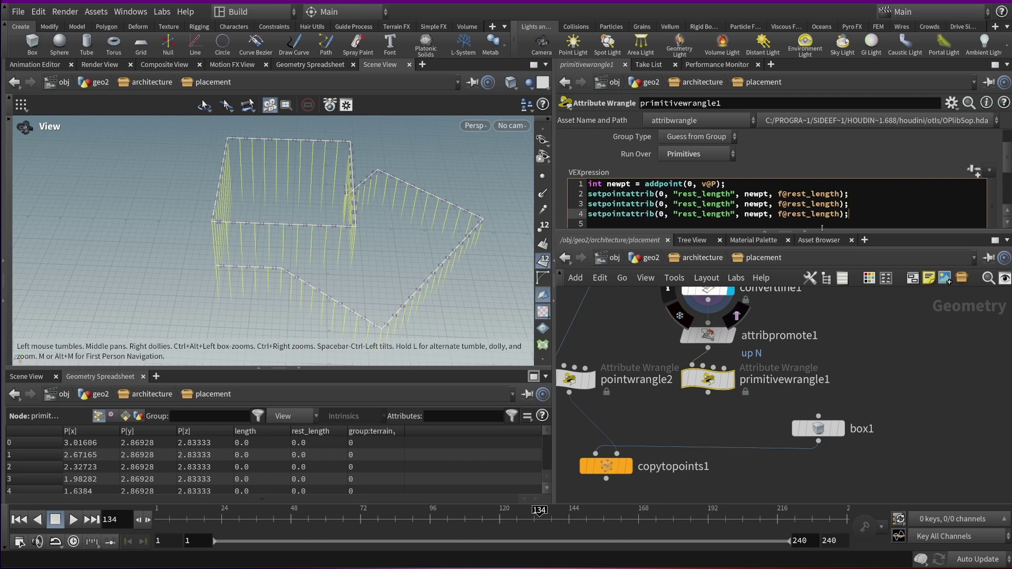
- Change the first duplicated line to setpointattrib(0, "up", newpt, v@up);
{"action": "double_click", "coordinate": [726, 204]}
{"action": "type", "text": "up"}
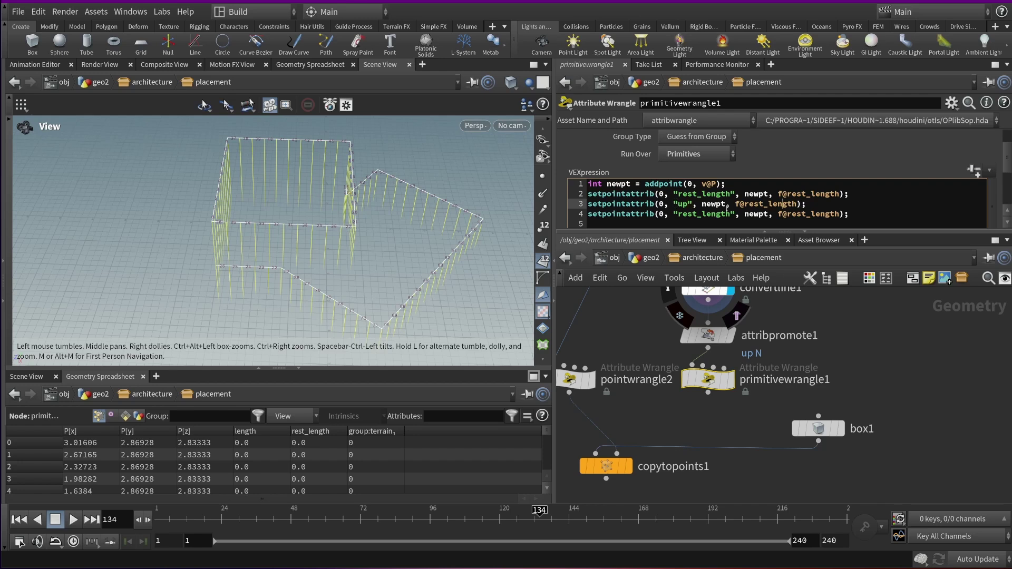
{"action": "key", "text": "BackSpace"}
{"action": "key", "text": "BackSpace"}
{"action": "key", "text": "BackSpace"}
{"action": "key", "text": "BackSpace"}
{"action": "key", "text": "BackSpace"}
{"action": "key", "text": "BackSpace"}
{"action": "key", "text": "BackSpace"}
{"action": "key", "text": "BackSpace"}
{"action": "key", "text": "BackSpace"}
{"action": "key", "text": "BackSpace"}
{"action": "key", "text": "BackSpace"}
{"action": "key", "text": "BackSpace"}
{"action": "key", "text": "Delete"}
{"action": "type", "text": "v@up"}
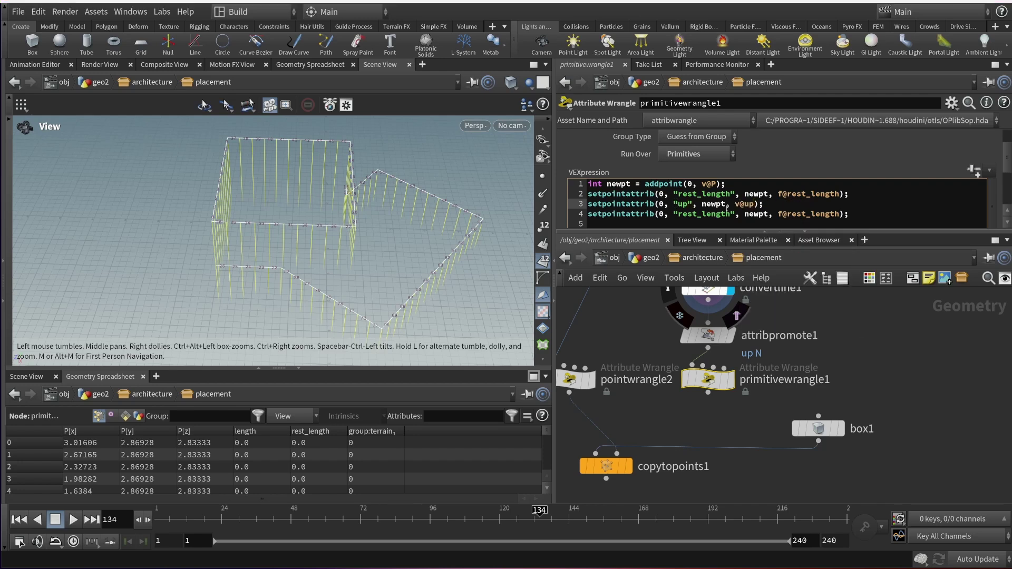
- Change the second duplicated line to setpointattrib(0, "N", newpt, v@N);
{"action": "double_click", "coordinate": [710, 215]}
{"action": "type", "text": "n"}
{"action": "key", "text": "BackSpace"}
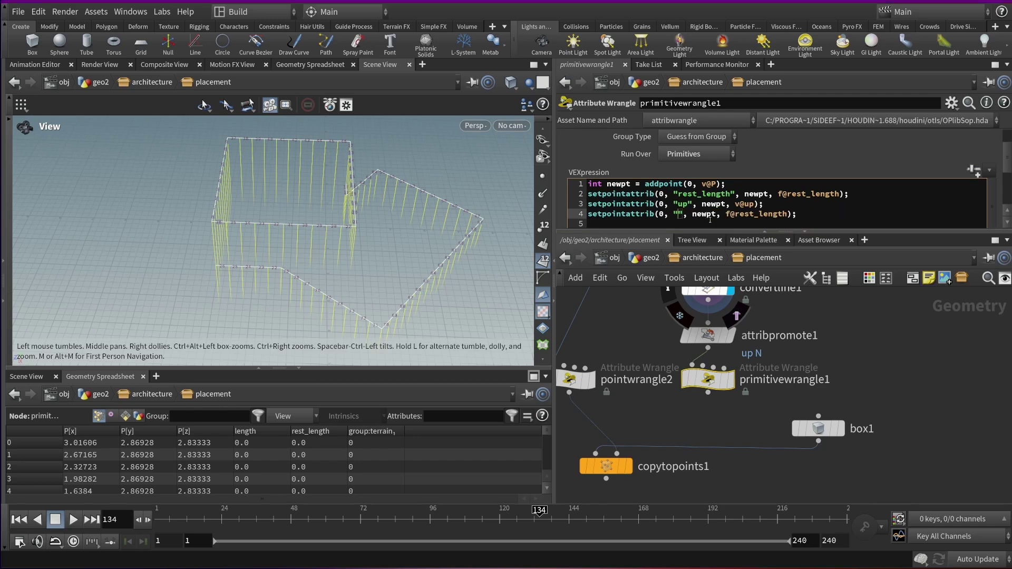
{"action": "type", "text": "N"}
{"action": "double_click", "coordinate": [773, 214]}
{"action": "type", "text": "v@N"}
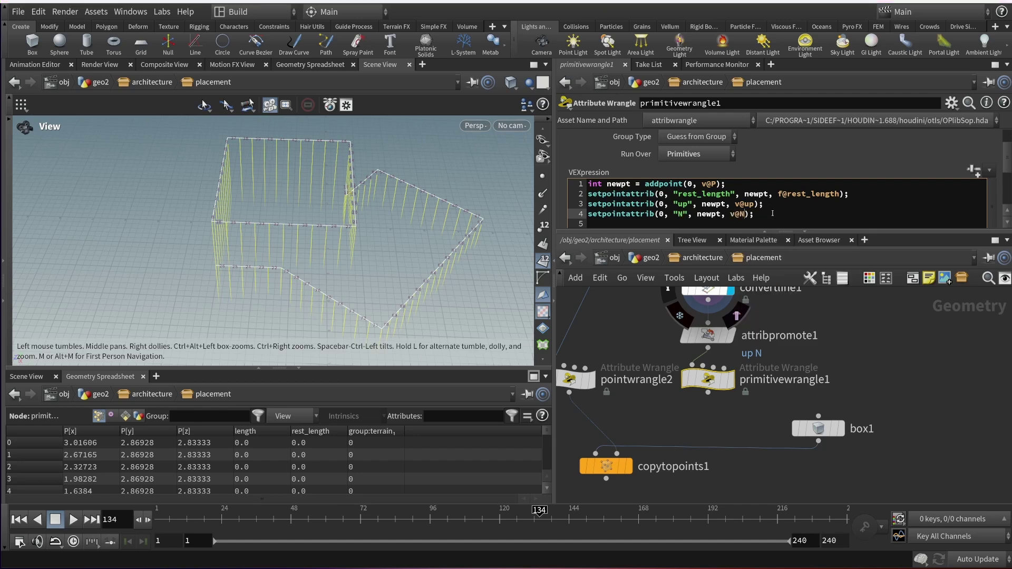
- Display primitivewrangle1 and wire its output into the first input of pointwrangle2
{"action": "left_click", "coordinate": [729, 385]}
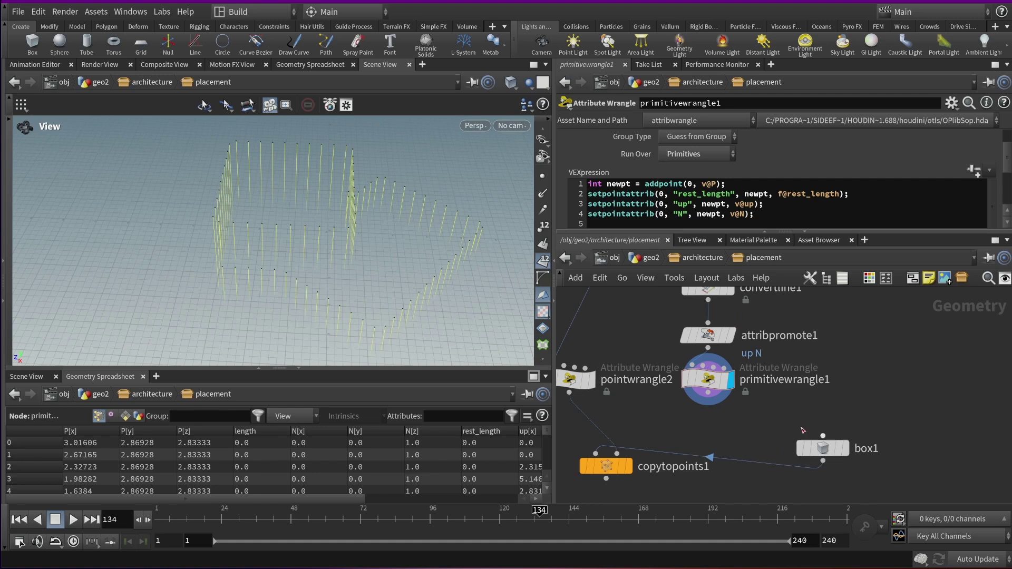
{"action": "middle_click_drag", "start_coordinate": [801, 402], "coordinate": [850, 390]}
{"action": "left_click", "coordinate": [619, 365]}
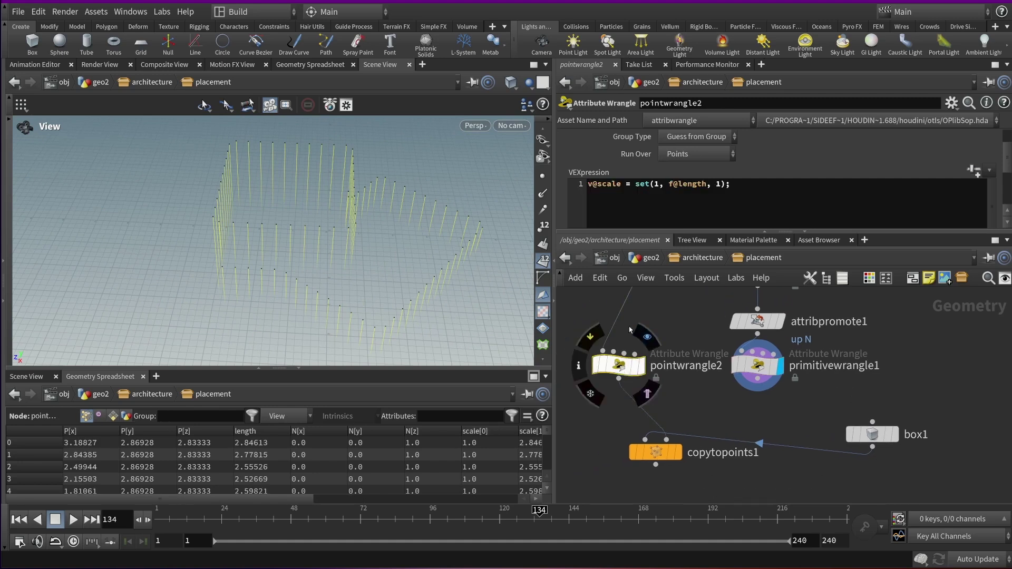
{"action": "left_click", "coordinate": [758, 379]}
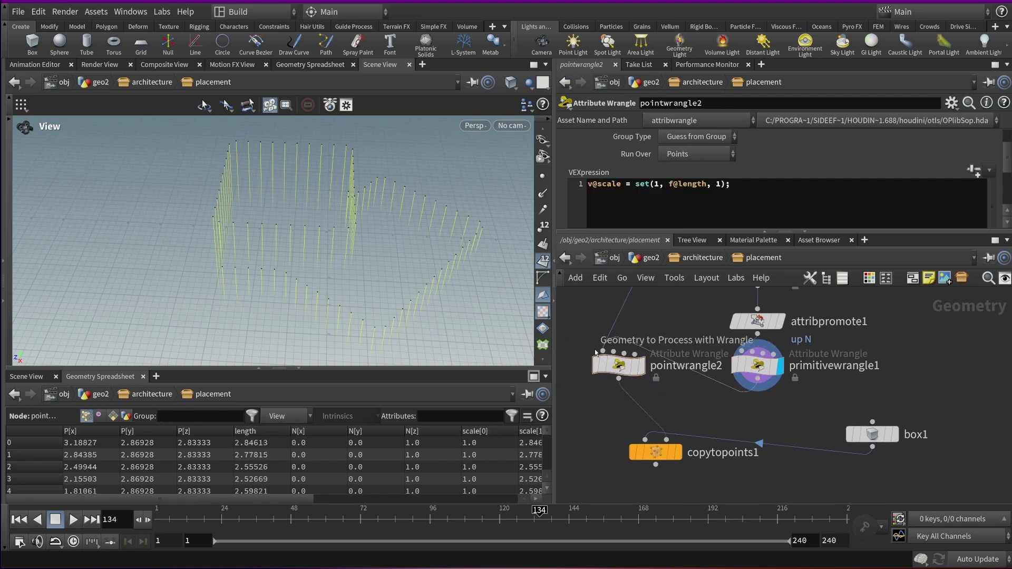
{"action": "left_click", "coordinate": [603, 352]}
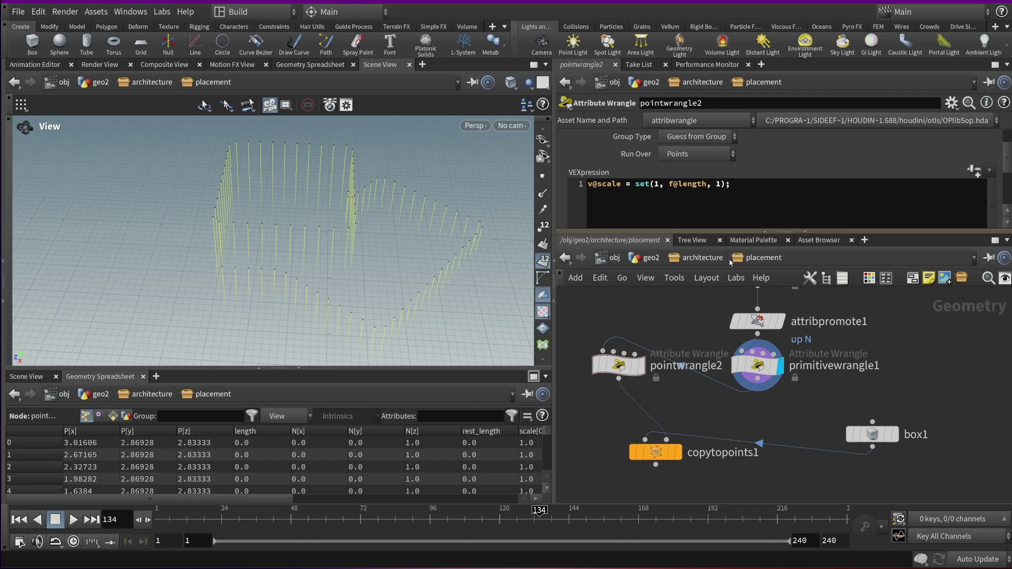
- Add the length attribute to the promoted attributes in attribpromote1
{"action": "middle_click_drag", "start_coordinate": [695, 322], "coordinate": [686, 396]}
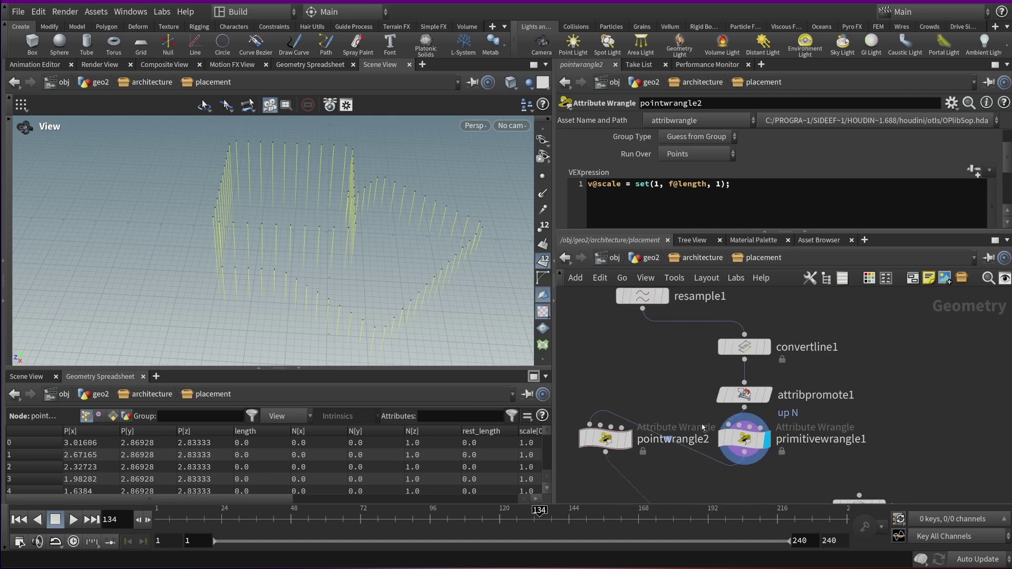
{"action": "left_click", "coordinate": [733, 394]}
{"action": "left_click", "coordinate": [990, 139]}
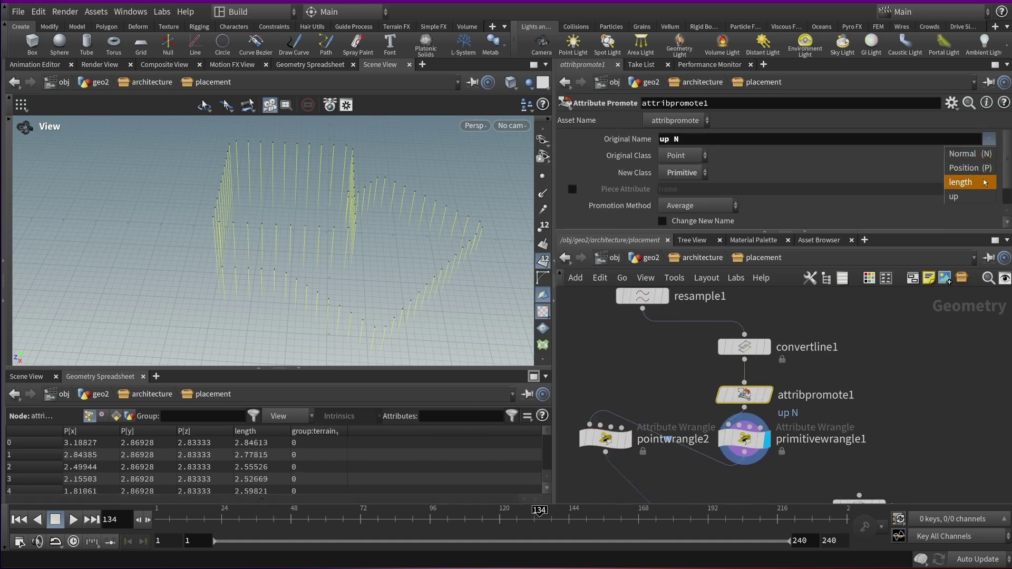
{"action": "left_click", "coordinate": [955, 197]}
- Copy the rest_length setpointattrib line in primitivewrangle1 onto line 5, below the N line
{"action": "left_click", "coordinate": [736, 442]}
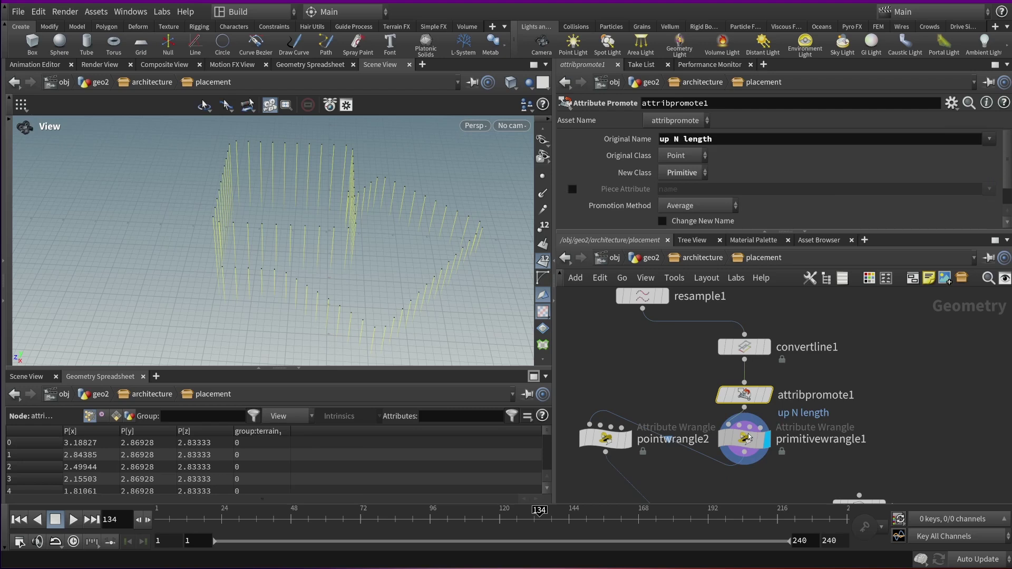
{"action": "left_click_drag", "start_coordinate": [869, 196], "coordinate": [588, 195]}
{"action": "key", "text": "ctrl+c"}
{"action": "left_click", "coordinate": [808, 222]}
{"action": "key", "text": "ctrl+v"}
- Change the copied line 5 to setpointattrib(0, "length", newpt, f@length);
{"action": "double_click", "coordinate": [809, 220]}
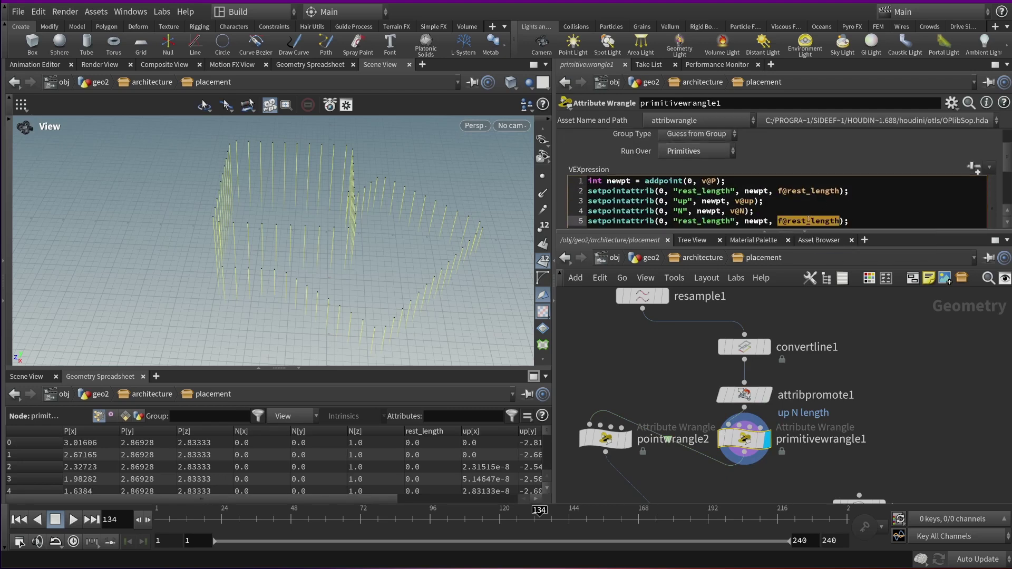
{"action": "type", "text": "f@lewngth"}
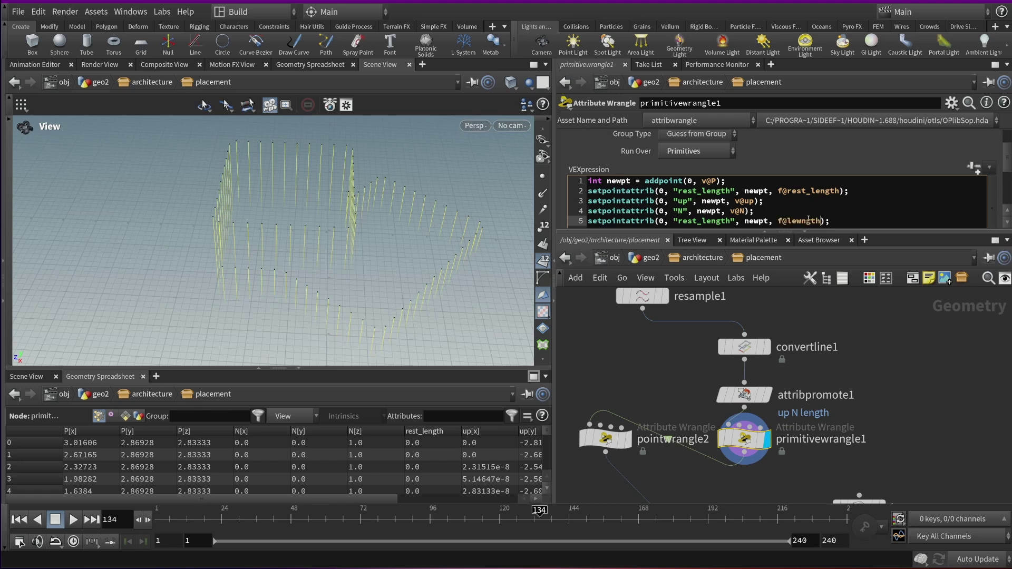
{"action": "key", "text": "Left"}
{"action": "key", "text": "Left"}
{"action": "key", "text": "Left"}
{"action": "key", "text": "Left"}
{"action": "key", "text": "BackSpace"}
{"action": "key", "text": "Right"}
{"action": "key", "text": "Right"}
{"action": "key", "text": "Right"}
{"action": "key", "text": "Right"}
{"action": "key", "text": "BackSpace"}
{"action": "key", "text": "BackSpace"}
{"action": "key", "text": "BackSpace"}
{"action": "key", "text": "BackSpace"}
{"action": "key", "text": "BackSpace"}
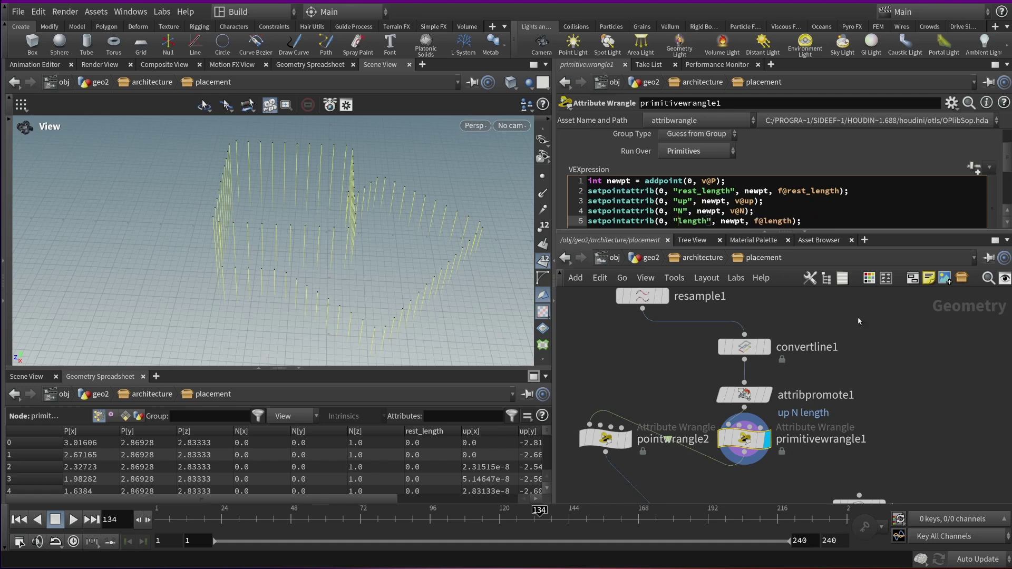
- In pointwrangle2, set the third scale component to f@rest_length, and display copytopoints1
{"action": "middle_click_drag", "start_coordinate": [782, 484], "coordinate": [782, 455]}
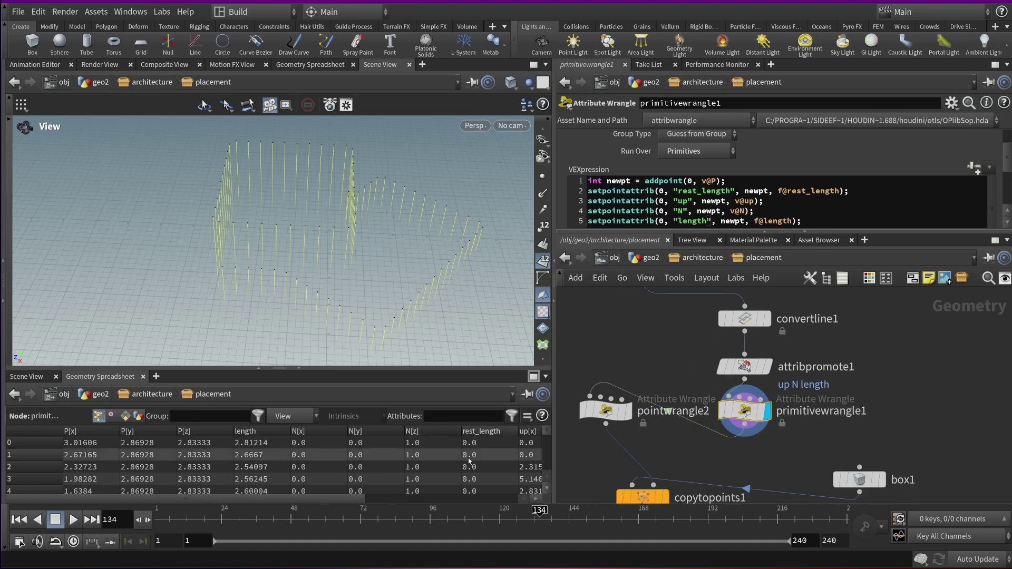
{"action": "left_click", "coordinate": [606, 412]}
{"action": "left_click", "coordinate": [721, 183]}
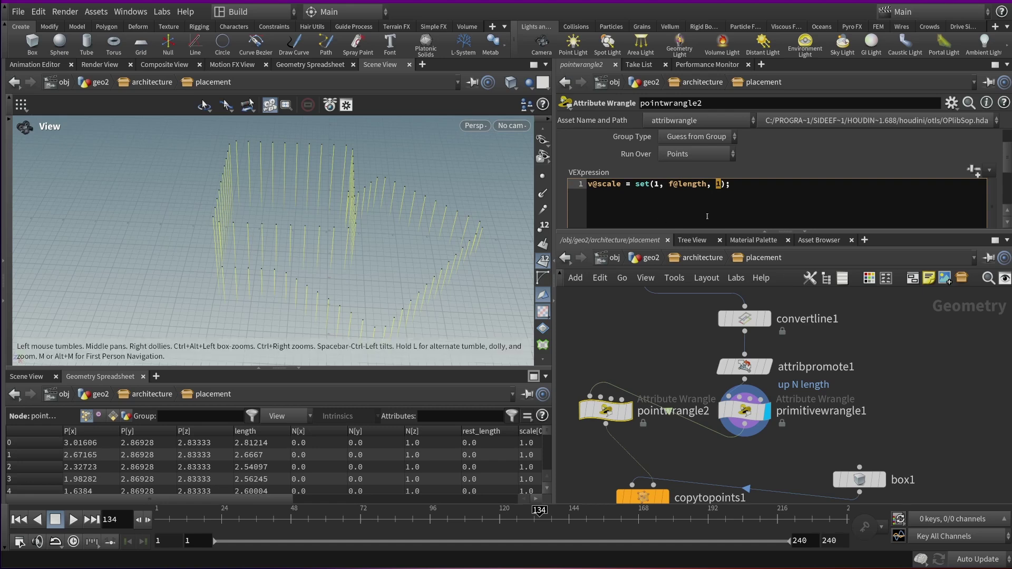
{"action": "type", "text": "@rest_length"}
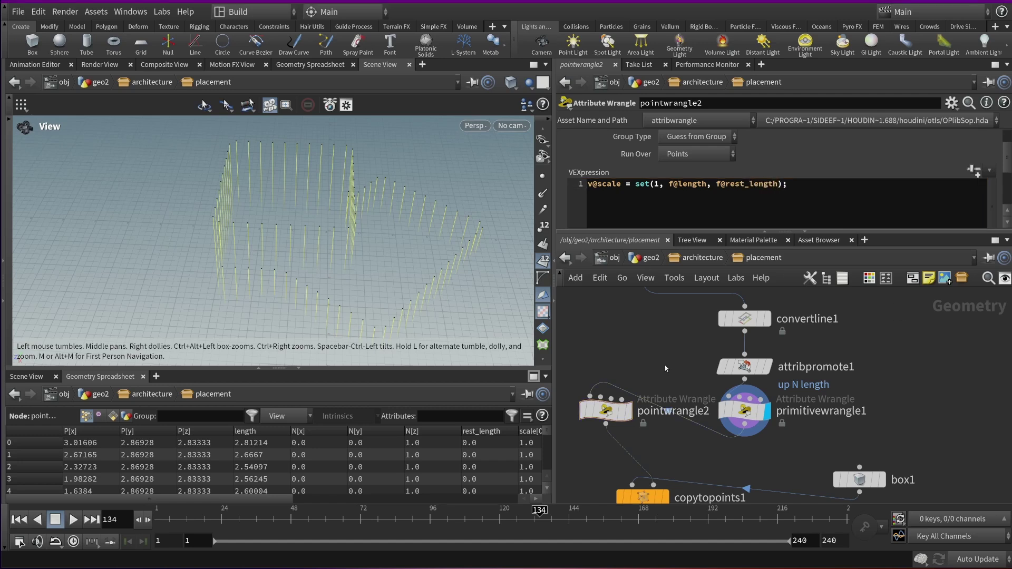
{"action": "middle_click_drag", "start_coordinate": [666, 369], "coordinate": [681, 329]}
{"action": "left_click", "coordinate": [676, 446]}
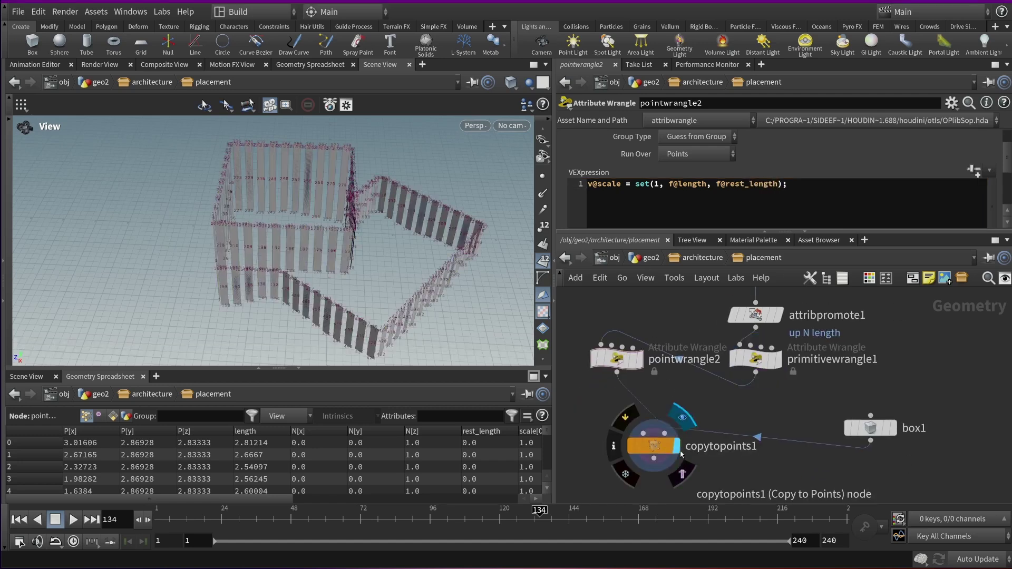
- Examine the copied boxes up close, display pointwrangle2 and check its points' rest_length and scale values
{"action": "scroll", "coordinate": [456, 224], "scroll_direction": "up", "scroll_amount": 5}
{"action": "left_click_drag", "start_coordinate": [456, 225], "coordinate": [338, 338]}
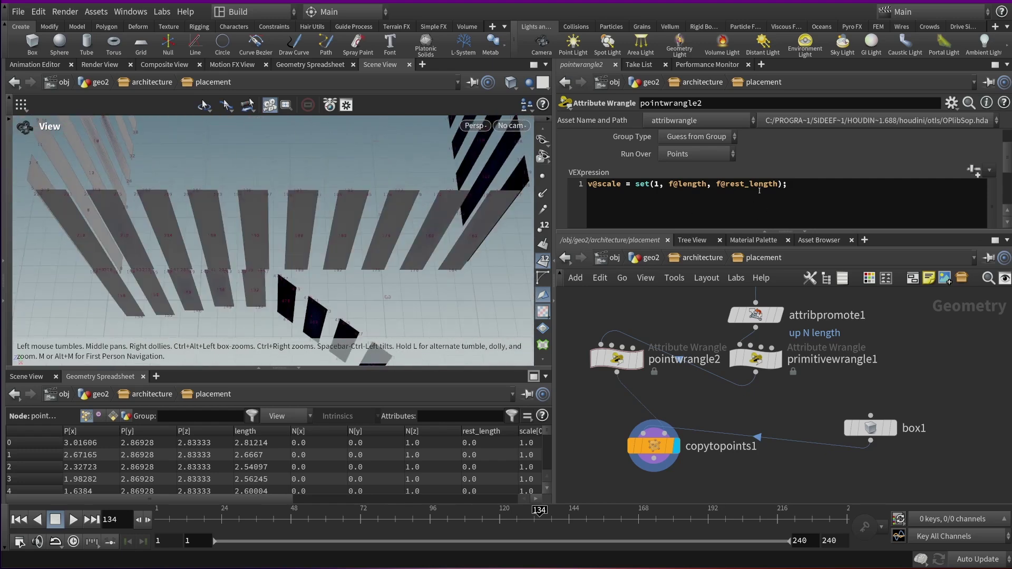
{"action": "double_click", "coordinate": [758, 186]}
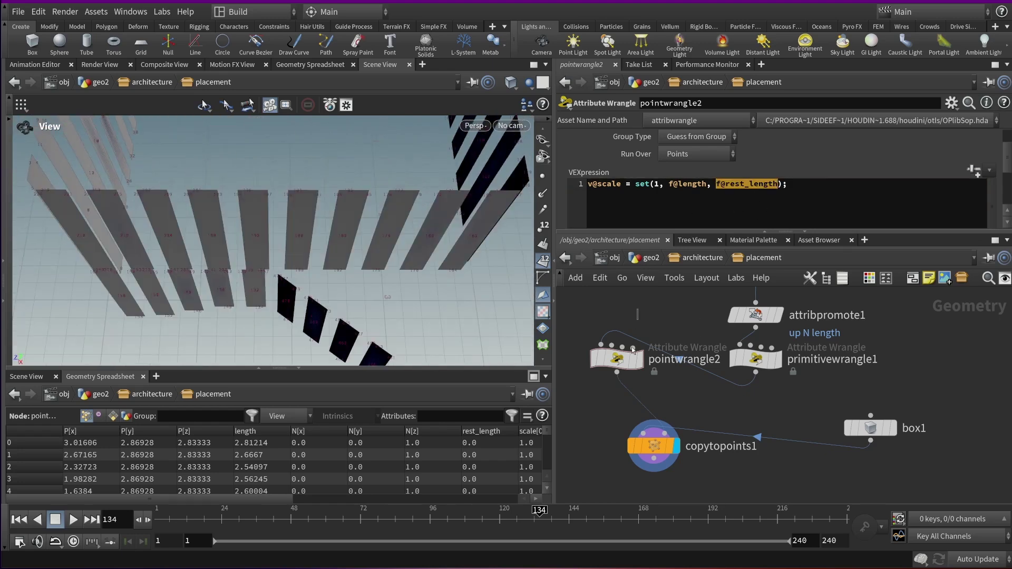
{"action": "left_click", "coordinate": [636, 360]}
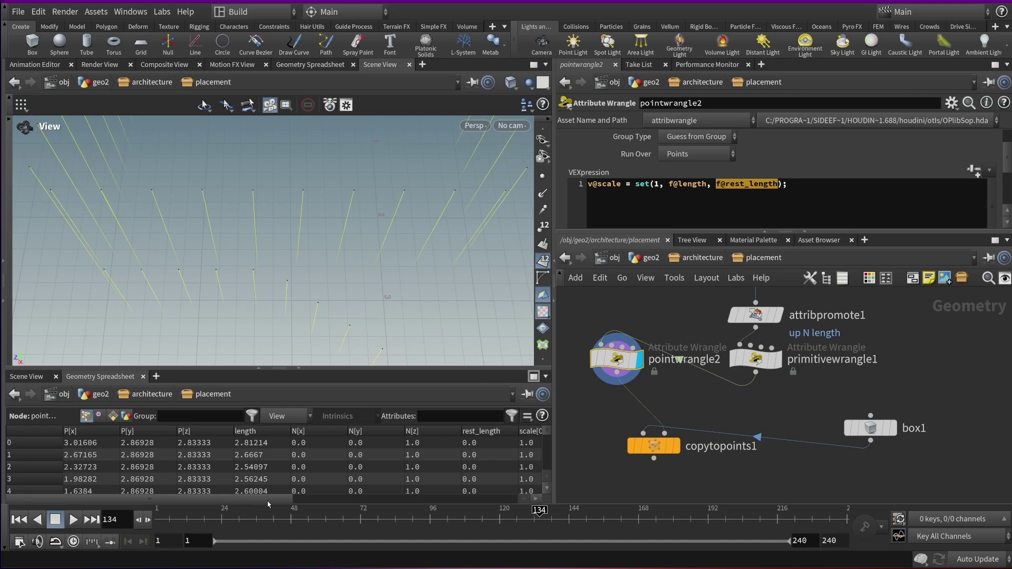
{"action": "left_click_drag", "start_coordinate": [270, 499], "coordinate": [362, 514]}
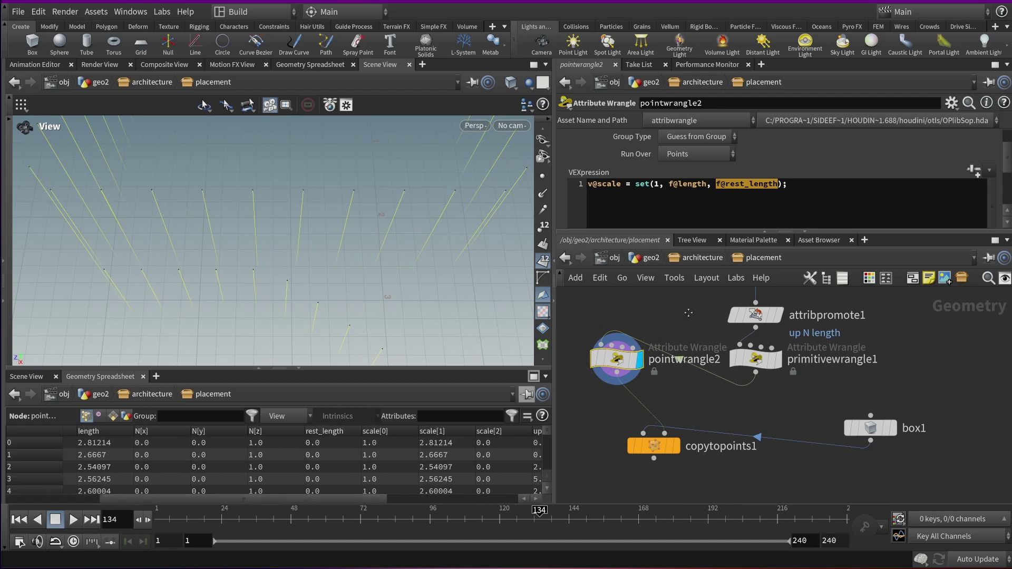
- Rename the computed length attribute in convertline1 to rest_length
{"action": "middle_click_drag", "start_coordinate": [699, 296], "coordinate": [692, 380]}
{"action": "left_click", "coordinate": [747, 370]}
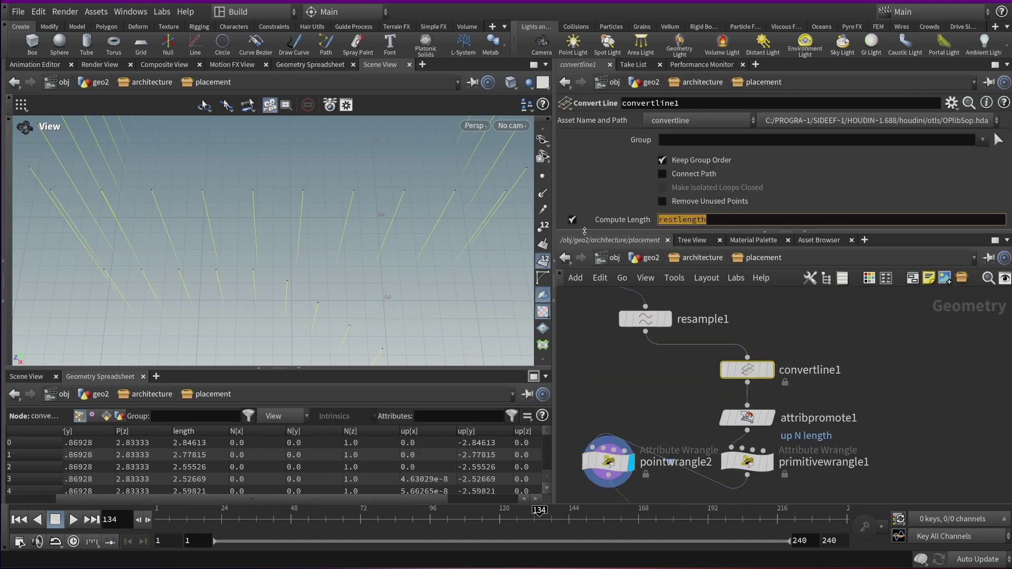
{"action": "middle_click_drag", "start_coordinate": [743, 438], "coordinate": [718, 372]}
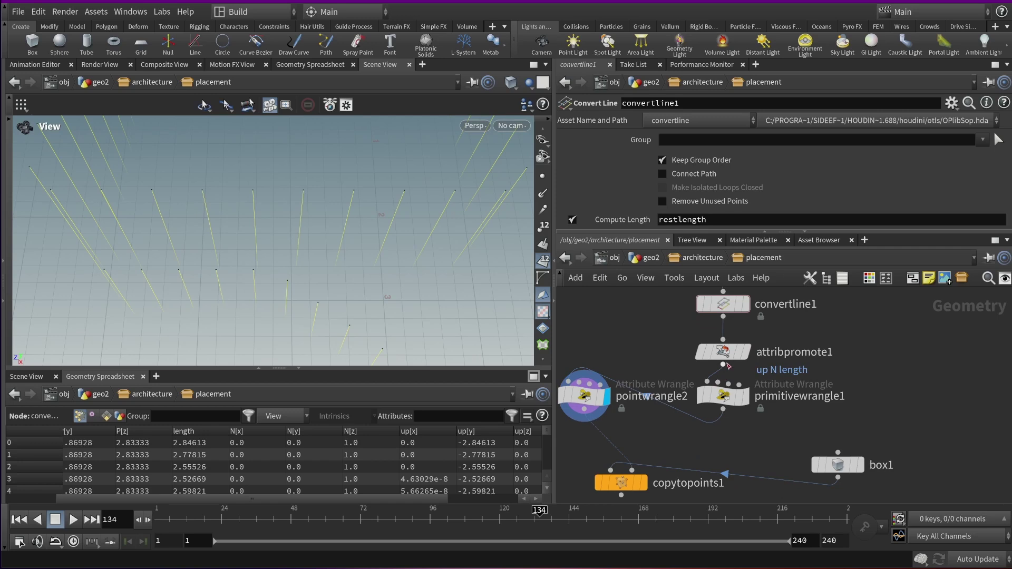
{"action": "left_click", "coordinate": [678, 219]}
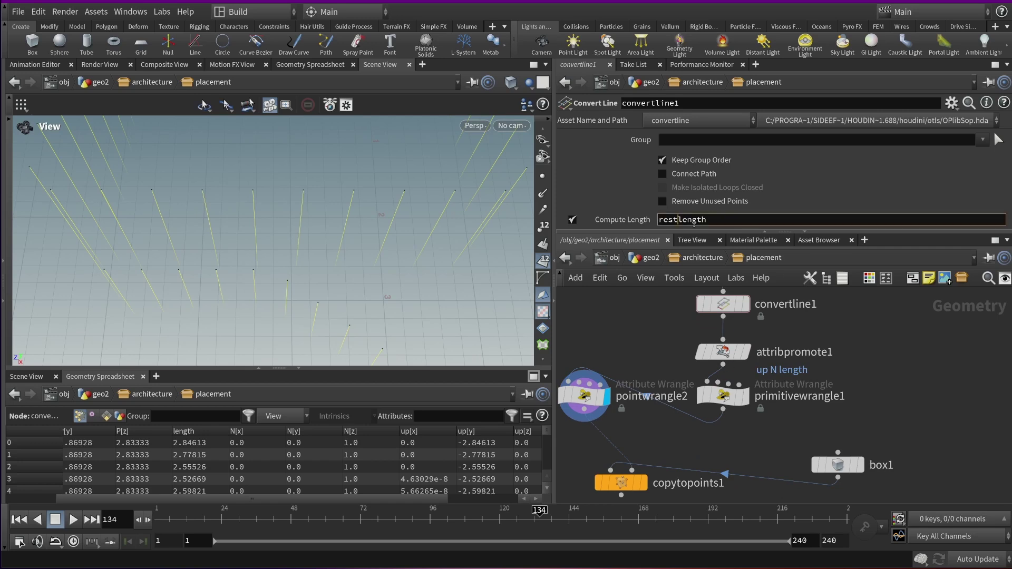
{"action": "key", "text": "Return"}
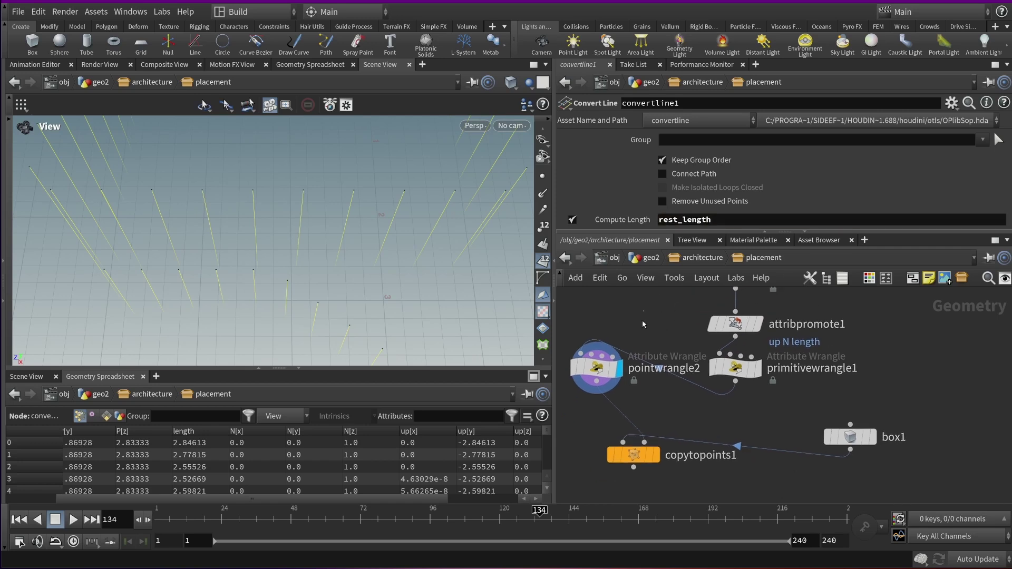
- Check the scale values of pointwrangle2, and display copytopoints1 again to view the boxes
{"action": "left_click", "coordinate": [585, 396]}
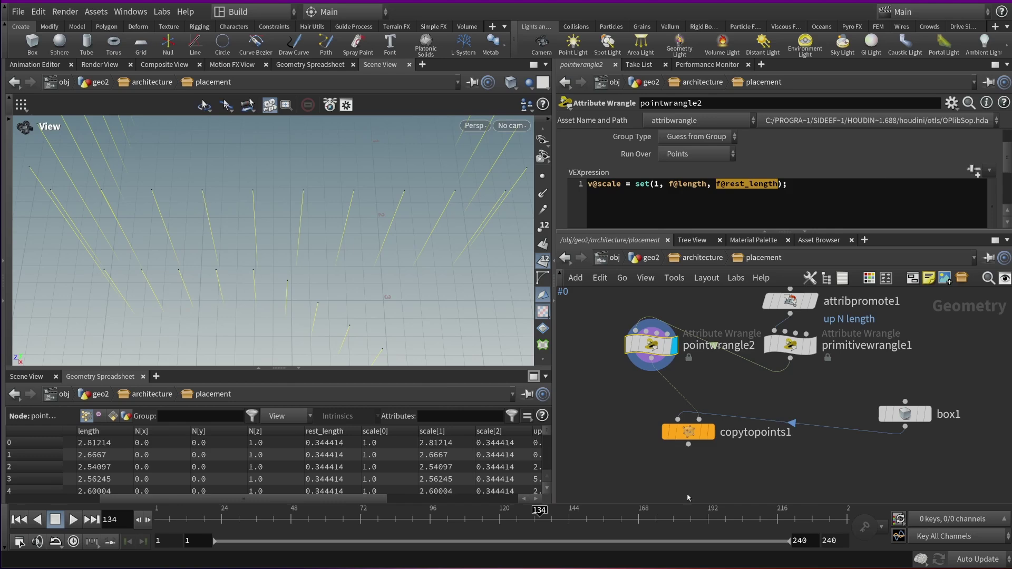
{"action": "left_click", "coordinate": [691, 432]}
{"action": "left_click", "coordinate": [710, 433]}
{"action": "left_click_drag", "start_coordinate": [352, 247], "coordinate": [332, 216]}
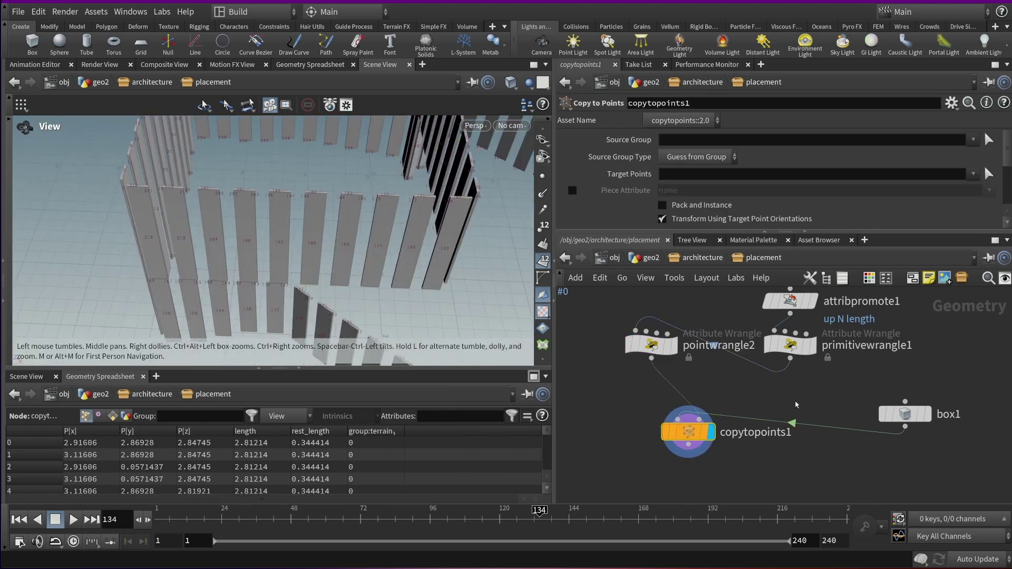
- Set box1's size to 1 in X and .3 in Z
{"action": "left_click", "coordinate": [905, 414]}
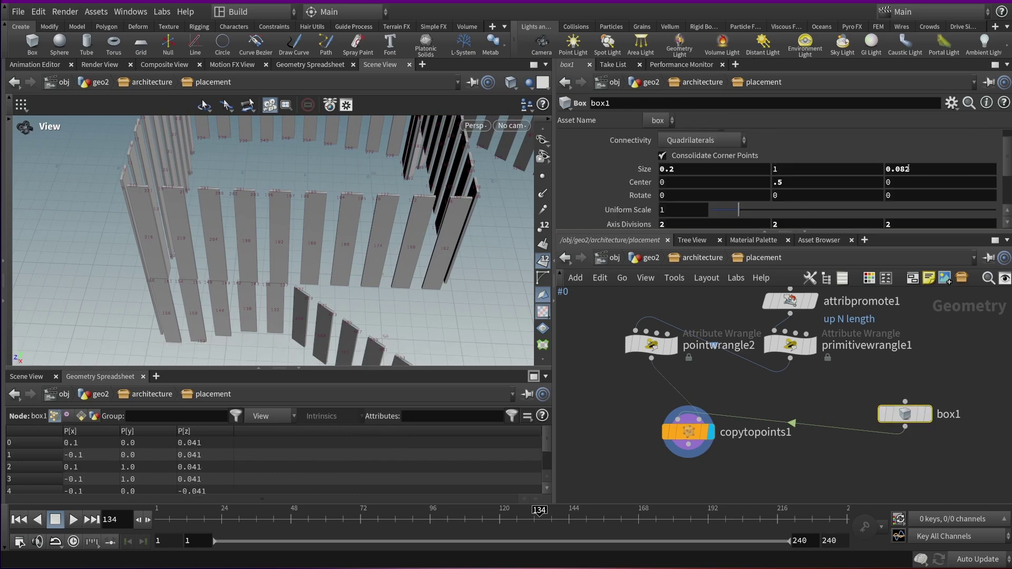
{"action": "key", "text": "Return"}
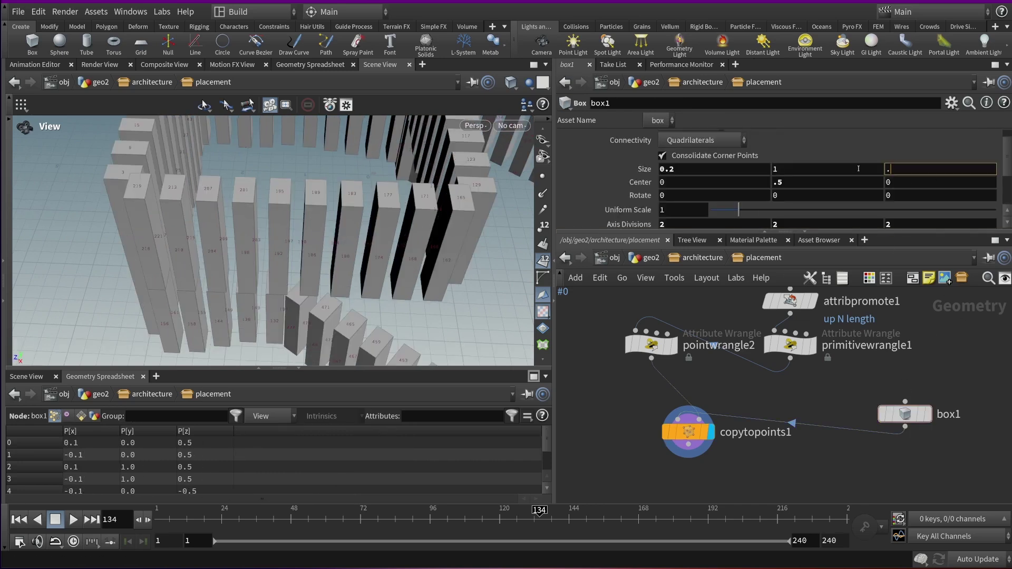
{"action": "key", "text": "Return"}
{"action": "double_click", "coordinate": [678, 171]}
{"action": "type", "text": "1"}
{"action": "key", "text": "Return"}
- In pointwrangle2, replace the first scale component with a copy of f@rest_length
{"action": "left_click_drag", "start_coordinate": [378, 299], "coordinate": [223, 192]}
{"action": "scroll", "coordinate": [382, 211], "scroll_direction": "up", "scroll_amount": 6}
{"action": "left_click_drag", "start_coordinate": [382, 212], "coordinate": [301, 272]}
{"action": "scroll", "coordinate": [264, 185], "scroll_direction": "down", "scroll_amount": 6}
{"action": "scroll", "coordinate": [294, 213], "scroll_direction": "up", "scroll_amount": 4}
{"action": "left_click", "coordinate": [773, 342]}
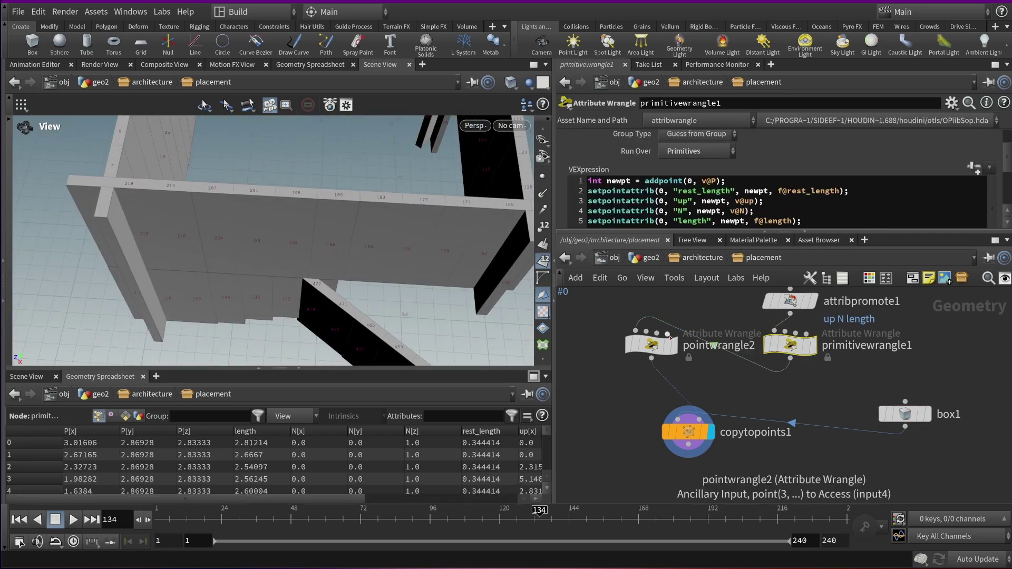
{"action": "left_click", "coordinate": [652, 345]}
{"action": "double_click", "coordinate": [750, 185]}
{"action": "key", "text": "ctrl+c"}
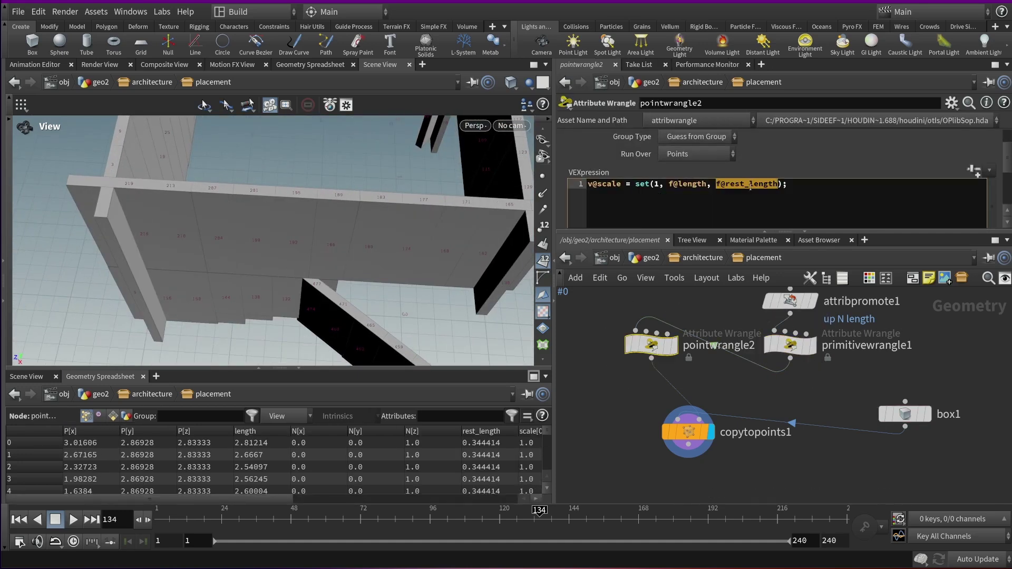
{"action": "double_click", "coordinate": [657, 185]}
{"action": "key", "text": "ctrl+v"}
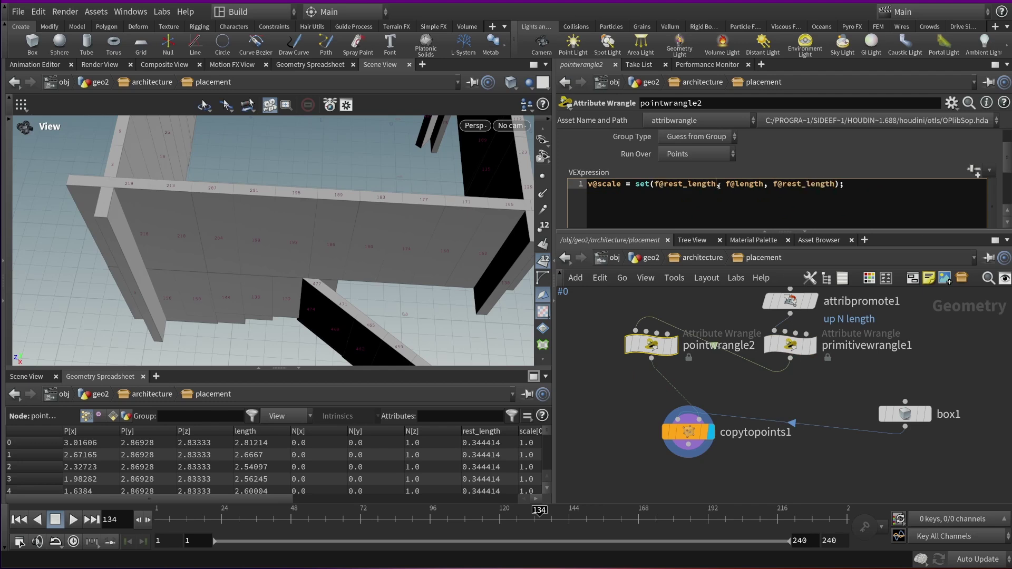
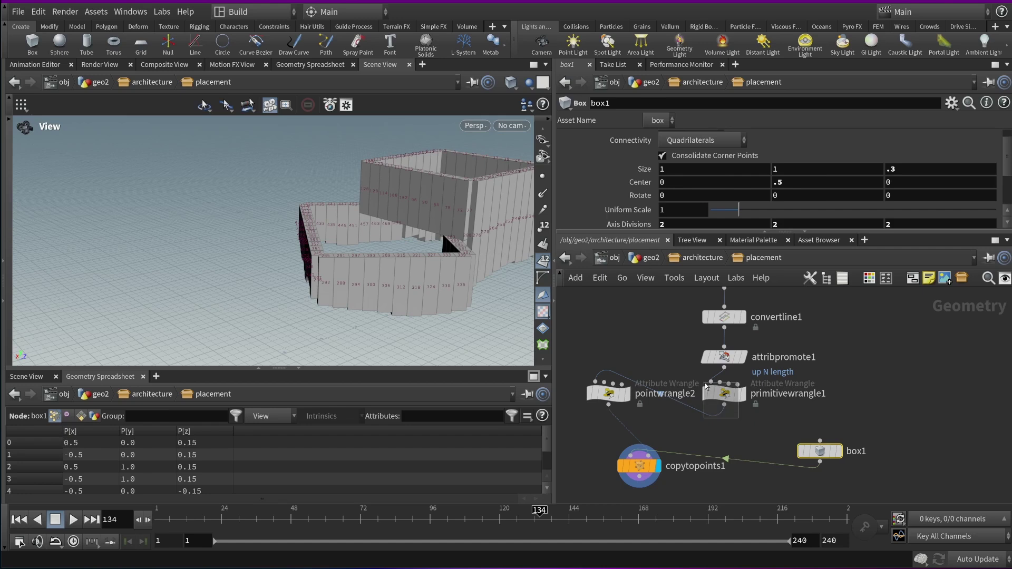
- Review the settings of primitivewrangle1, attribpromote1 and convertline1 and examine the box walls from several sides
{"action": "left_click", "coordinate": [724, 395]}
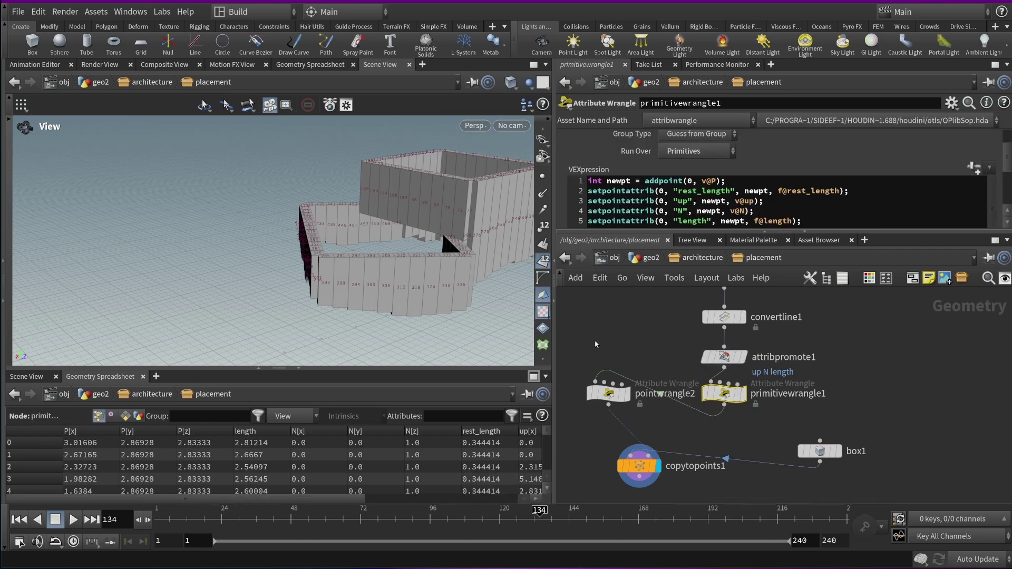
{"action": "left_click", "coordinate": [719, 356]}
{"action": "left_click_drag", "start_coordinate": [337, 237], "coordinate": [284, 240]}
{"action": "left_click", "coordinate": [724, 317]}
{"action": "middle_click_drag", "start_coordinate": [650, 309], "coordinate": [601, 334]}
{"action": "left_click_drag", "start_coordinate": [400, 238], "coordinate": [505, 225]}
{"action": "scroll", "coordinate": [505, 226], "scroll_direction": "up", "scroll_amount": 5}
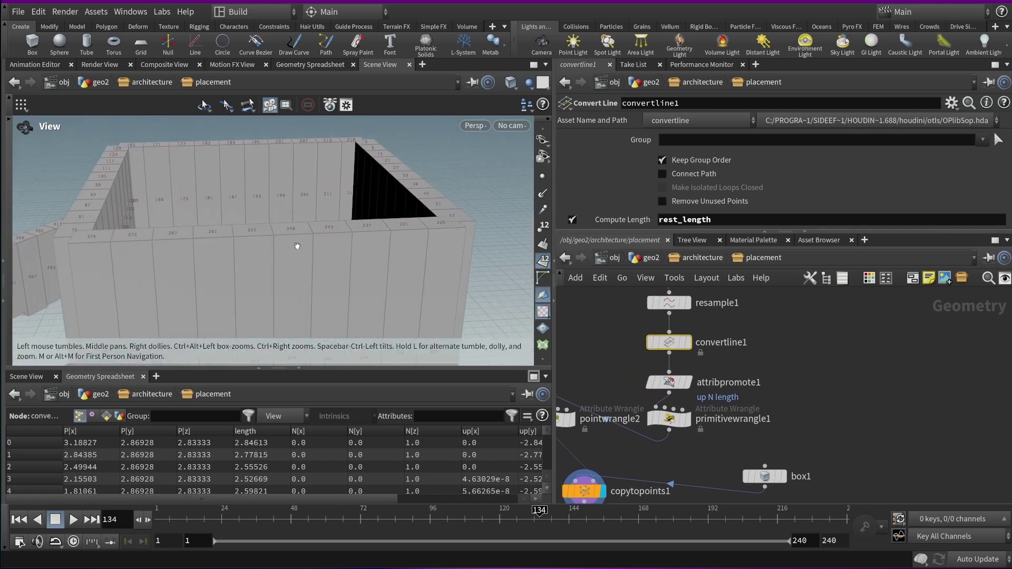
- Compare the output of resample1, convertline1 and primitivewrangle1 in the viewport, turning on point display
{"action": "left_click", "coordinate": [687, 303]}
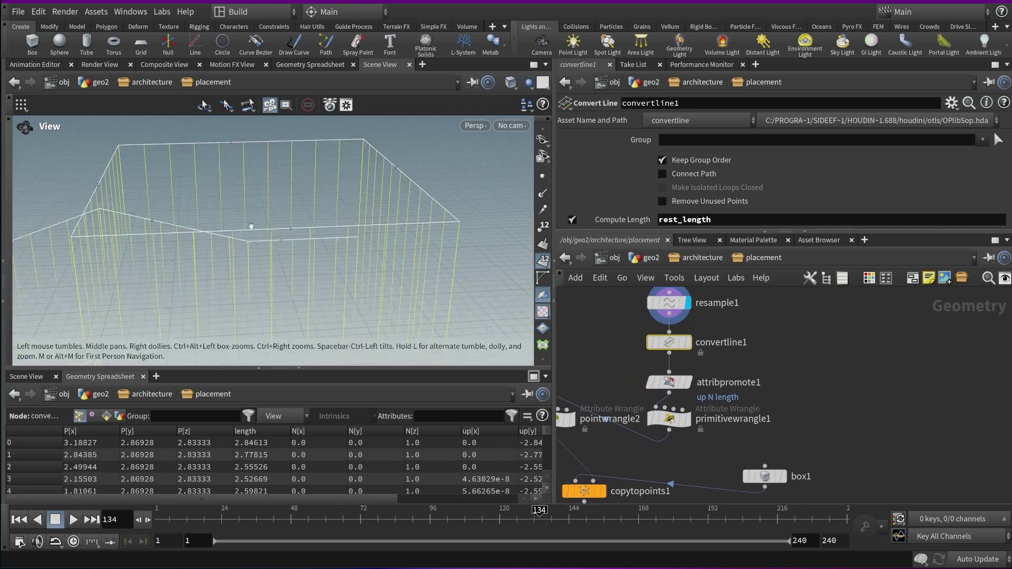
{"action": "left_click", "coordinate": [693, 319]}
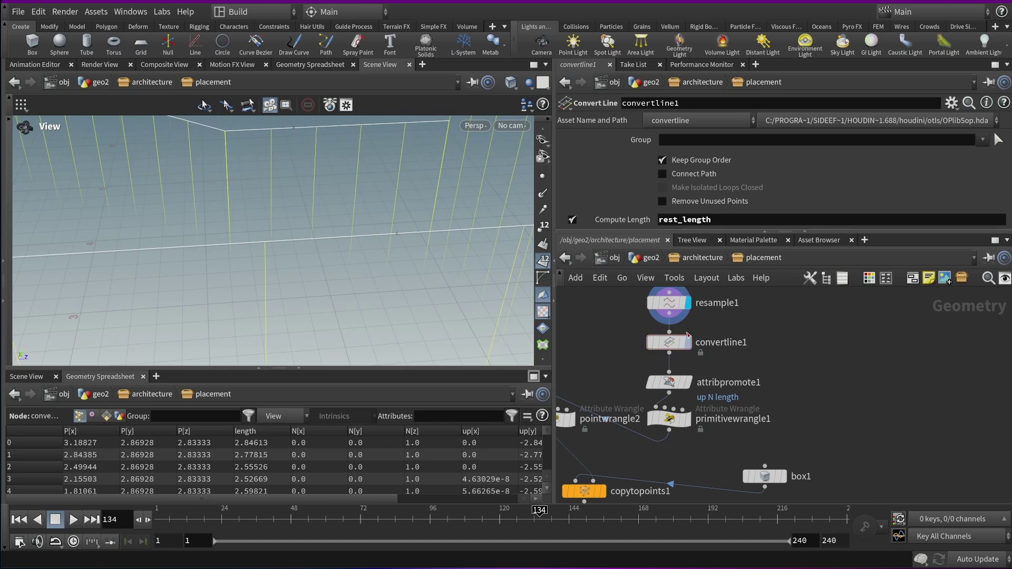
{"action": "left_click_drag", "start_coordinate": [474, 237], "coordinate": [506, 210]}
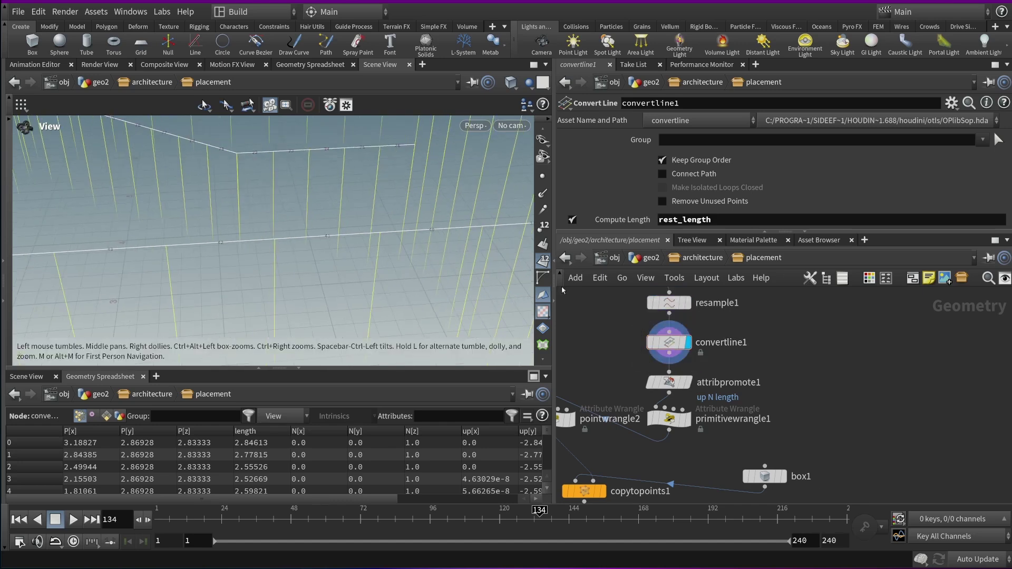
{"action": "left_click", "coordinate": [543, 176]}
{"action": "left_click", "coordinate": [691, 420]}
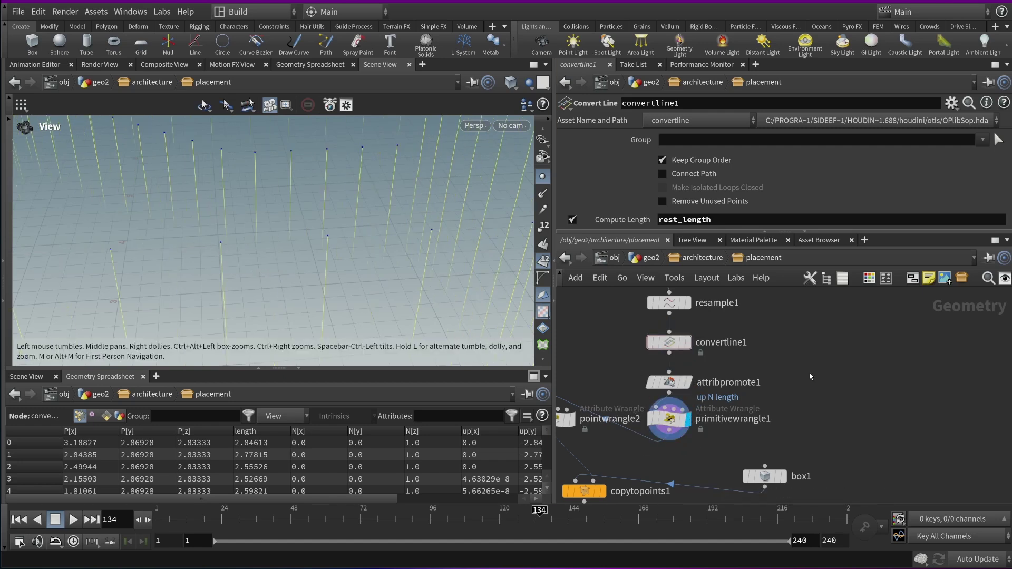
- Set box1's X size to 2 and display copytopoints1
{"action": "middle_click_drag", "start_coordinate": [811, 377], "coordinate": [881, 329]}
{"action": "left_click", "coordinate": [835, 429]}
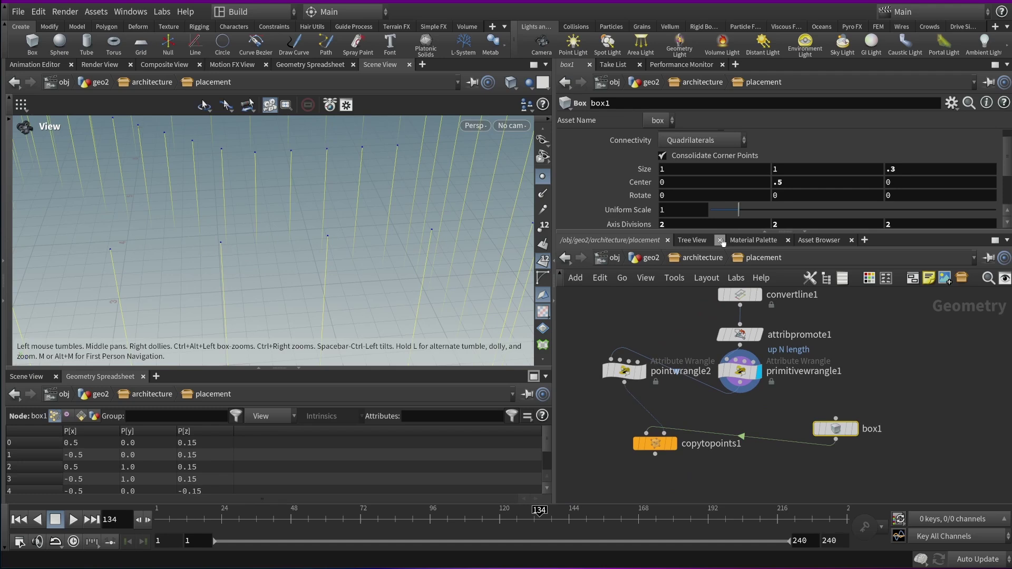
{"action": "double_click", "coordinate": [672, 169]}
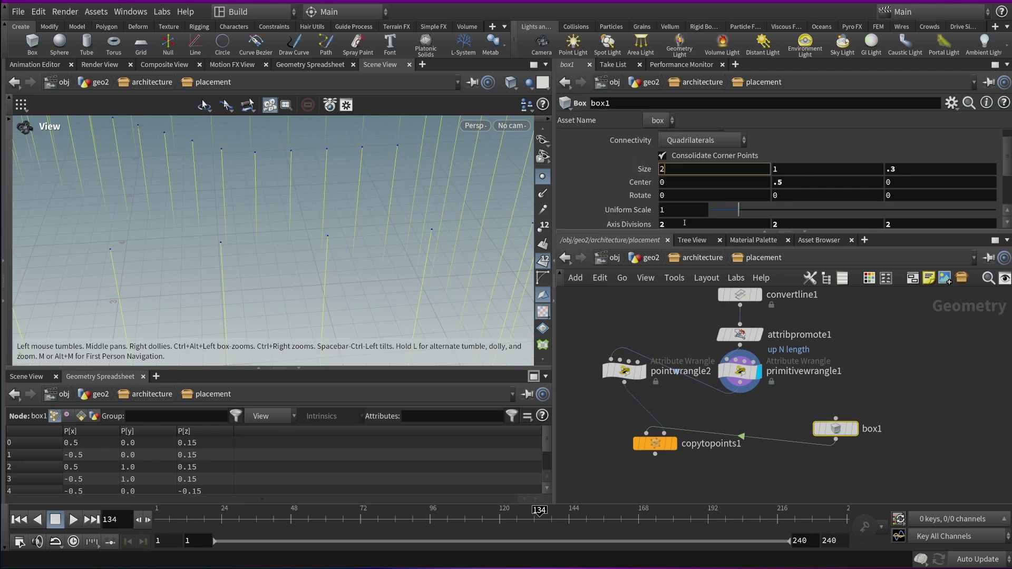
{"action": "key", "text": "Return"}
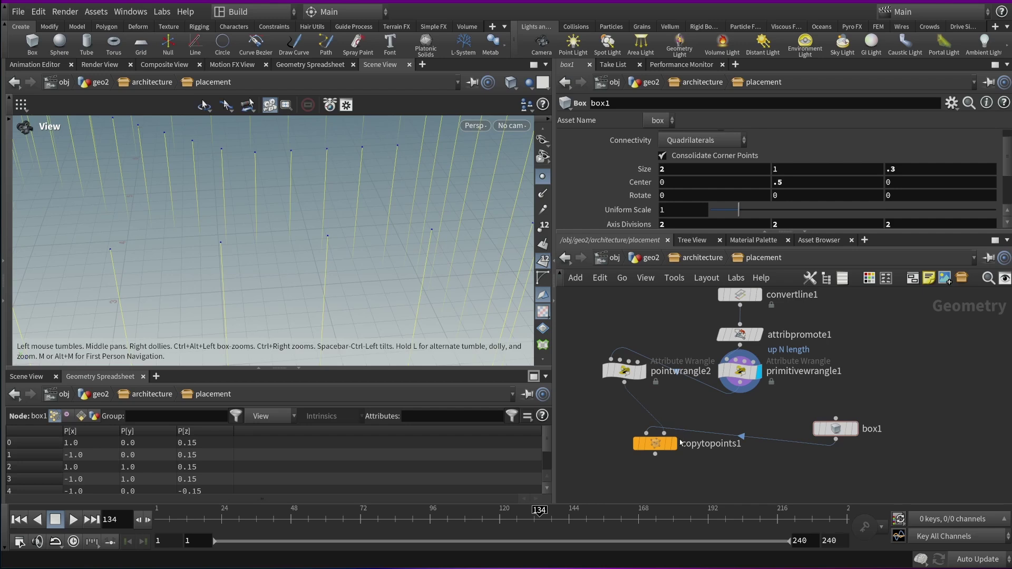
{"action": "left_click", "coordinate": [673, 444]}
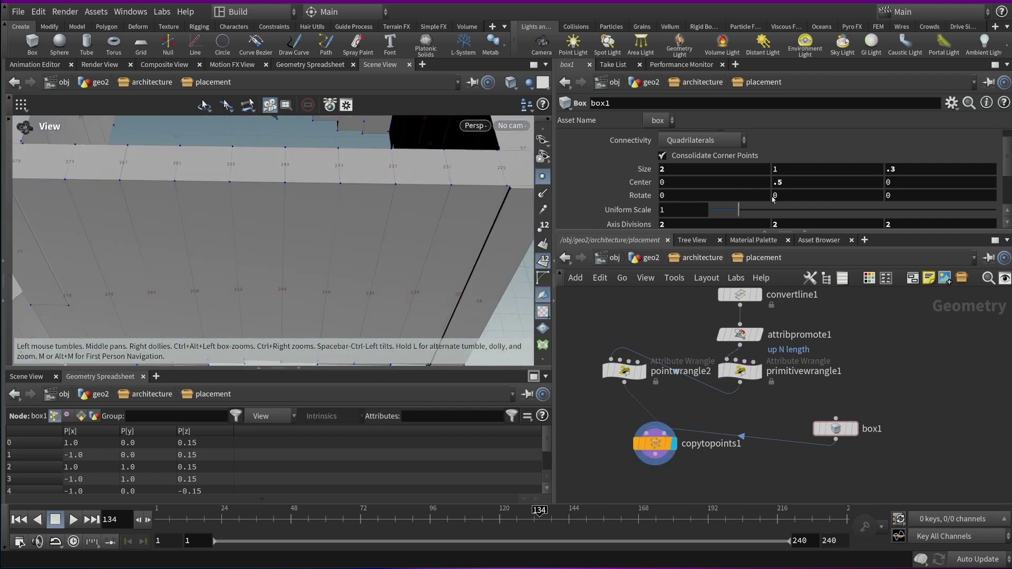
- Set box1's X size to 1.5 and inspect the spacing of the copies
{"action": "left_click", "coordinate": [699, 169]}
{"action": "key", "text": "Return"}
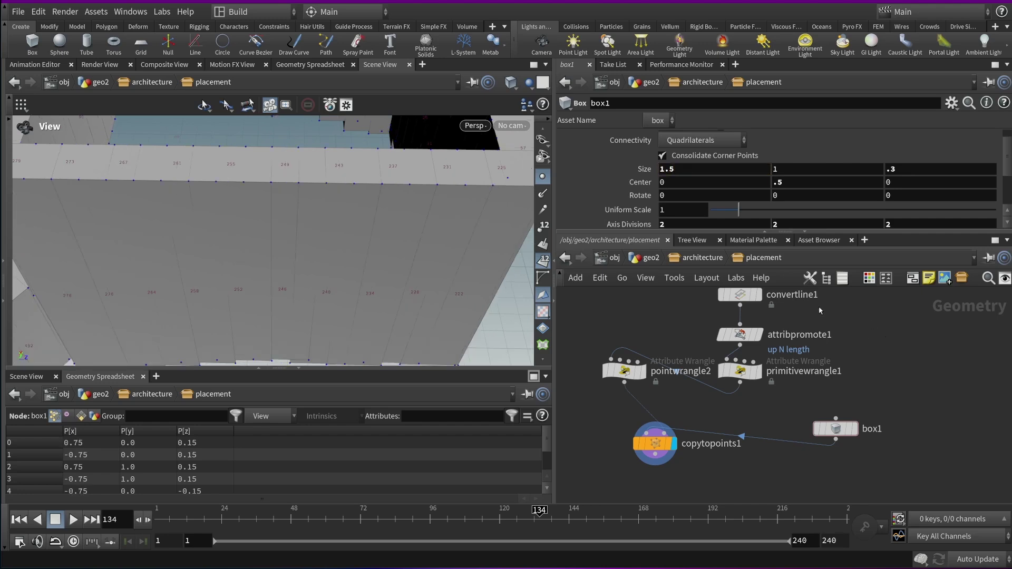
{"action": "left_click_drag", "start_coordinate": [316, 204], "coordinate": [314, 242]}
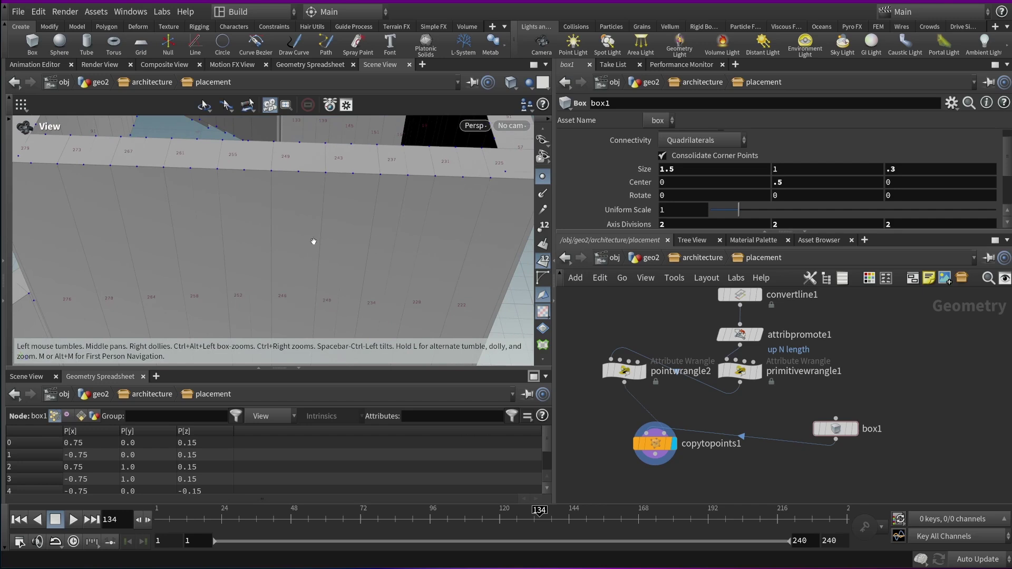
- In pointwrangle2, change the first scale component to f@rest_length/1.5 and inspect the whole building
{"action": "left_click", "coordinate": [626, 370]}
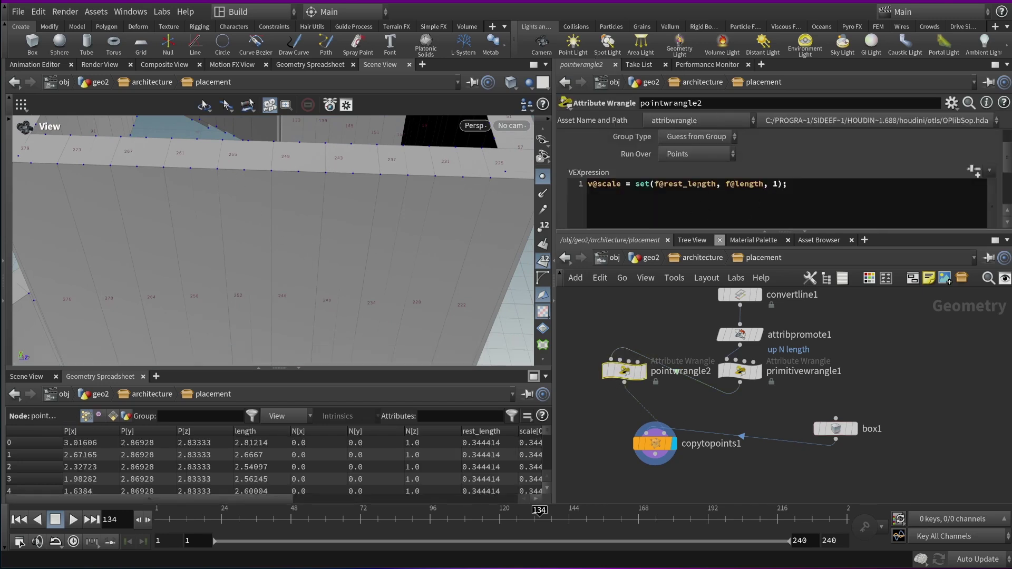
{"action": "left_click", "coordinate": [715, 184]}
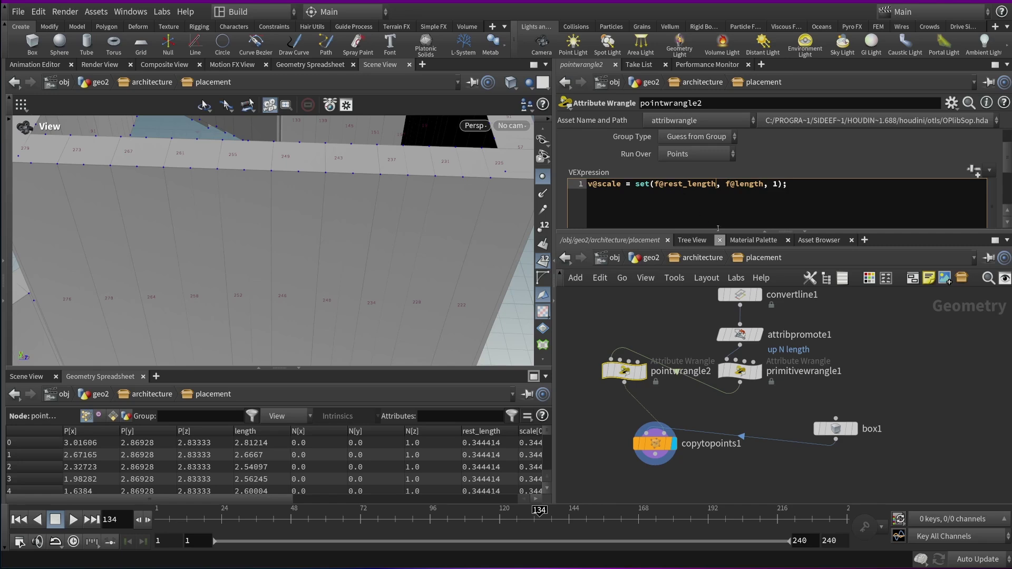
{"action": "type", "text": "/1.5"}
{"action": "scroll", "coordinate": [433, 174], "scroll_direction": "down", "scroll_amount": 8}
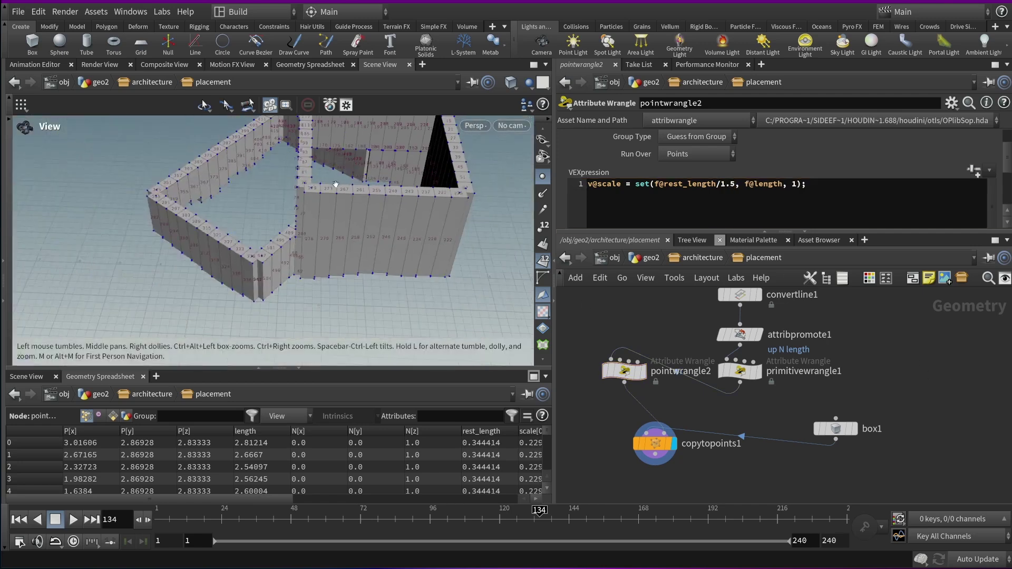
{"action": "left_click_drag", "start_coordinate": [433, 174], "coordinate": [295, 210]}
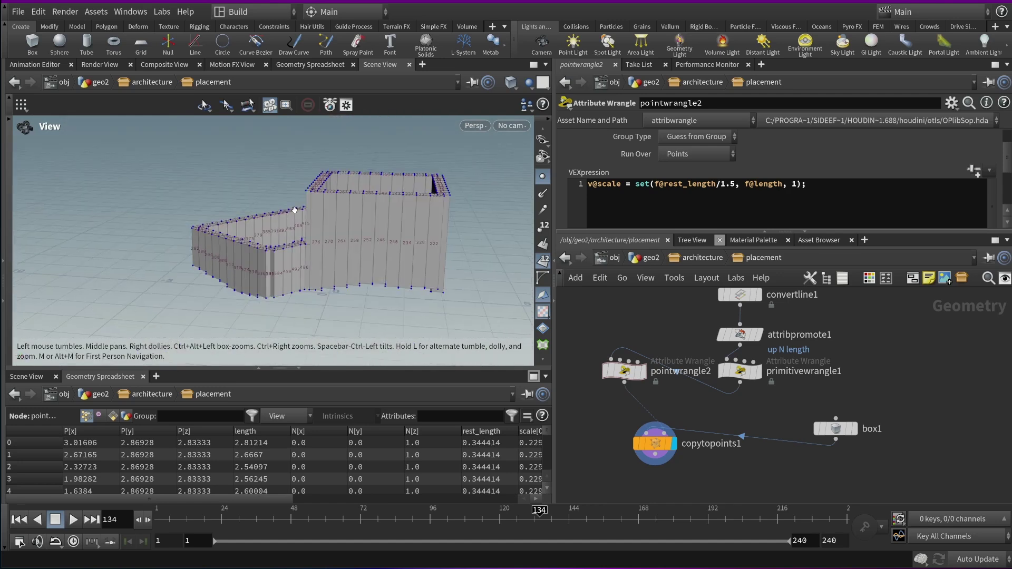
{"action": "left_click_drag", "start_coordinate": [365, 235], "coordinate": [327, 241]}
- Move the copytopoints1 node slightly lower in the network, away from pointwrangle2
{"action": "middle_click_drag", "start_coordinate": [754, 416], "coordinate": [852, 357]}
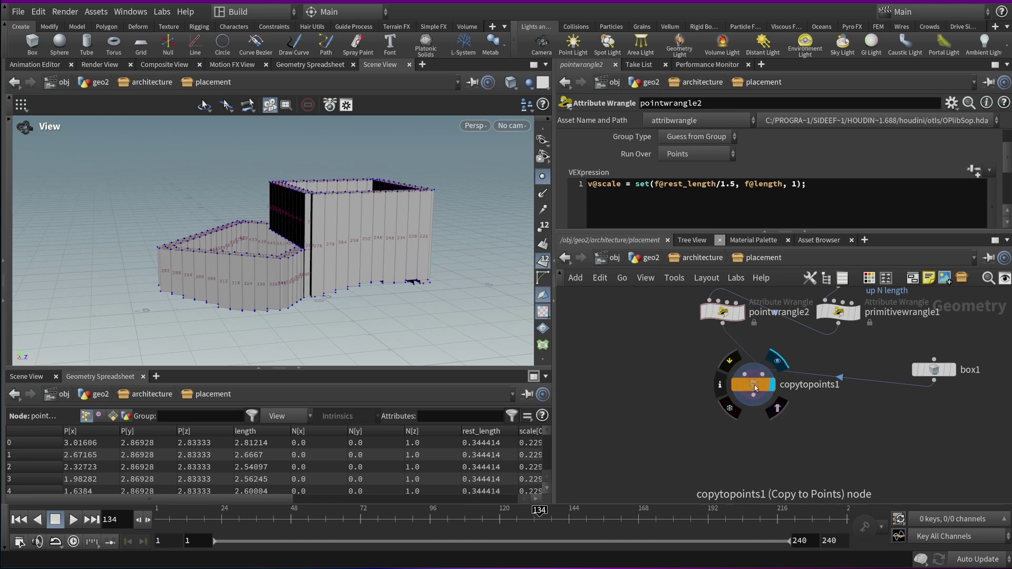
{"action": "left_click_drag", "start_coordinate": [753, 385], "coordinate": [754, 418]}
{"action": "left_click_drag", "start_coordinate": [298, 232], "coordinate": [311, 241]}
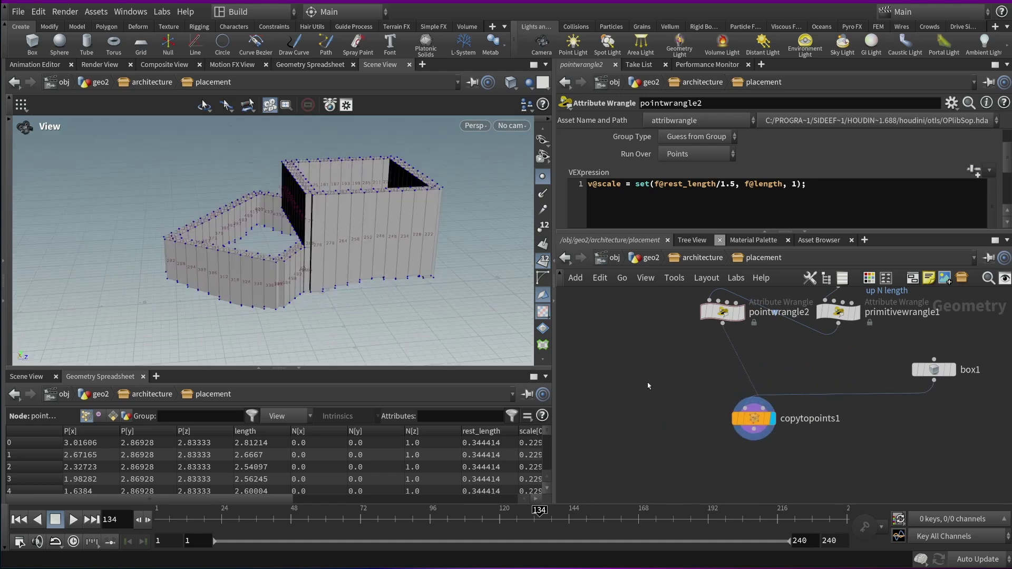
- Add a Point Wrangle below pointwrangle2, feed it from pointwrangle2's output and display the new node
{"action": "key", "text": "Tab"}
{"action": "type", "text": "poi"}
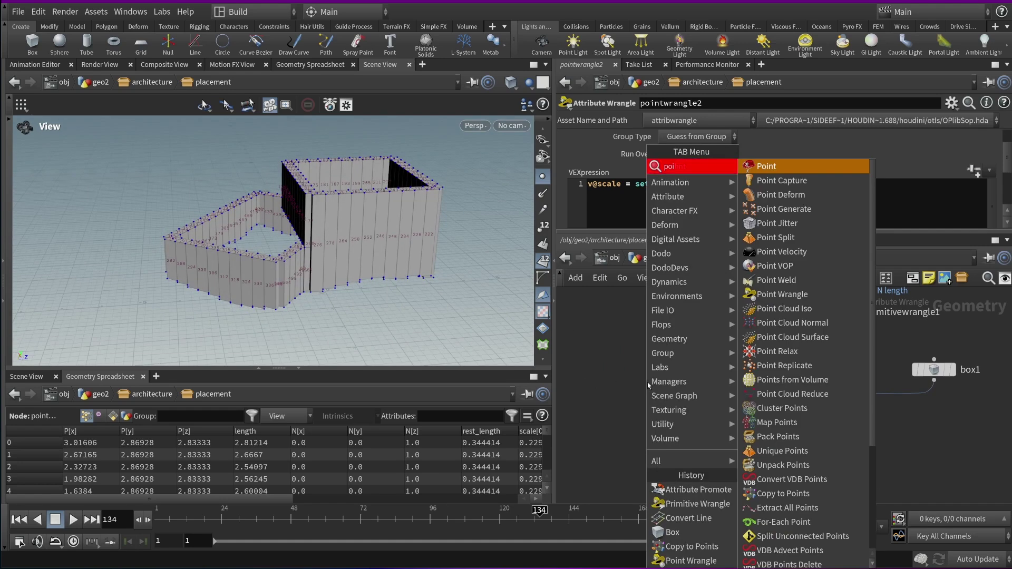
{"action": "type", "text": "ntwr"}
{"action": "key", "text": "Return"}
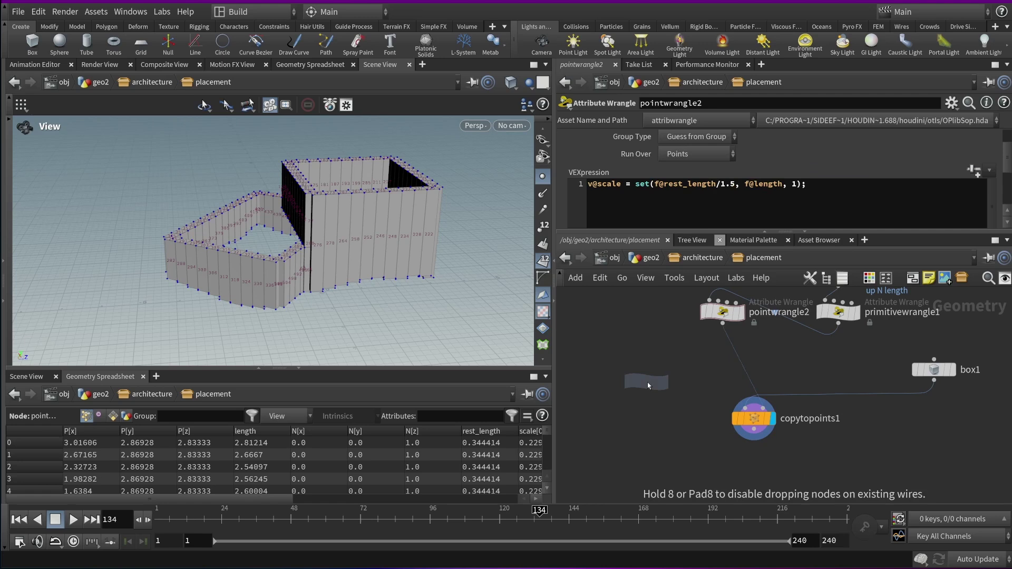
{"action": "left_click", "coordinate": [655, 387]}
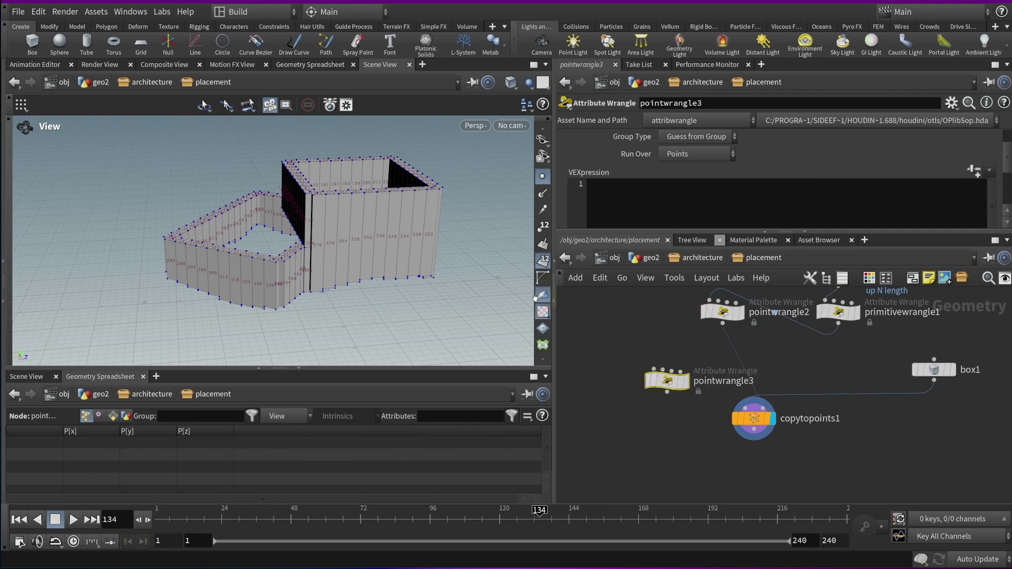
{"action": "left_click", "coordinate": [722, 323]}
{"action": "left_click", "coordinate": [676, 386]}
{"action": "left_click", "coordinate": [685, 380]}
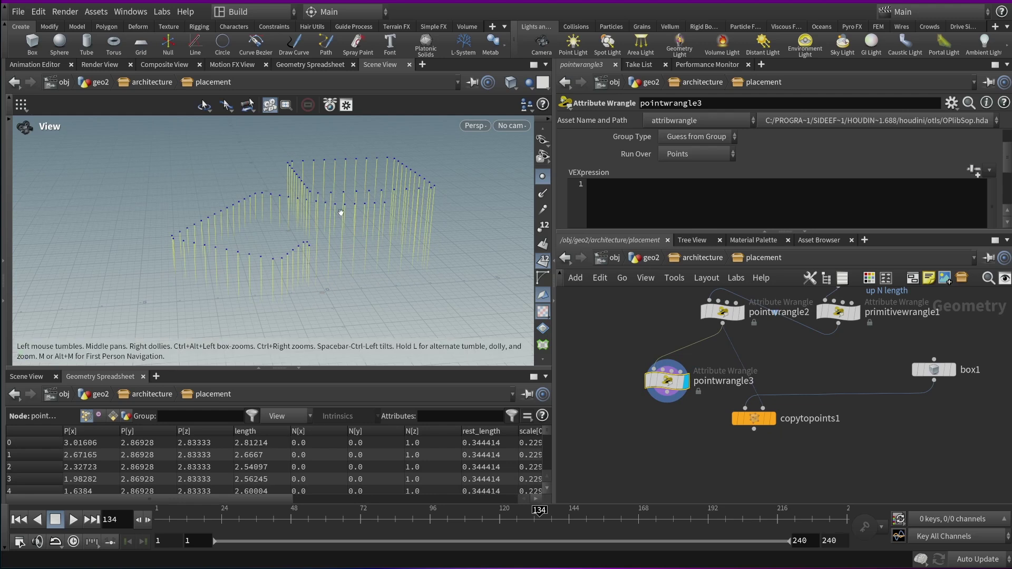
- In pointwrangle3, write v@P += v@up * chf("dist"); and create the Dist parameter from the code
{"action": "left_click", "coordinate": [647, 210]}
{"action": "type", "text": "v"}
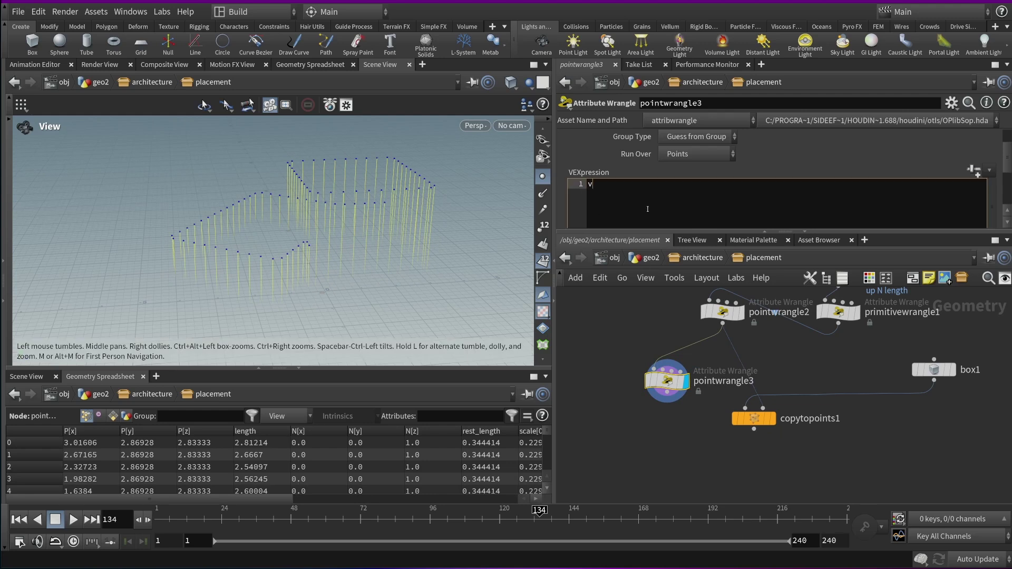
{"action": "type", "text": "@P +="}
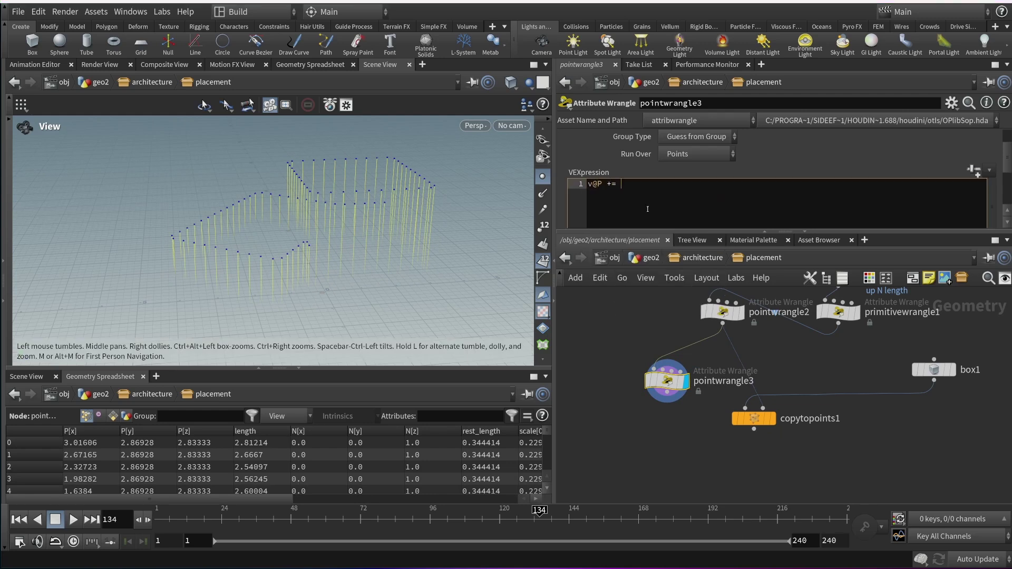
{"action": "type", "text": " v@"}
{"action": "key", "text": "Escape"}
{"action": "type", "text": "up * chf(\"dist\");"}
{"action": "left_click", "coordinate": [974, 170]}
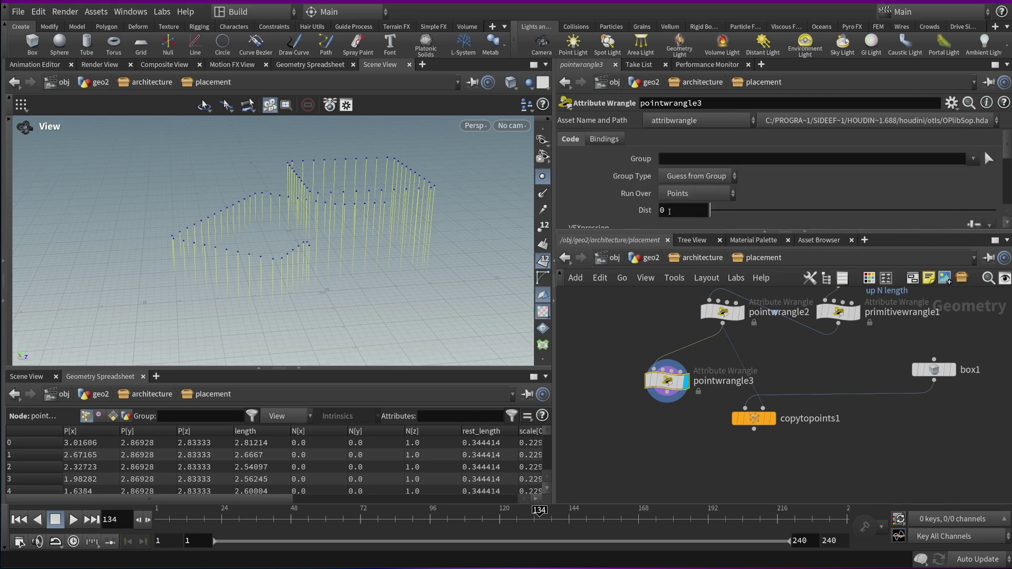
- Connect pointwrangle3 to the target points input of copytopoints1 and raise Dist to about 0.25
{"action": "scroll", "coordinate": [680, 216], "scroll_direction": "down", "scroll_amount": 2}
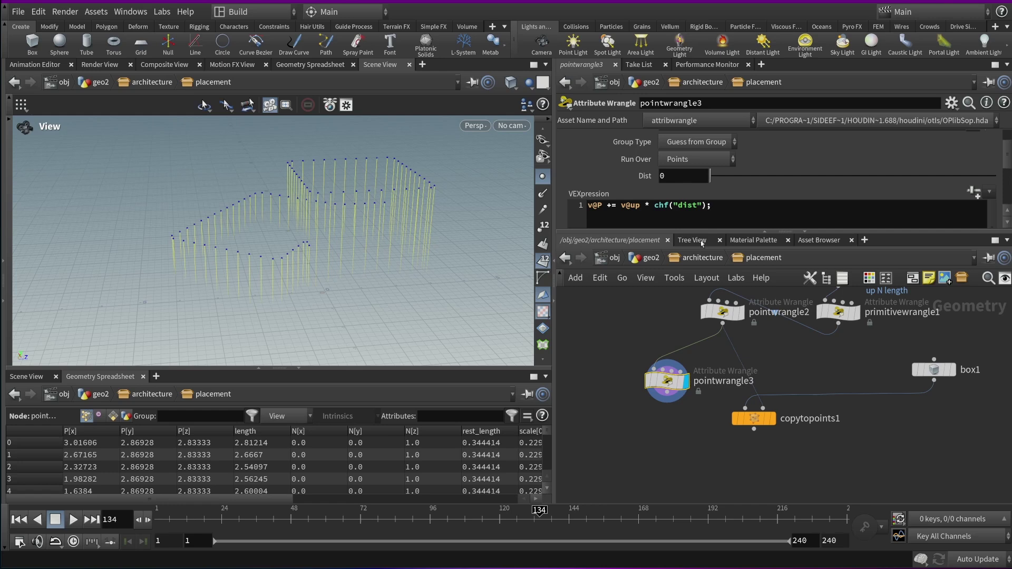
{"action": "mouse_move", "coordinate": [710, 175]}
{"action": "left_mouse_down"}
{"action": "mouse_move", "coordinate": [808, 177]}
{"action": "mouse_move", "coordinate": [710, 176]}
{"action": "left_mouse_up"}
{"action": "left_click", "coordinate": [667, 401]}
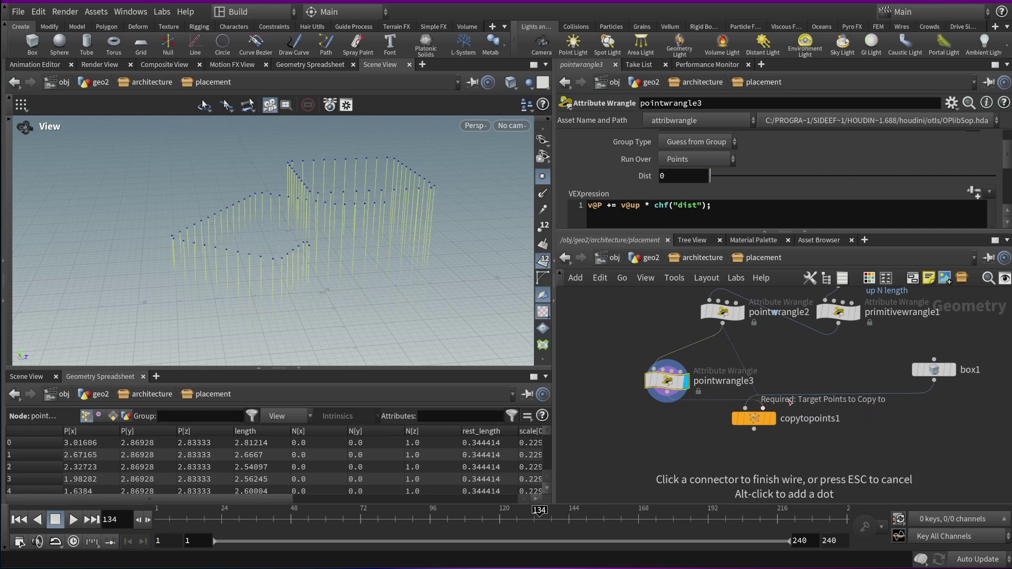
{"action": "left_click_drag", "start_coordinate": [711, 176], "coordinate": [635, 202]}
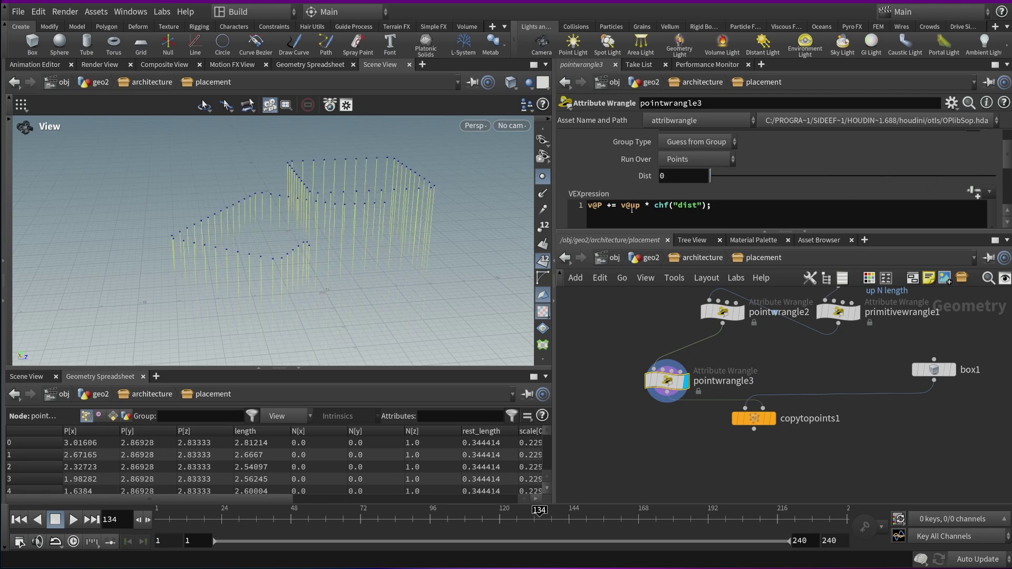
{"action": "left_click_drag", "start_coordinate": [711, 176], "coordinate": [782, 176]}
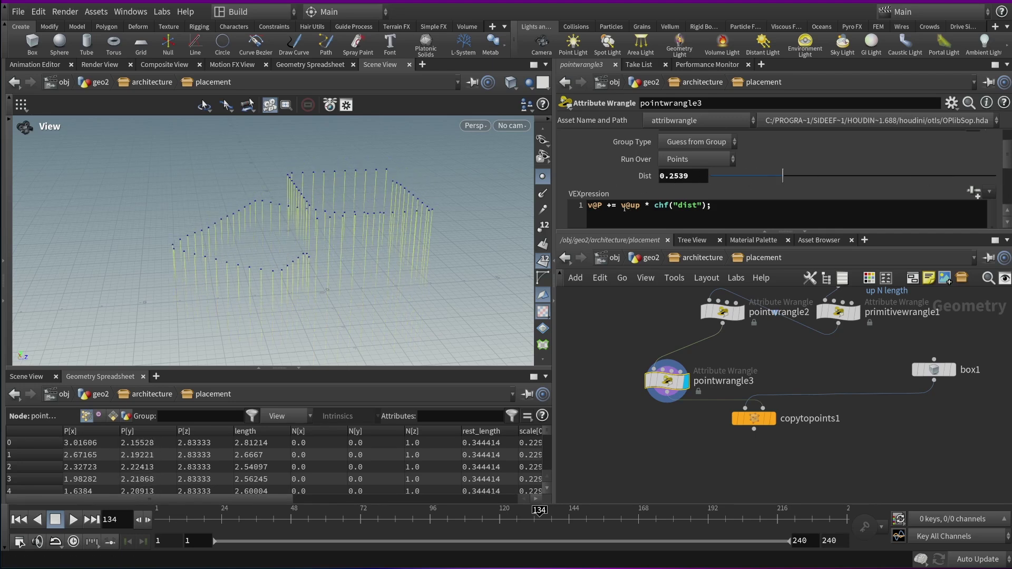
- Wrap v@up in normalize() so the pointwrangle3 expression reads v@P += normalize(v@up) * chf("dist");
{"action": "left_click", "coordinate": [624, 207]}
{"action": "type", "text": "norma"}
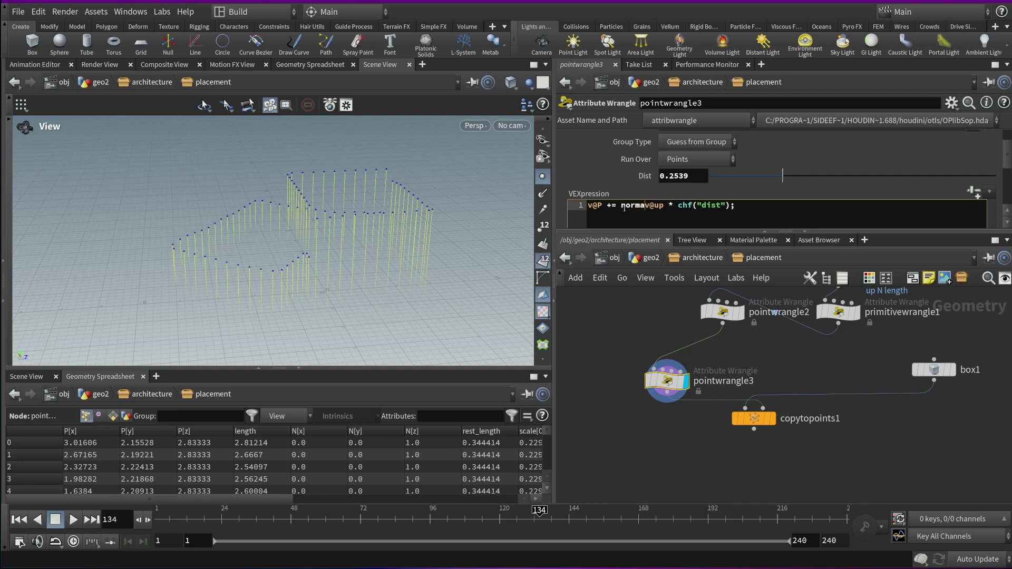
{"action": "type", "text": "lize("}
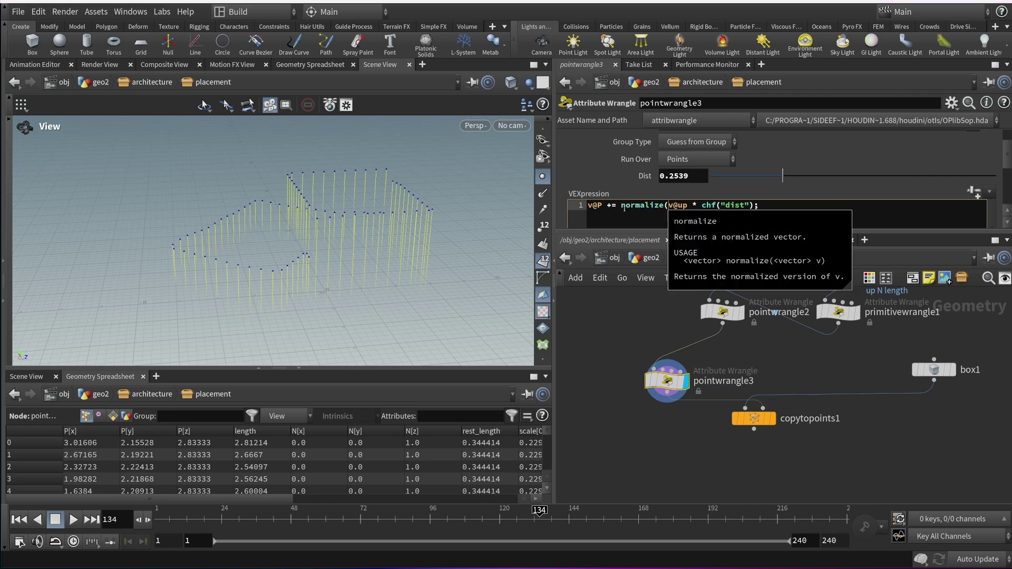
{"action": "key", "text": "End"}
{"action": "type", "text": ")"}
{"action": "type", "text": ")"}
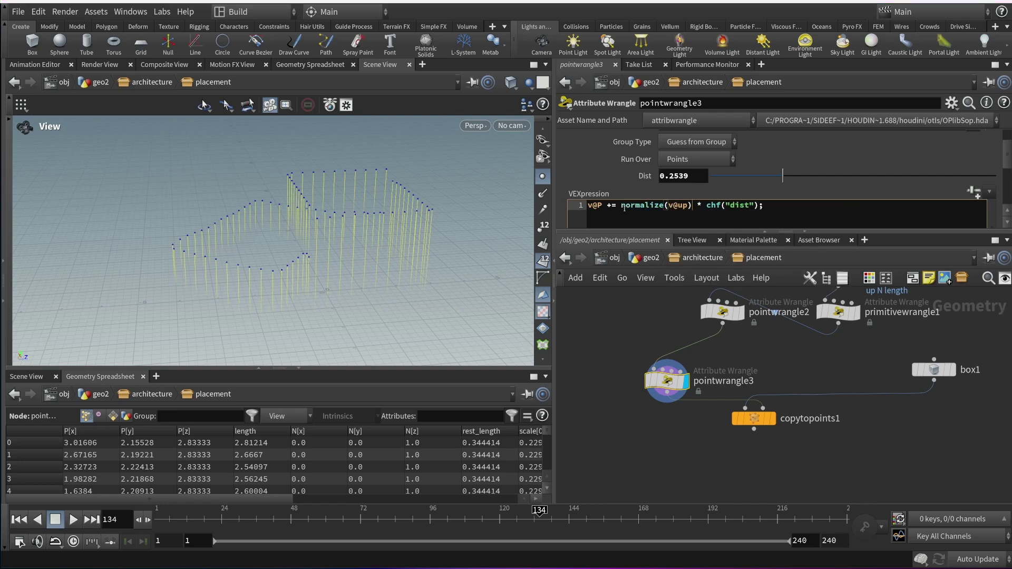
- Raise pointwrangle3's Dist to about 0.51 and inspect how the points are offset
{"action": "left_click_drag", "start_coordinate": [782, 175], "coordinate": [807, 175]}
{"action": "middle_click_drag", "start_coordinate": [665, 178], "coordinate": [757, 173]}
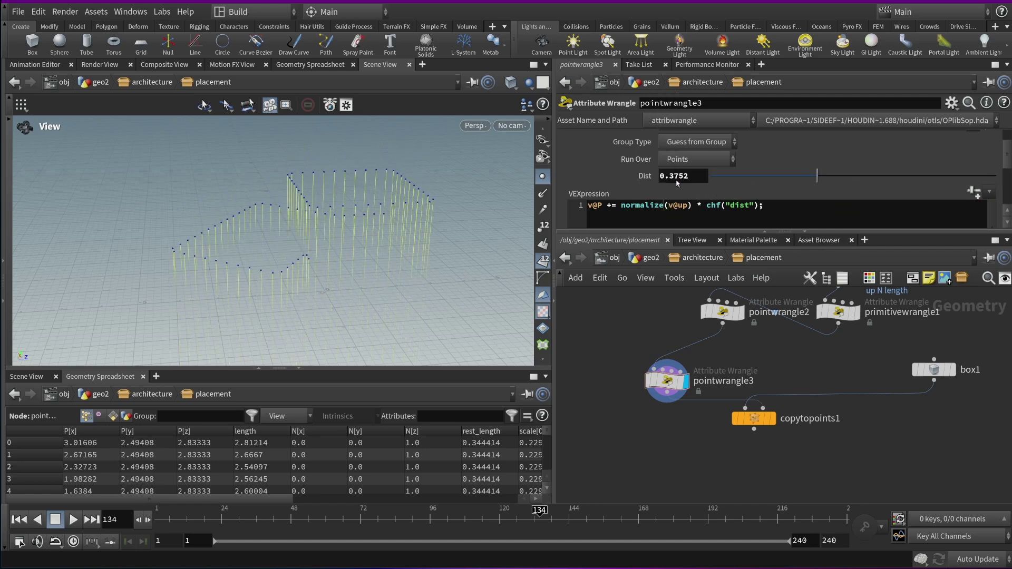
{"action": "left_click_drag", "start_coordinate": [756, 173], "coordinate": [857, 176]}
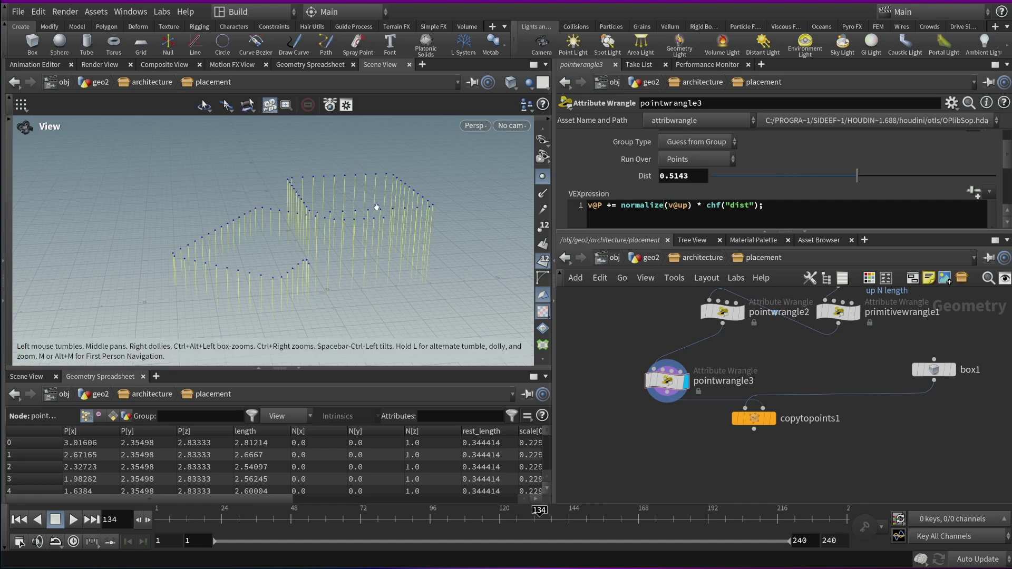
{"action": "left_click_drag", "start_coordinate": [377, 228], "coordinate": [366, 218]}
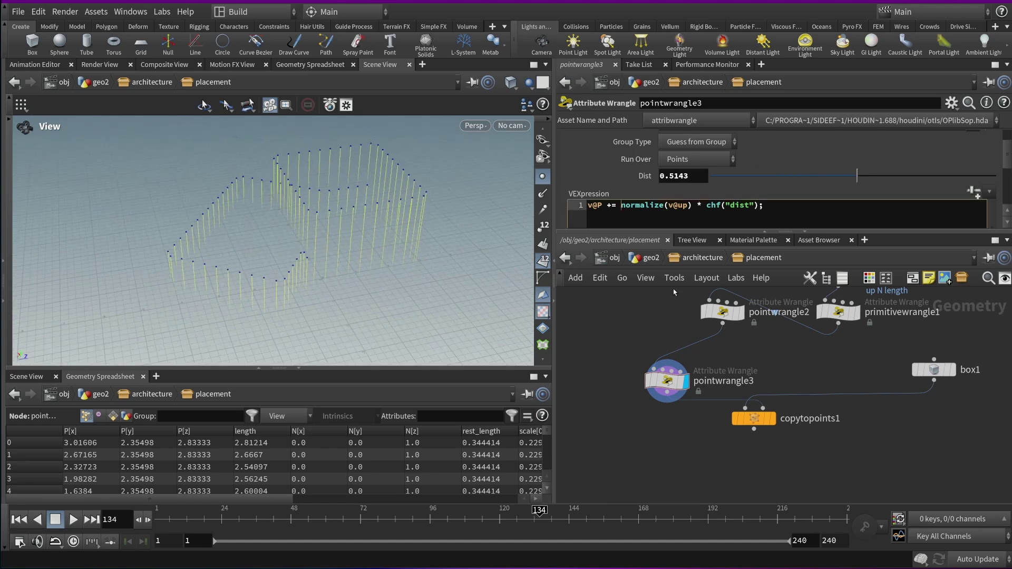
- Change the offset direction to cross(normalize(v@up), v@N), set Dist to about 0.39 and inspect the shifted points
{"action": "type", "text": "cross("}
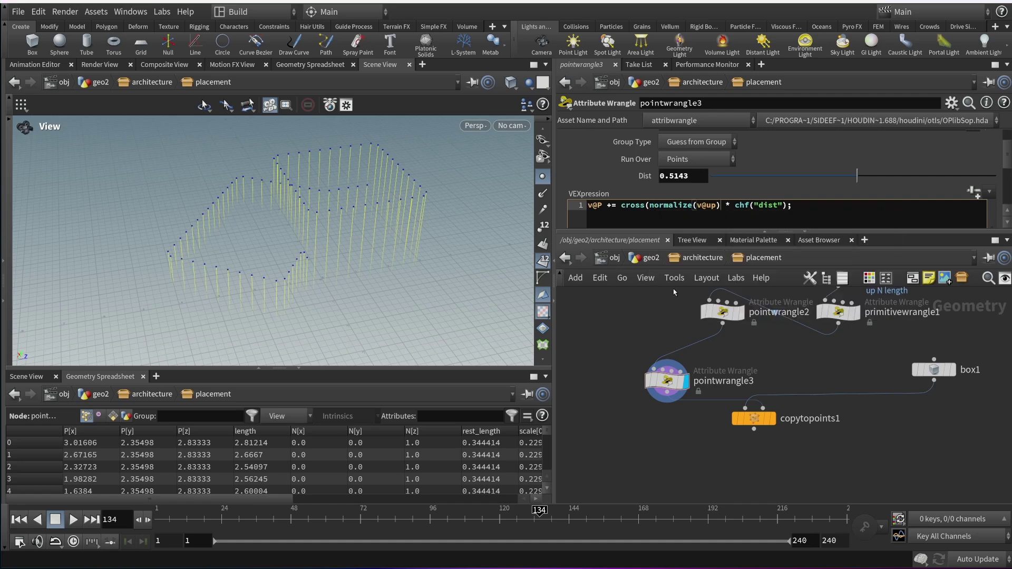
{"action": "type", "text": ", v@N)"}
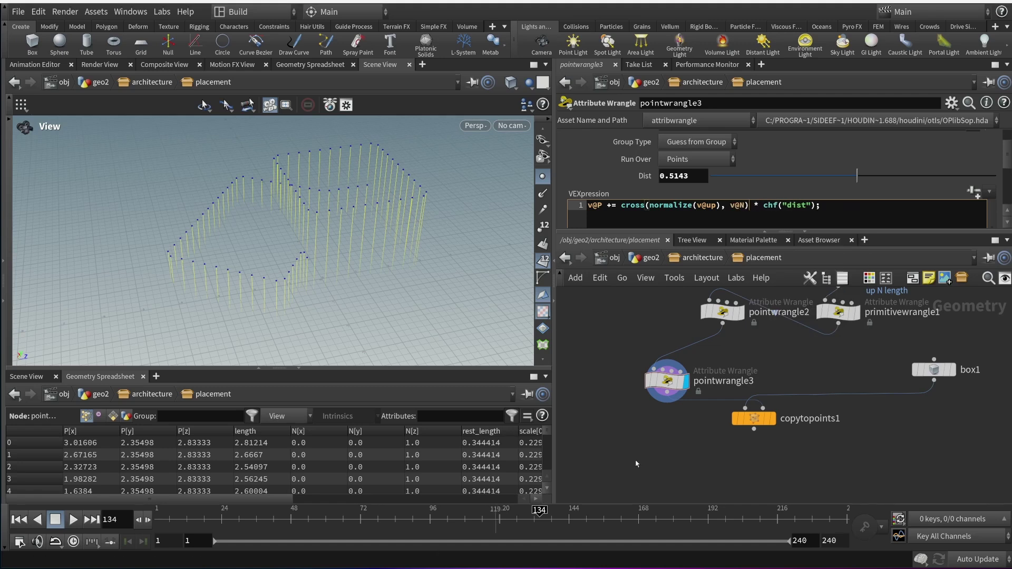
{"action": "left_click_drag", "start_coordinate": [859, 183], "coordinate": [823, 158]}
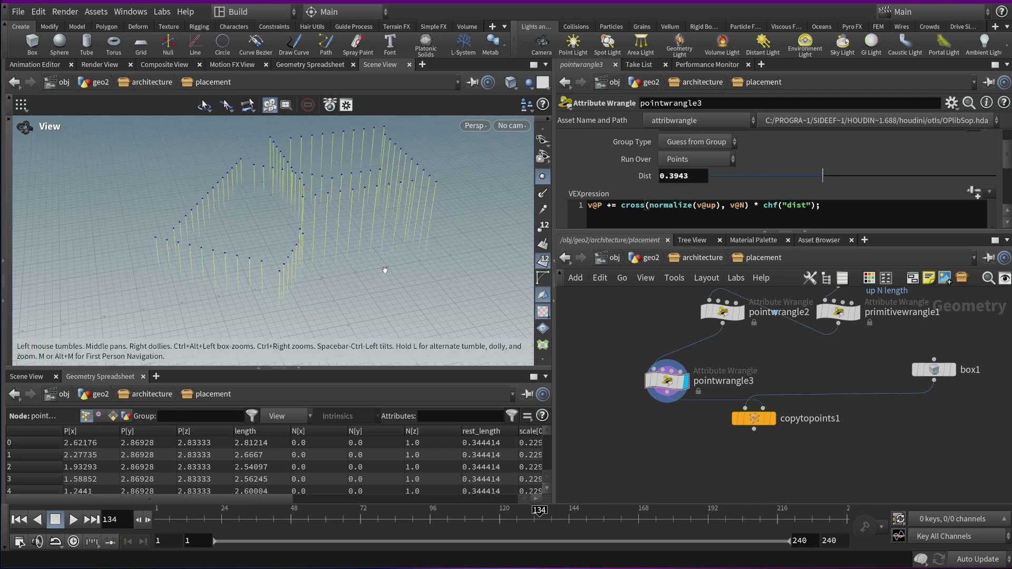
{"action": "left_click_drag", "start_coordinate": [273, 263], "coordinate": [268, 243]}
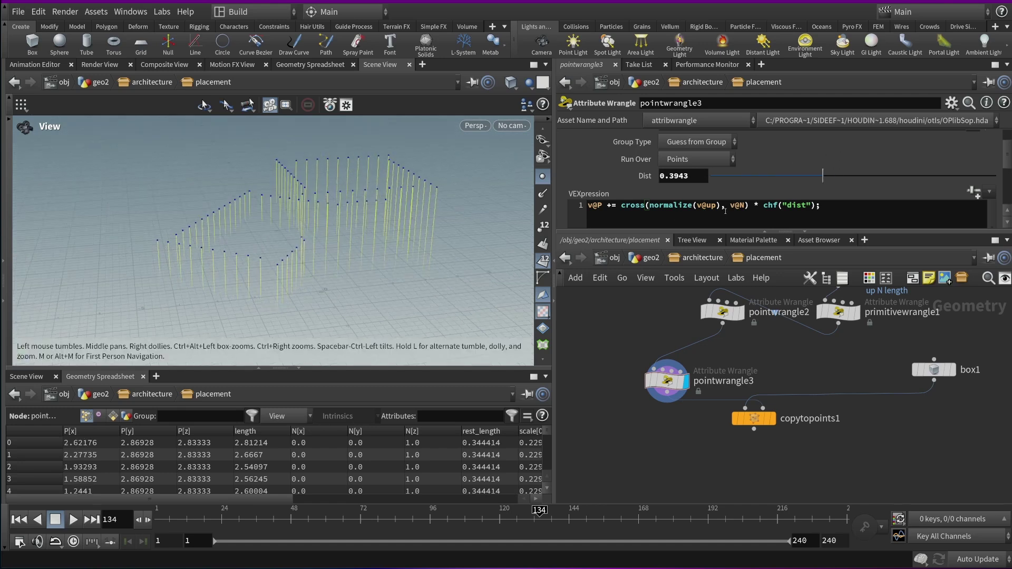
{"action": "left_click_drag", "start_coordinate": [356, 228], "coordinate": [332, 233]}
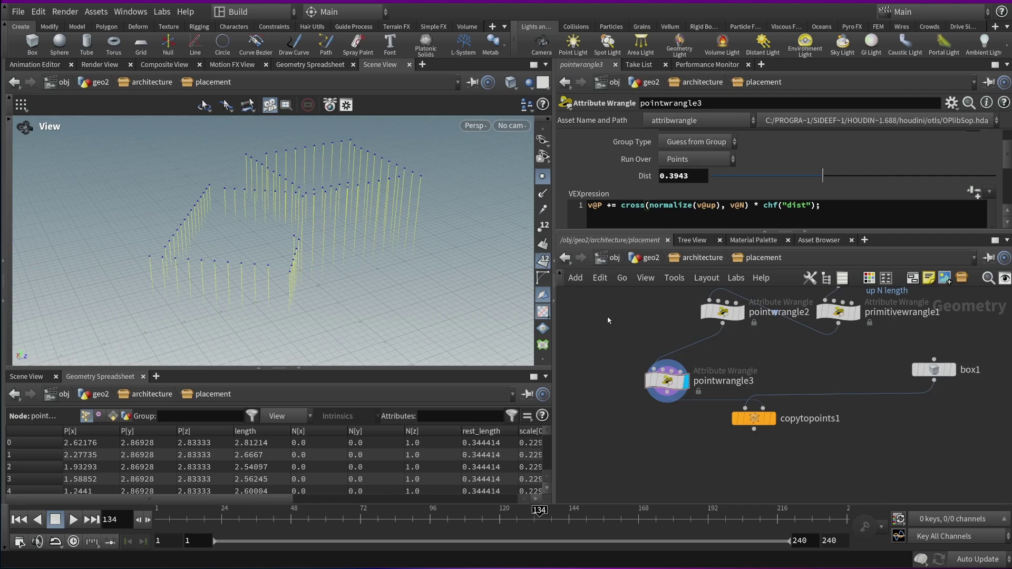
- Move copytopoints1 lower and add a Point VOP beneath pointwrangle3, wired to its output and displayed
{"action": "middle_click_drag", "start_coordinate": [574, 342], "coordinate": [602, 338]}
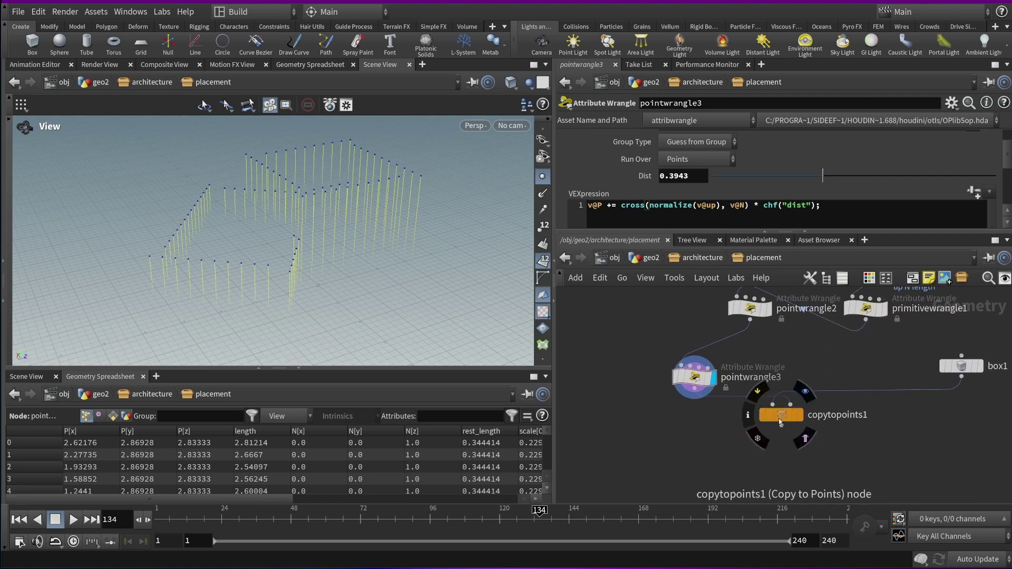
{"action": "left_click_drag", "start_coordinate": [779, 418], "coordinate": [803, 462]}
{"action": "key", "text": "Tab"}
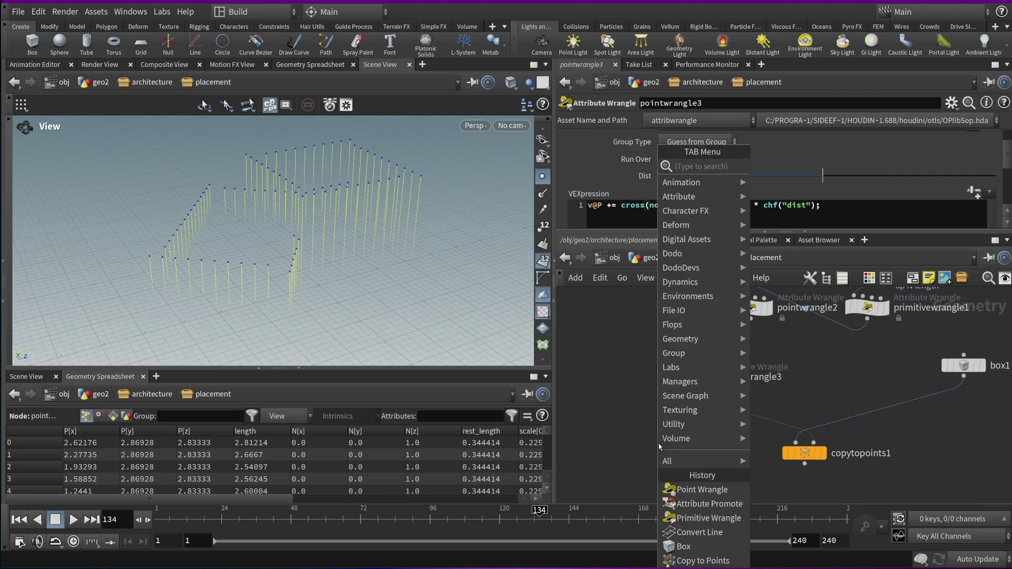
{"action": "type", "text": "point"}
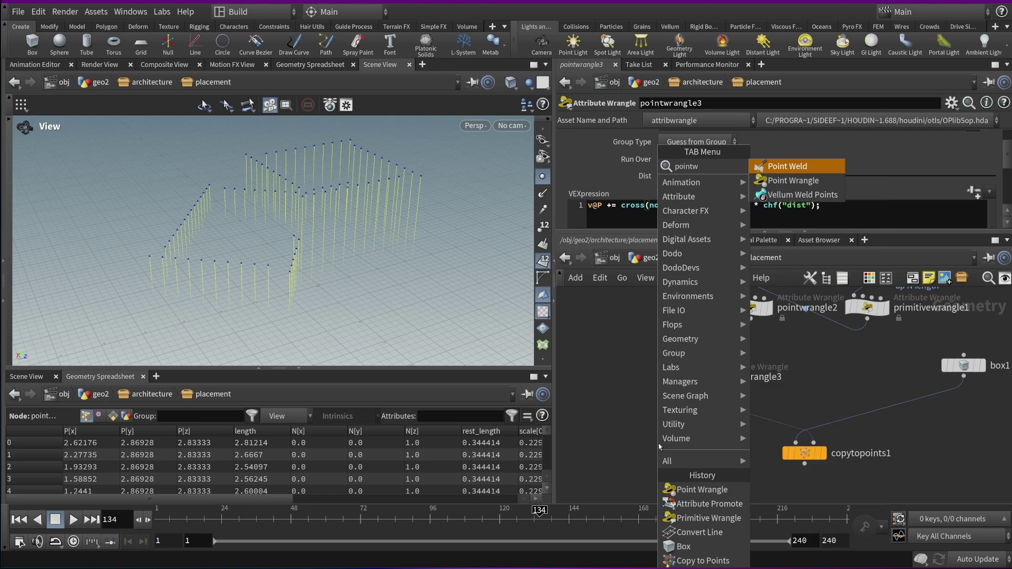
{"action": "type", "text": " vo"}
{"action": "key", "text": "Return"}
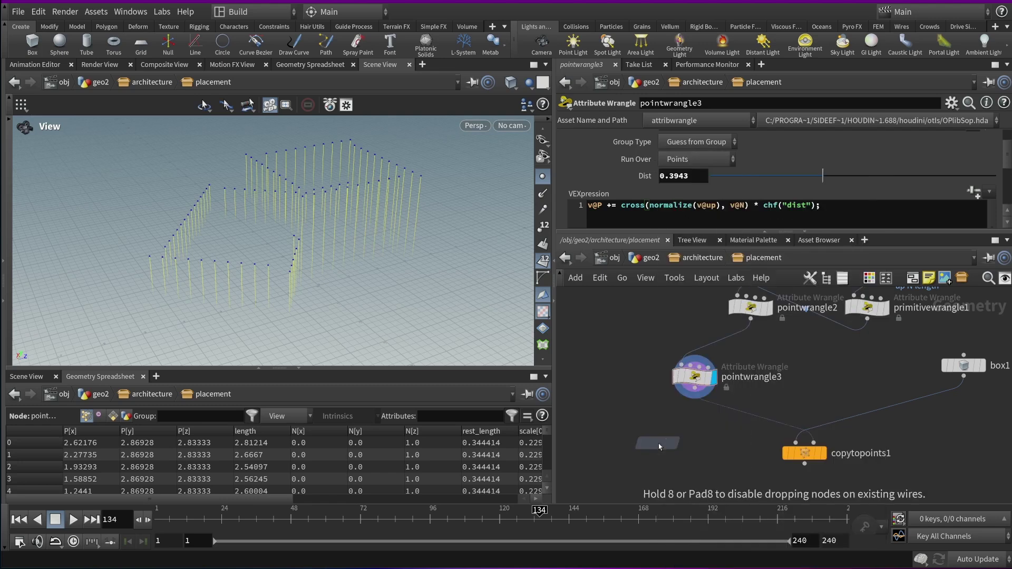
{"action": "left_click", "coordinate": [651, 424]}
{"action": "left_click", "coordinate": [702, 388]}
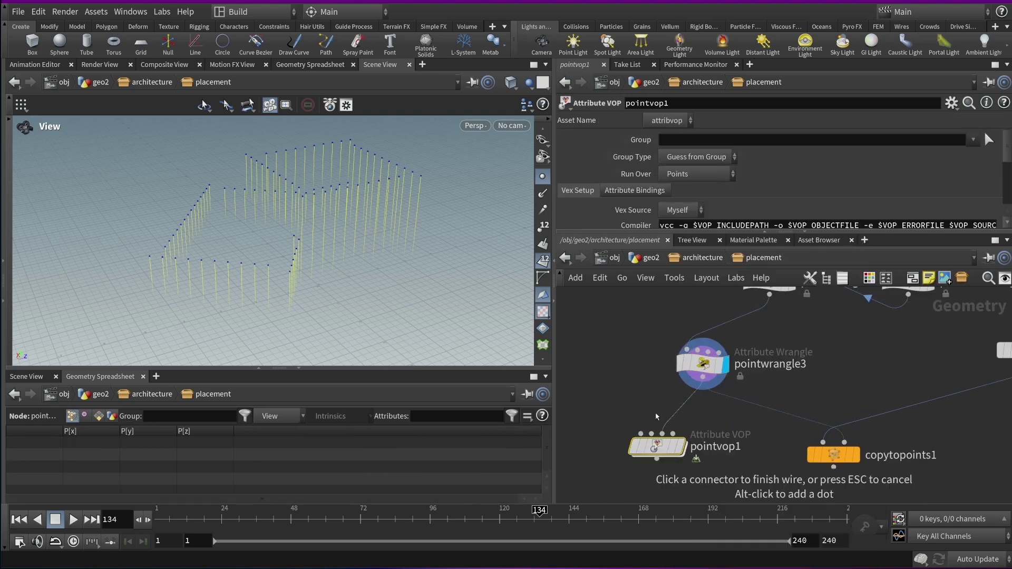
{"action": "left_click", "coordinate": [642, 434]}
{"action": "left_click_drag", "start_coordinate": [647, 433], "coordinate": [686, 423]}
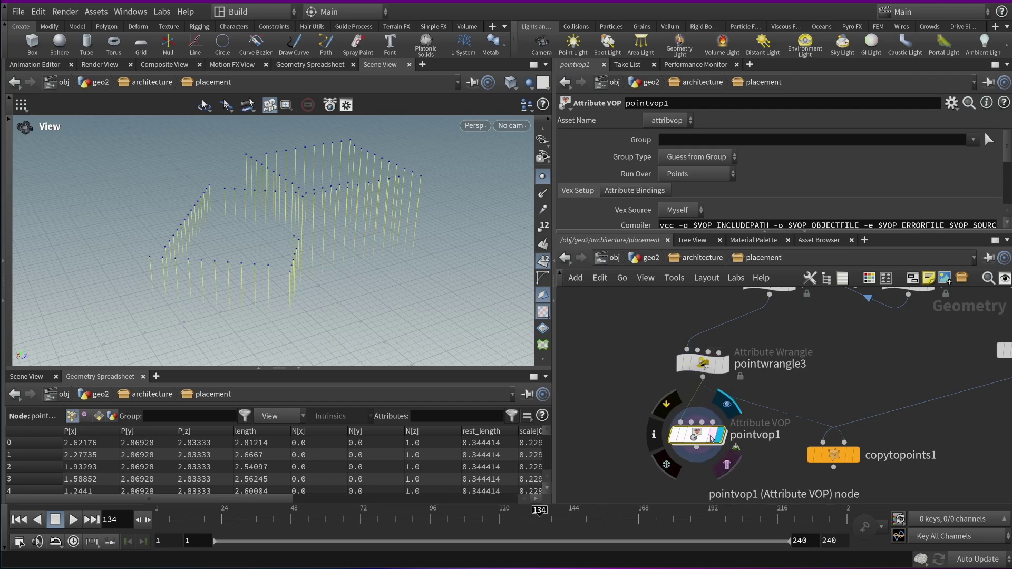
- Inside pointvop1, add an Anti-Aliased Flow Noise node and connect the global P to its pos input
{"action": "double_click", "coordinate": [709, 440]}
{"action": "key", "text": "Tab"}
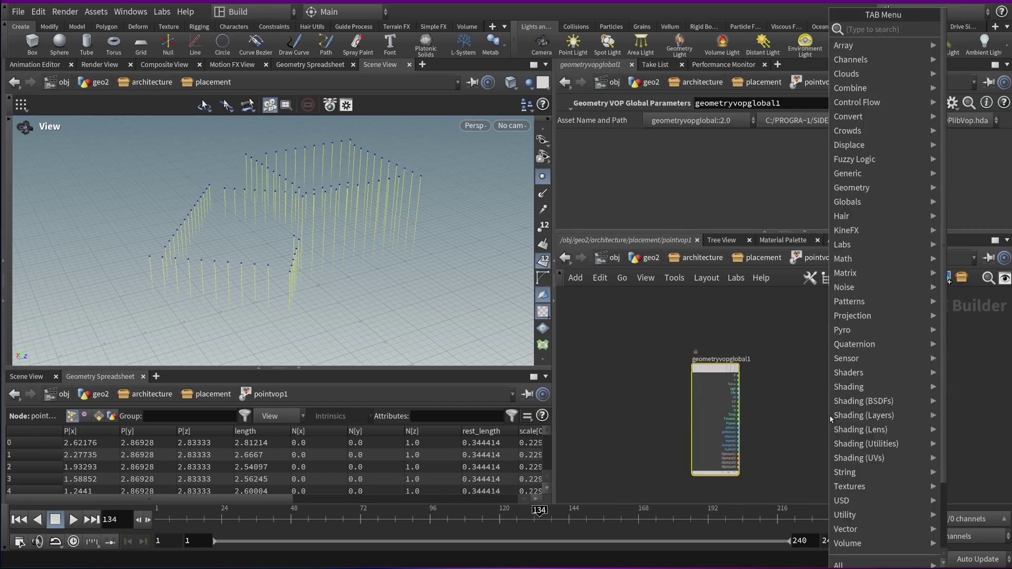
{"action": "type", "text": "pointv"}
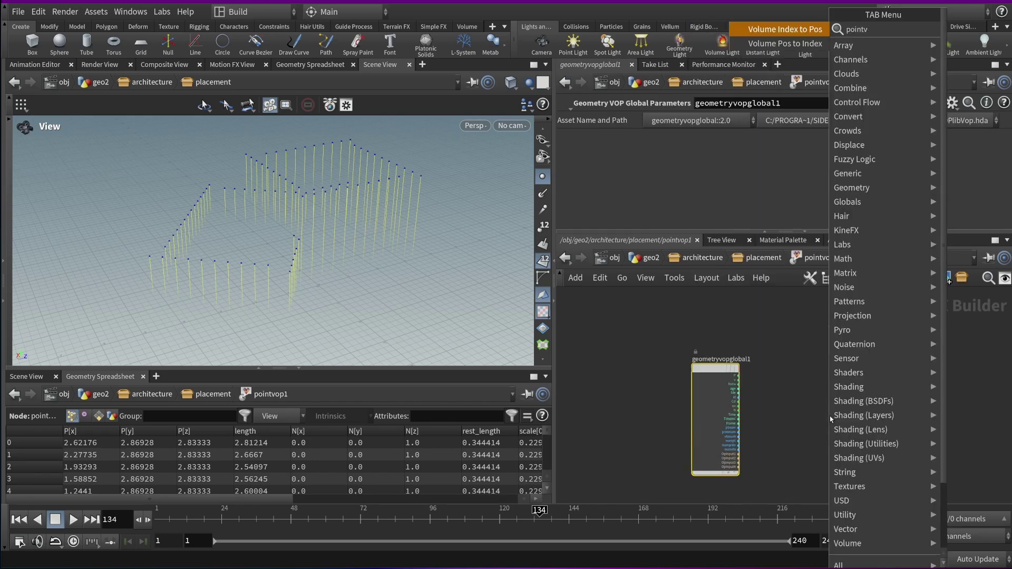
{"action": "key", "text": "BackSpace"}
{"action": "key", "text": "BackSpace"}
{"action": "key", "text": "BackSpace"}
{"action": "key", "text": "BackSpace"}
{"action": "key", "text": "BackSpace"}
{"action": "type", "text": "a"}
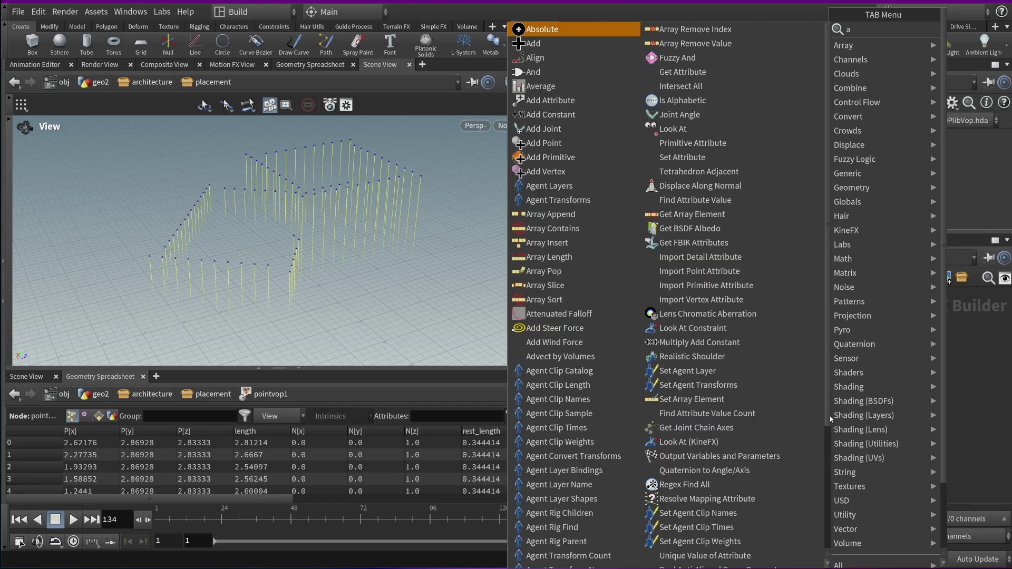
{"action": "type", "text": "a"}
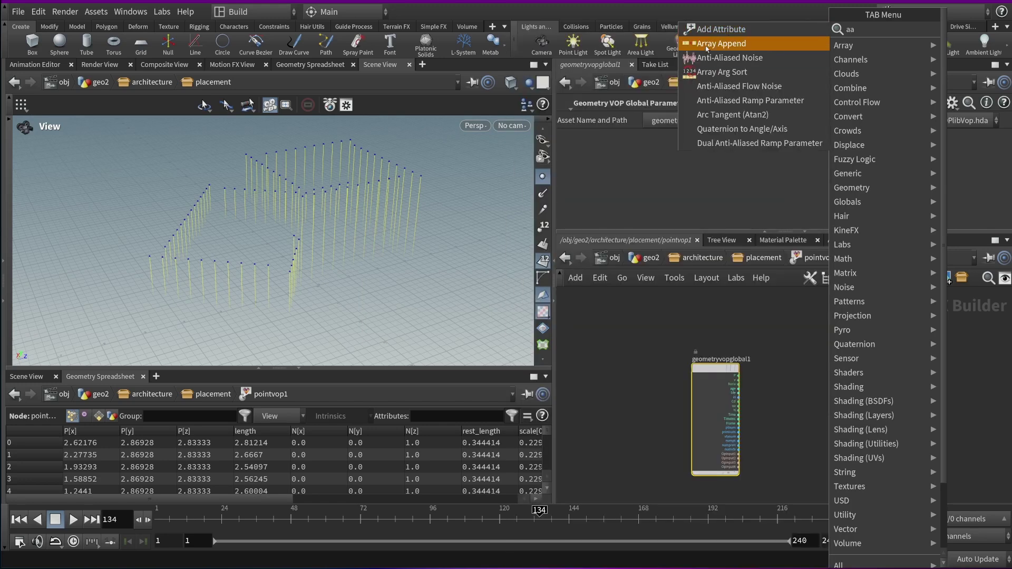
{"action": "left_click", "coordinate": [739, 86]}
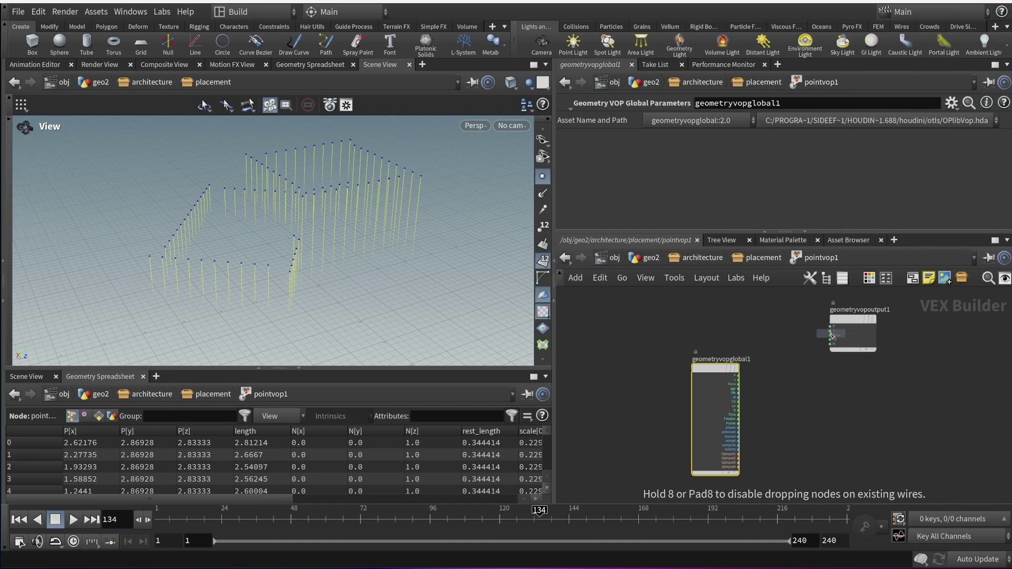
{"action": "left_click", "coordinate": [820, 369]}
{"action": "left_click_drag", "start_coordinate": [686, 364], "coordinate": [797, 384]}
- Set the flow noise signature to 3D Input, 3D Noise and move the node closer to geometryvopglobal1
{"action": "left_click", "coordinate": [683, 140]}
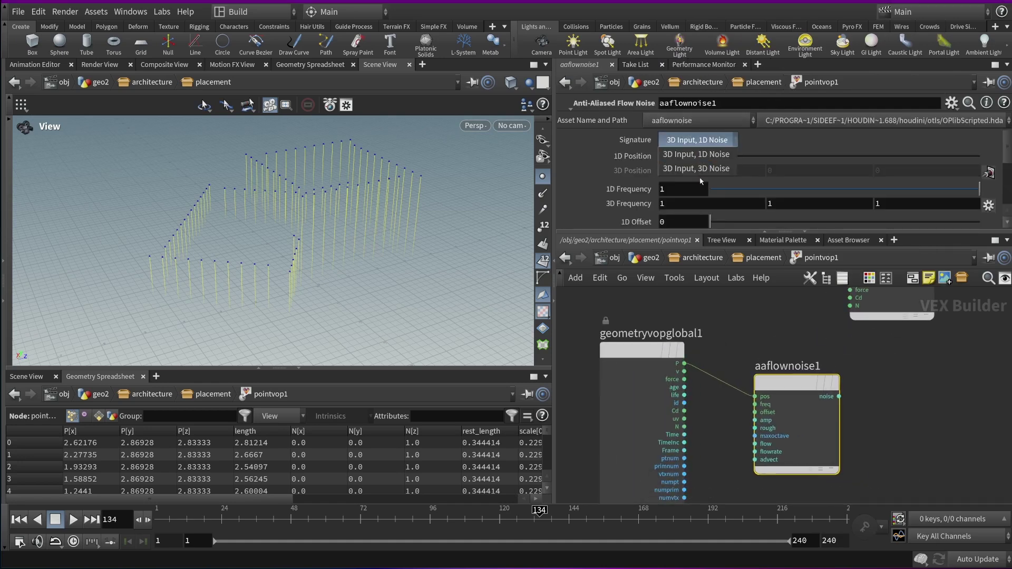
{"action": "left_click", "coordinate": [696, 153]}
{"action": "left_click_drag", "start_coordinate": [831, 380], "coordinate": [803, 406]}
- Add a Normalize node beside aaflownoise1 and connect the noise output to its vec input
{"action": "key", "text": "Tab"}
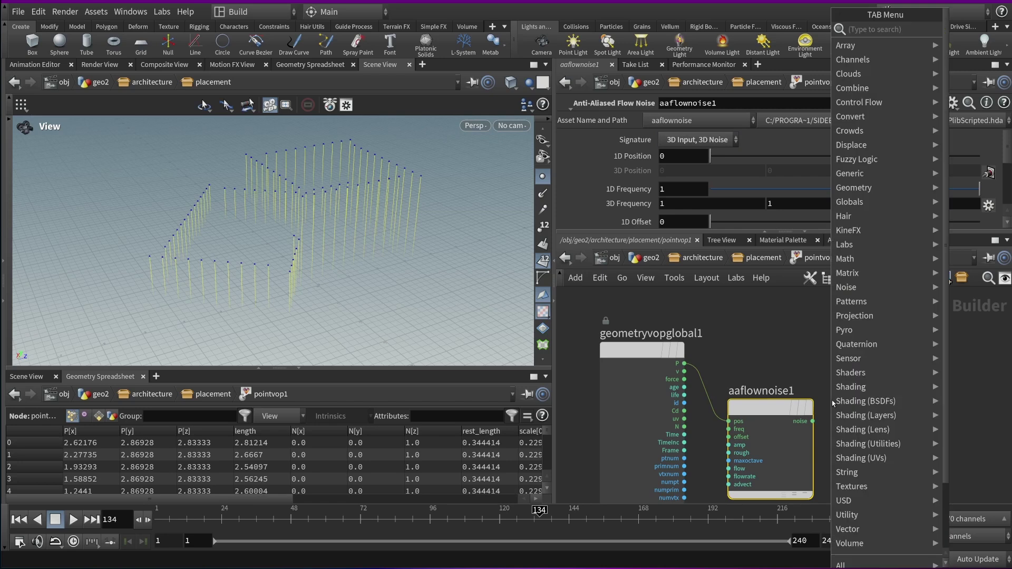
{"action": "type", "text": "nor"}
{"action": "key", "text": "Return"}
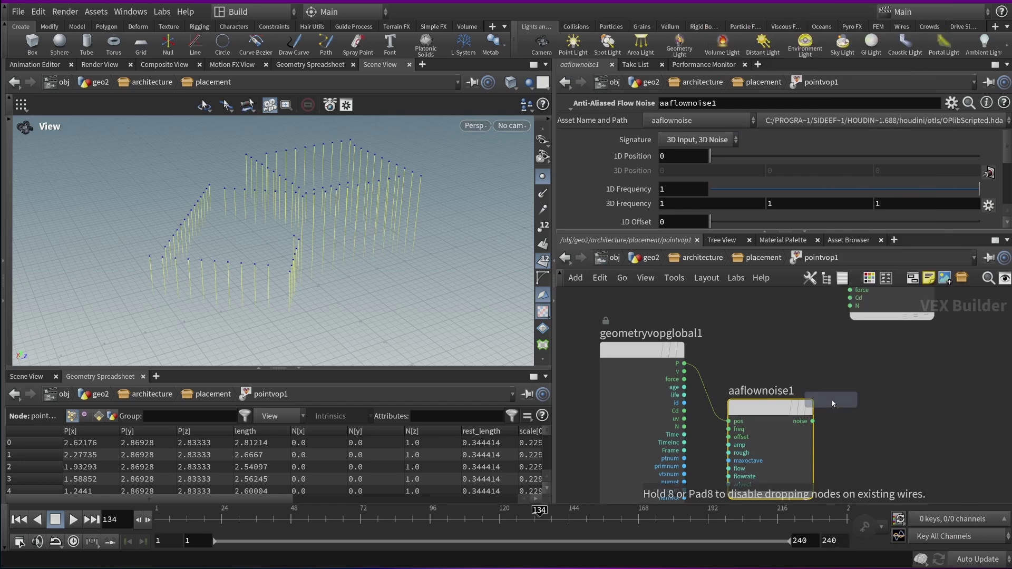
{"action": "left_click", "coordinate": [912, 397]}
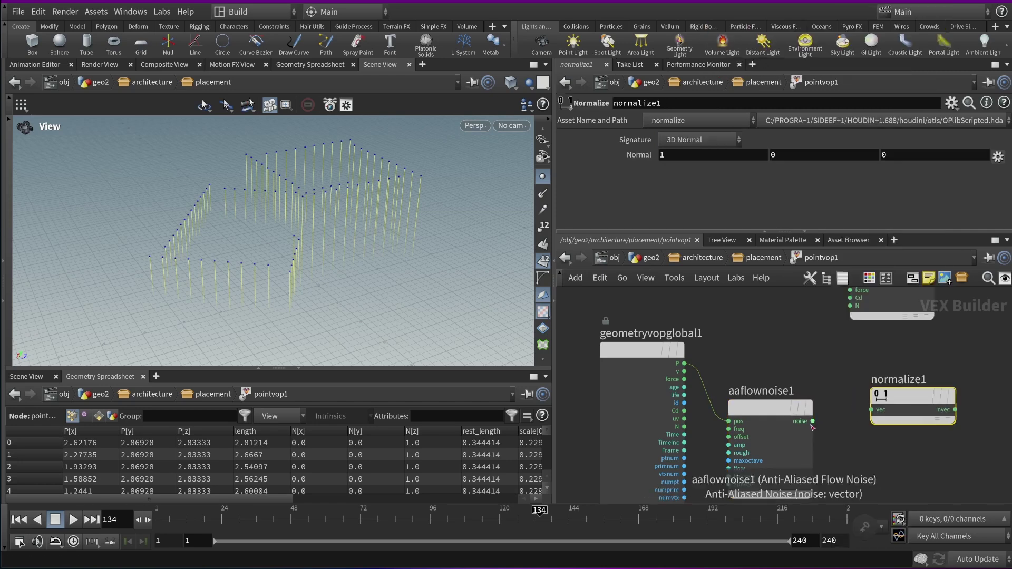
{"action": "left_click", "coordinate": [813, 422]}
{"action": "left_click", "coordinate": [872, 410]}
{"action": "left_click_drag", "start_coordinate": [786, 415], "coordinate": [783, 403]}
- Add a Bind node below normalize1, name its parameter up and set its type to Vector (vector)
{"action": "middle_click_drag", "start_coordinate": [783, 404], "coordinate": [609, 309]}
{"action": "key", "text": "Tab"}
{"action": "type", "text": "bind"}
{"action": "key", "text": "Return"}
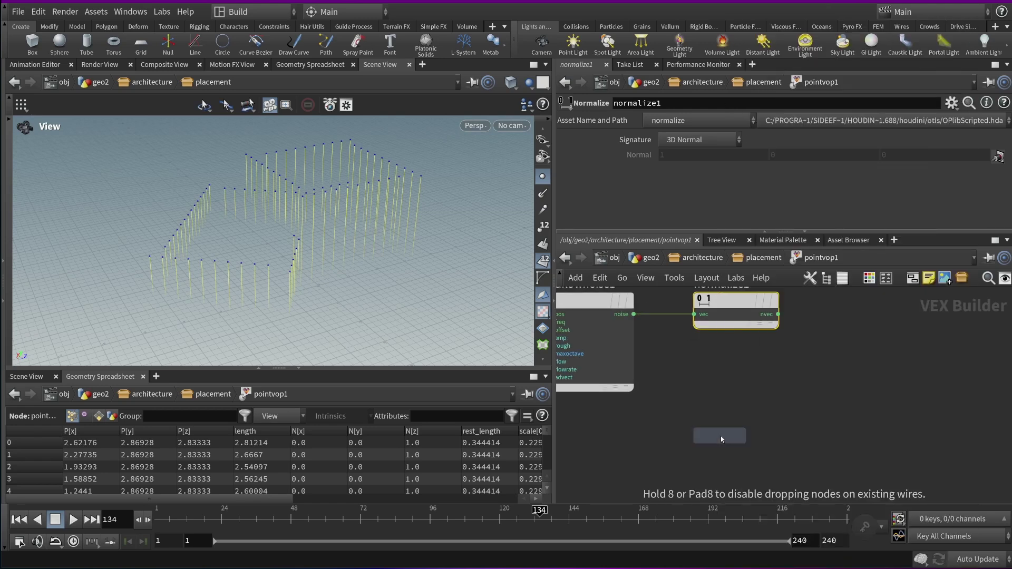
{"action": "left_click", "coordinate": [720, 448]}
{"action": "double_click", "coordinate": [688, 140]}
{"action": "type", "text": "up"}
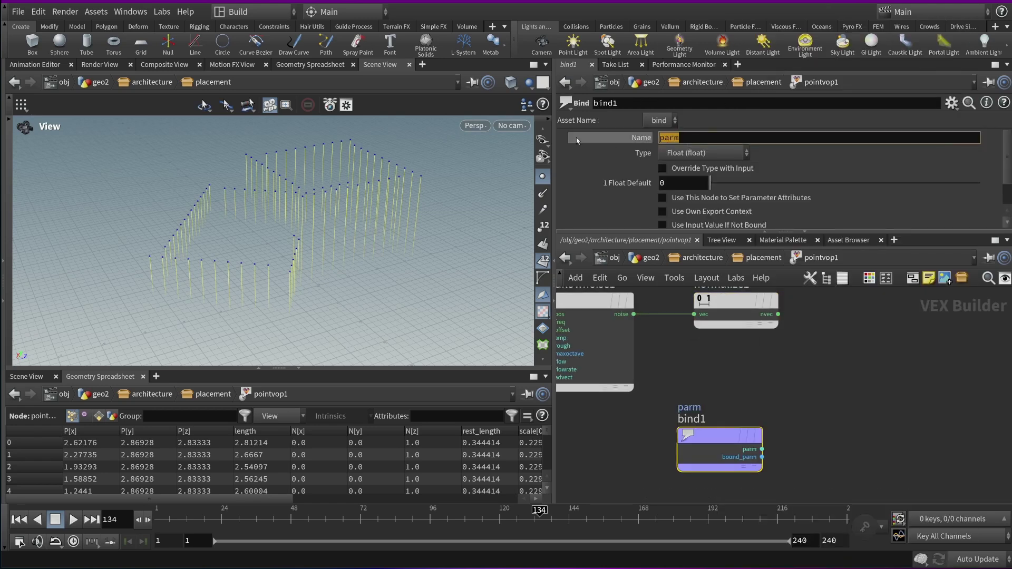
{"action": "key", "text": "Return"}
{"action": "left_click", "coordinate": [703, 153]}
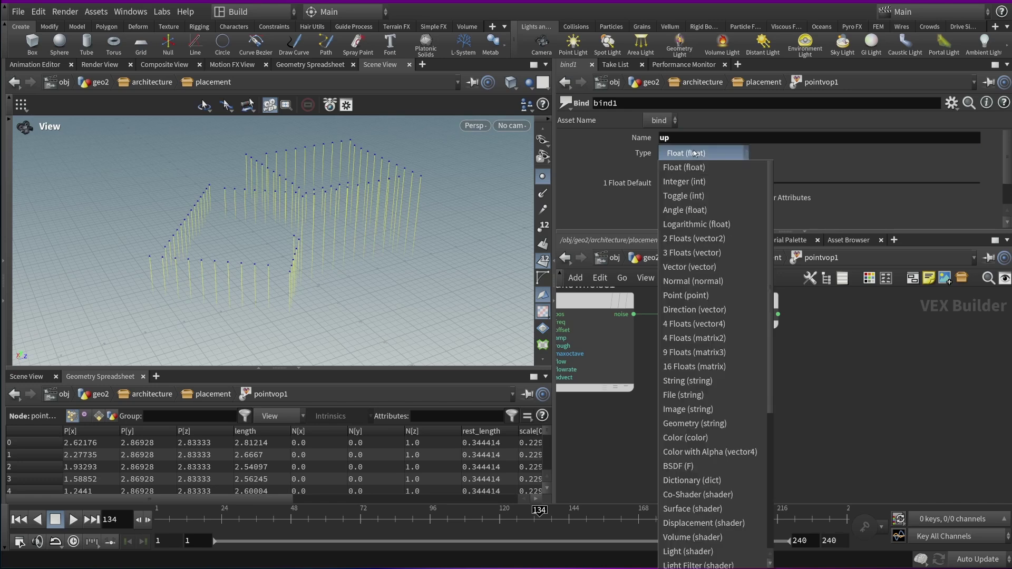
{"action": "left_click", "coordinate": [722, 273]}
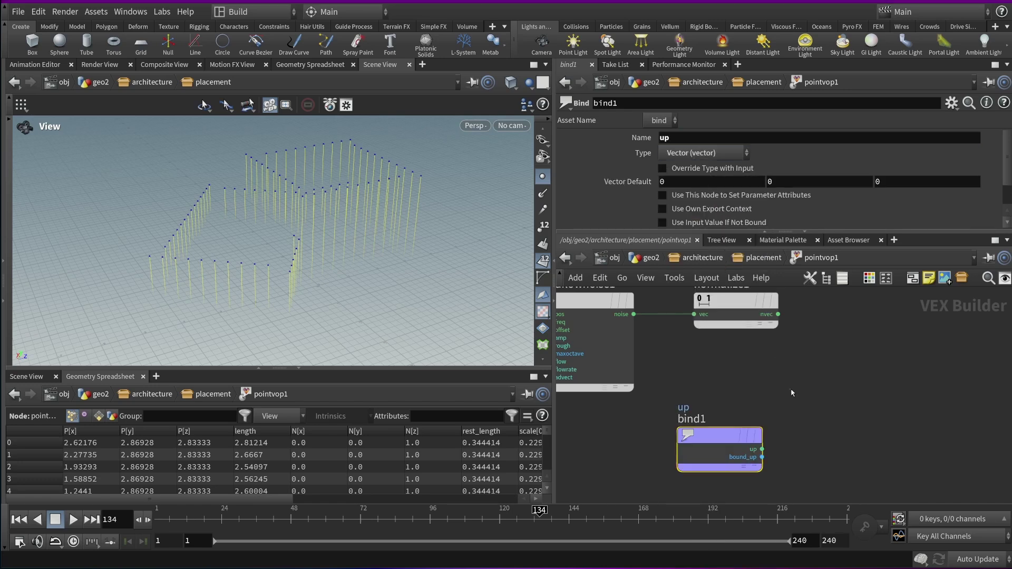
- Add a Mix node, feeding the normalized noise into input1 and the bound up vector into input2
{"action": "scroll", "coordinate": [790, 388], "scroll_direction": "down", "scroll_amount": 3}
{"action": "key", "text": "Tab"}
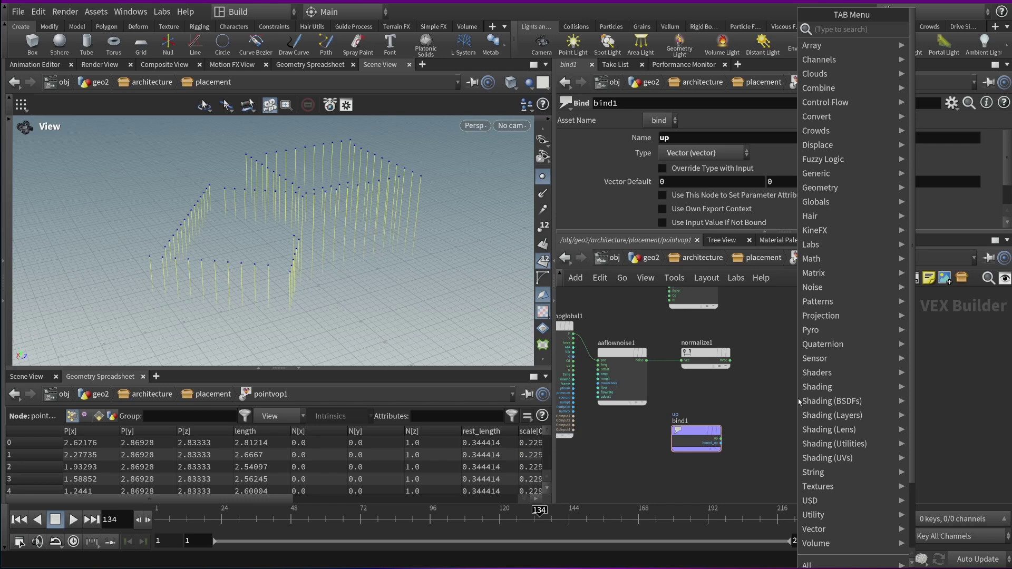
{"action": "left_click", "coordinate": [943, 42]}
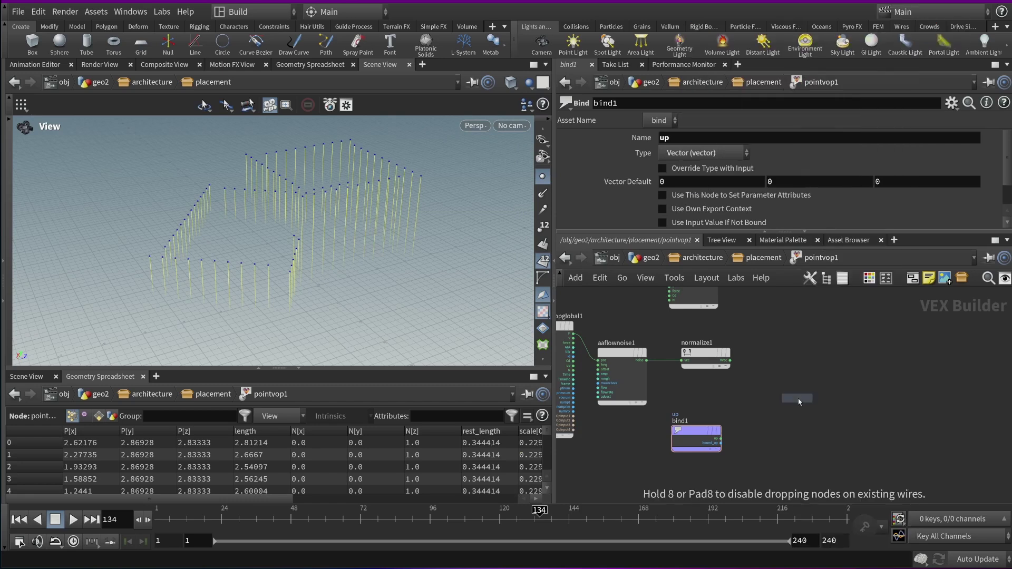
{"action": "scroll", "coordinate": [798, 399], "scroll_direction": "up", "scroll_amount": 3}
{"action": "left_click", "coordinate": [799, 399]}
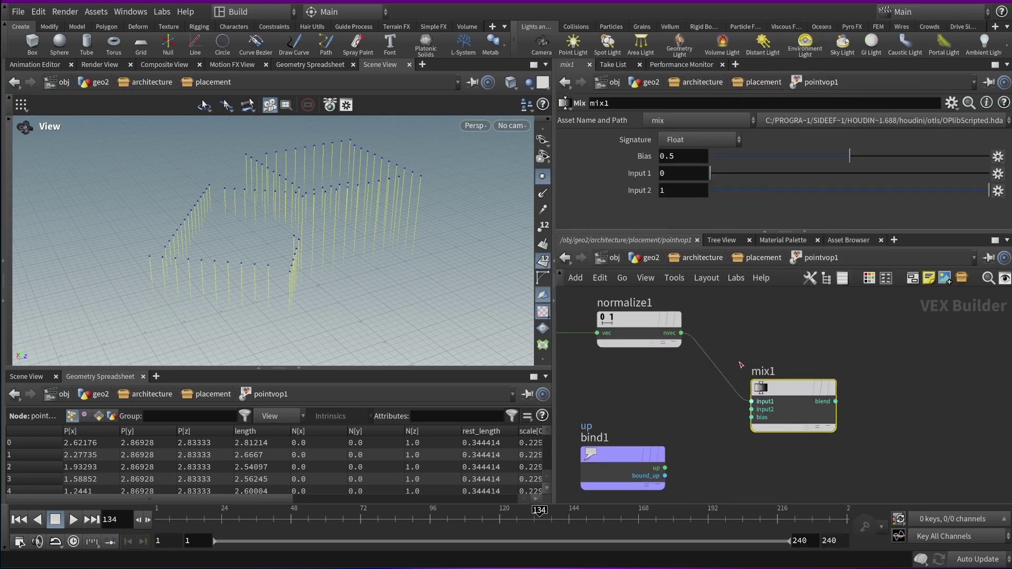
{"action": "left_click_drag", "start_coordinate": [681, 333], "coordinate": [752, 401]}
{"action": "left_click_drag", "start_coordinate": [665, 468], "coordinate": [752, 409]}
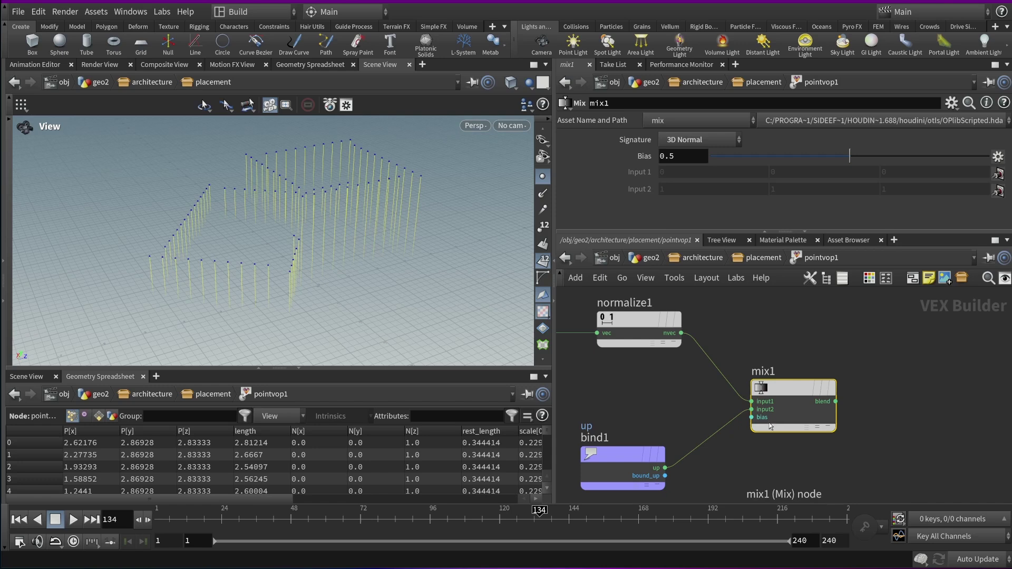
- Promote mix1's bias input as a parameter and move geometryvopoutput1 beyond mix1
{"action": "right_click", "coordinate": [766, 419]}
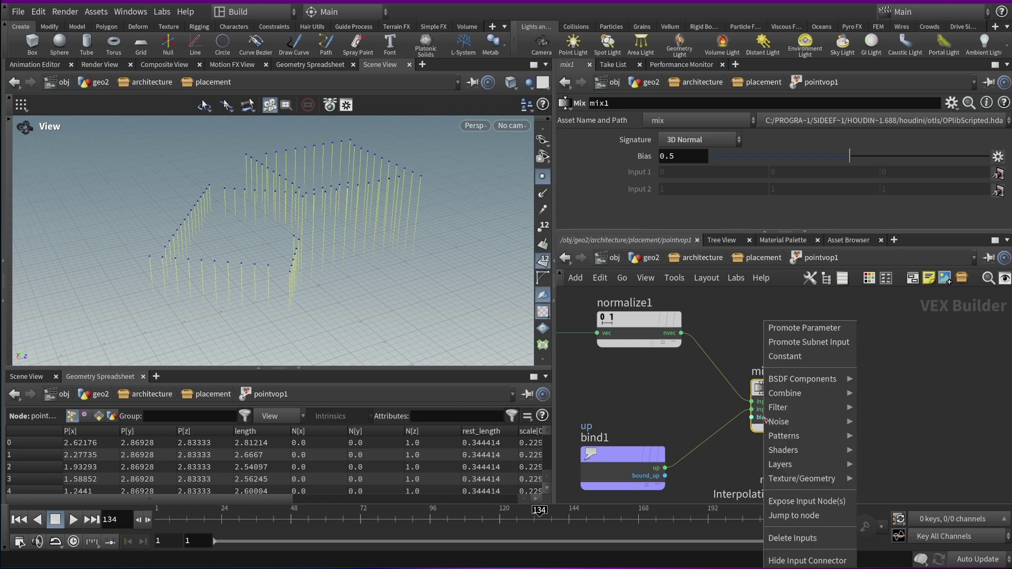
{"action": "left_click", "coordinate": [805, 328]}
{"action": "key", "text": "h"}
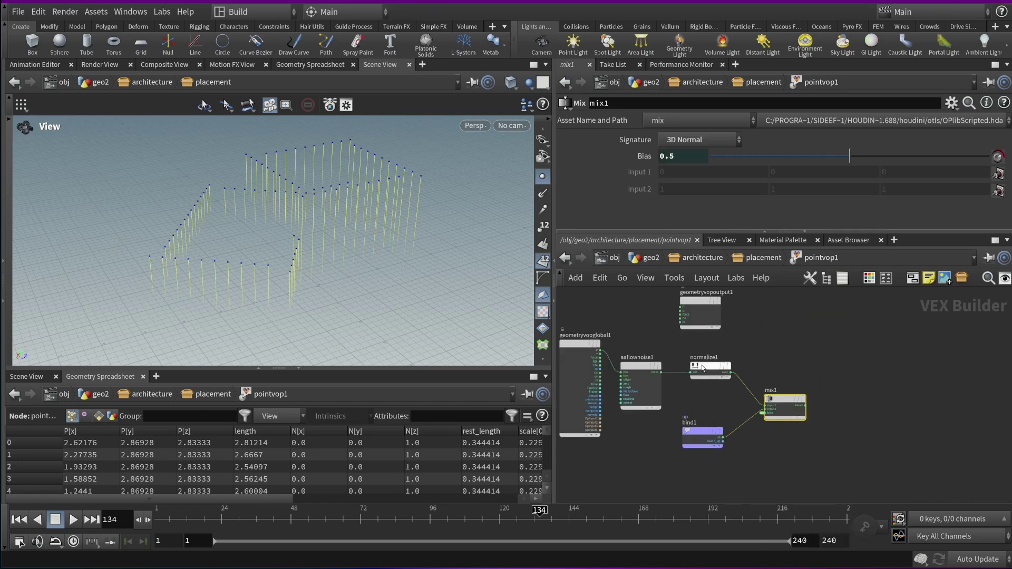
{"action": "left_click_drag", "start_coordinate": [707, 305], "coordinate": [895, 392]}
{"action": "scroll", "coordinate": [854, 379], "scroll_direction": "up", "scroll_amount": 4}
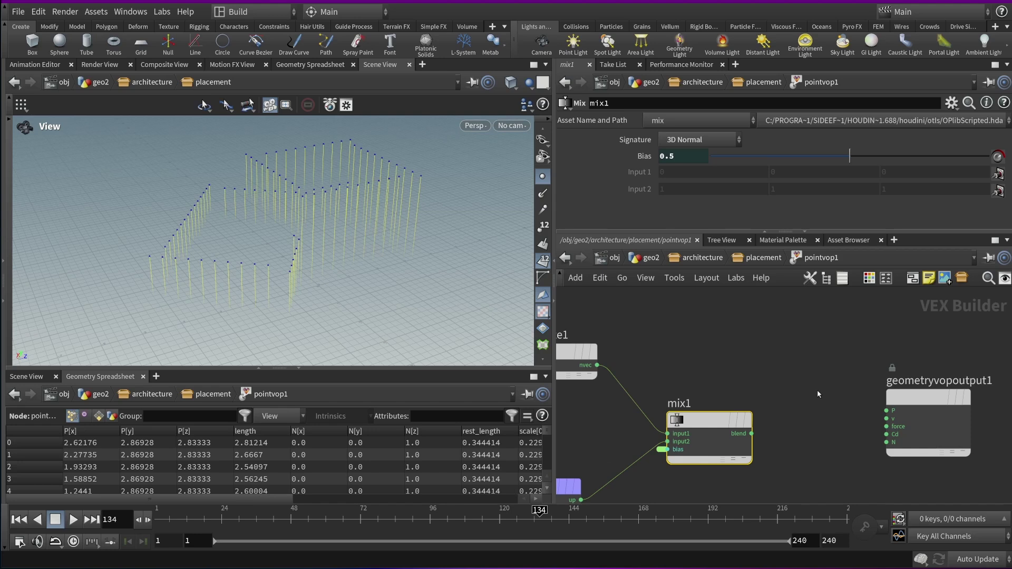
{"action": "key", "text": "Tab"}
{"action": "type", "text": "bind"}
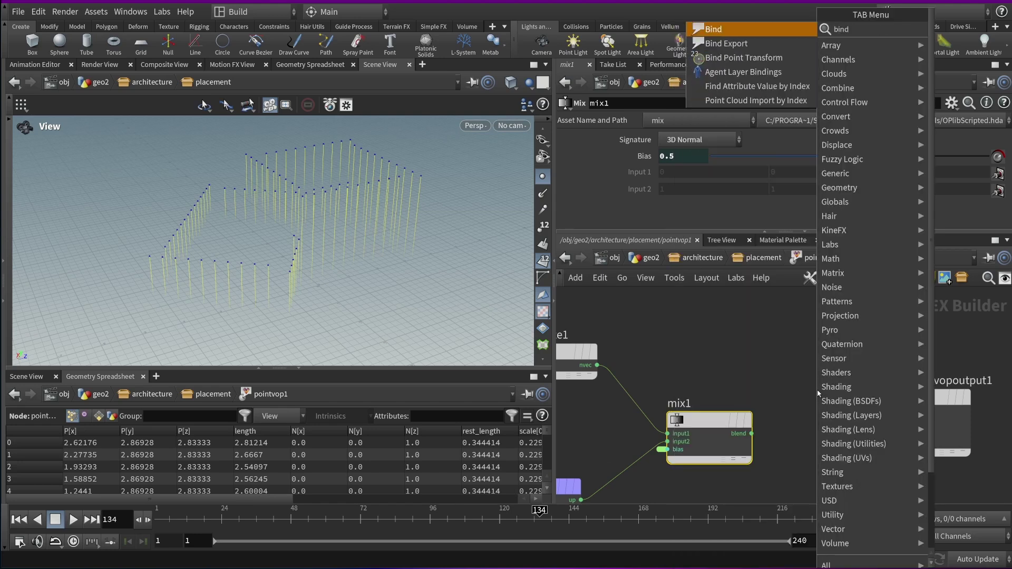
{"action": "key", "text": "Return"}
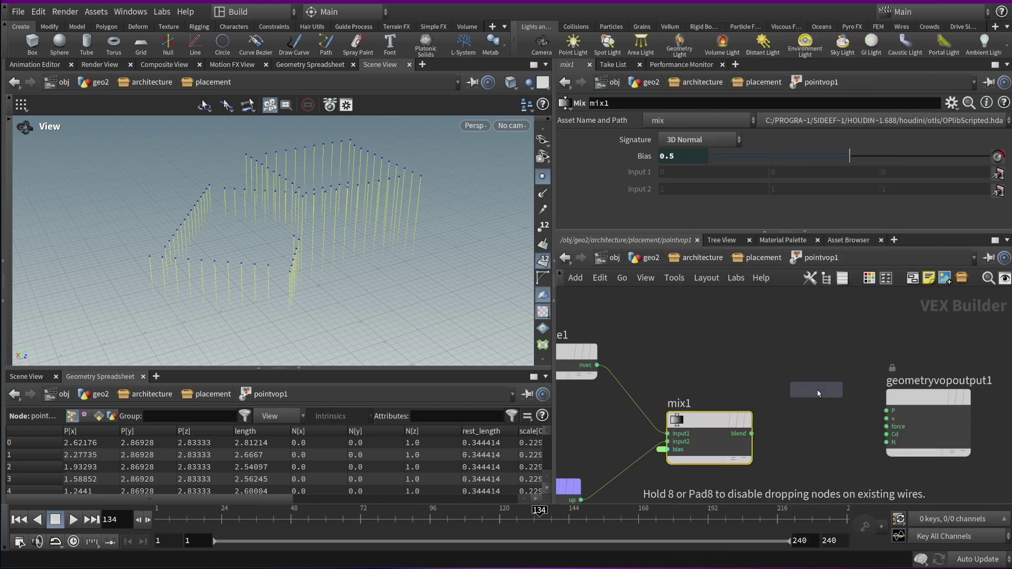
{"action": "left_click", "coordinate": [883, 415]}
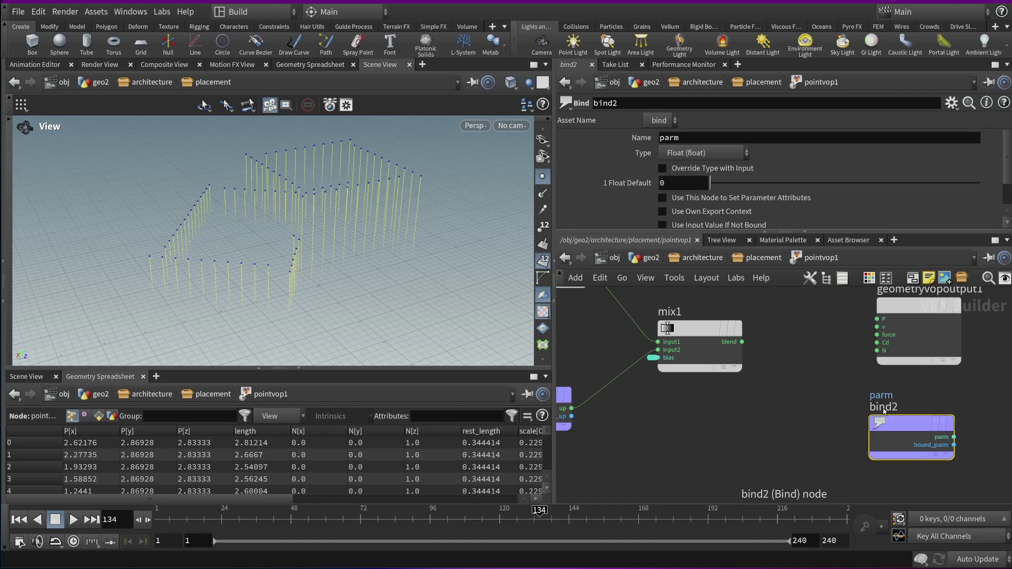
{"action": "key", "text": "Delete"}
- Add a Bind Export node below geometryvopoutput1, feed it mix1's blend output and name its parameter up
{"action": "key", "text": "Tab"}
{"action": "type", "text": "bi"}
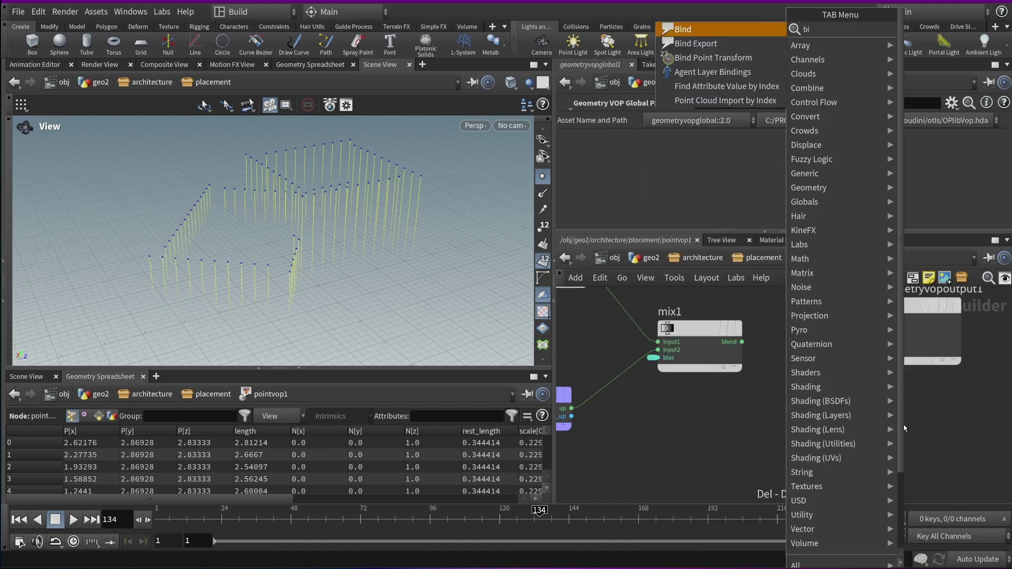
{"action": "type", "text": "ndex"}
{"action": "key", "text": "Return"}
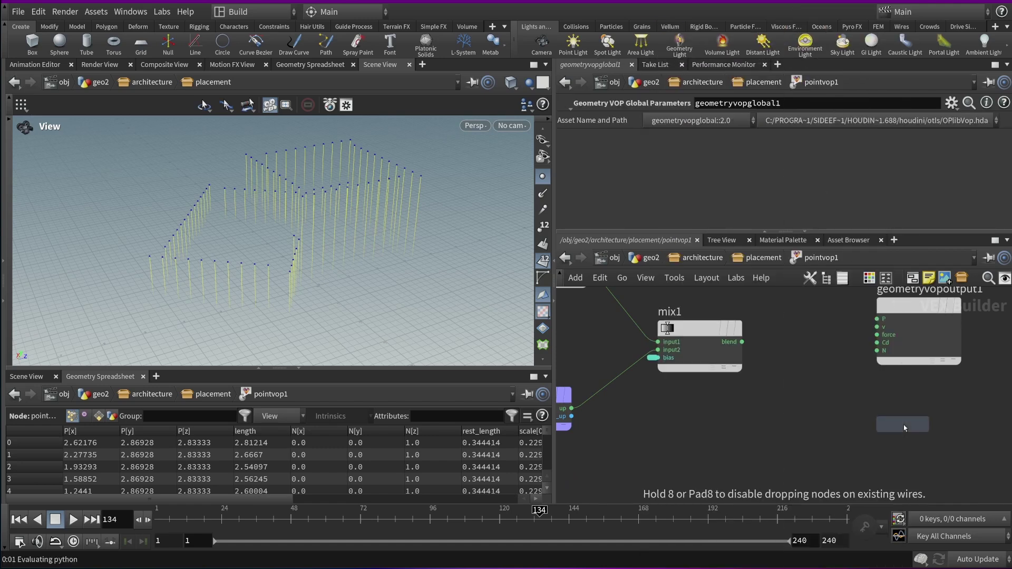
{"action": "left_click", "coordinate": [881, 438]}
{"action": "left_click", "coordinate": [880, 439]}
{"action": "left_click", "coordinate": [742, 341]}
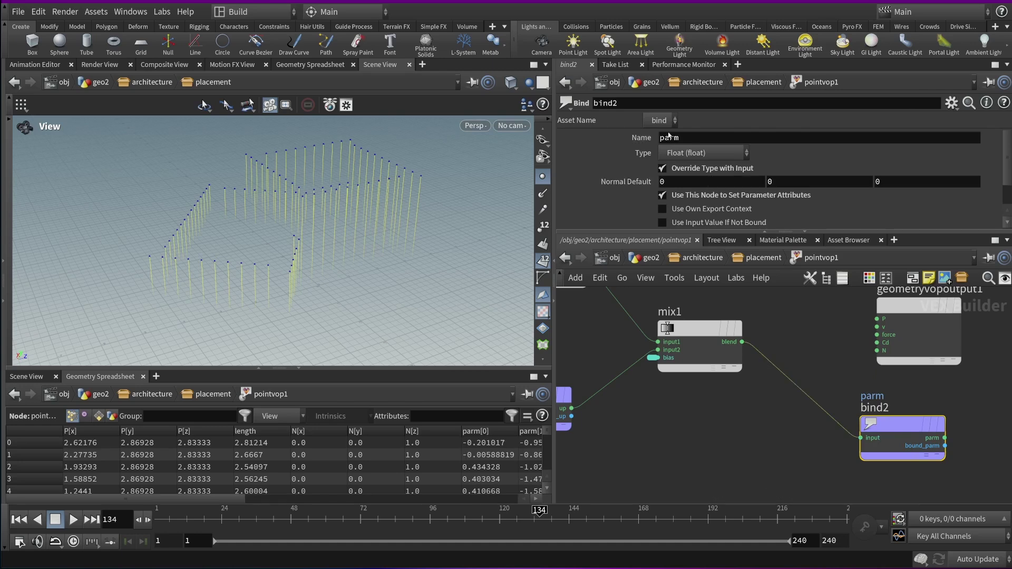
{"action": "double_click", "coordinate": [691, 137]}
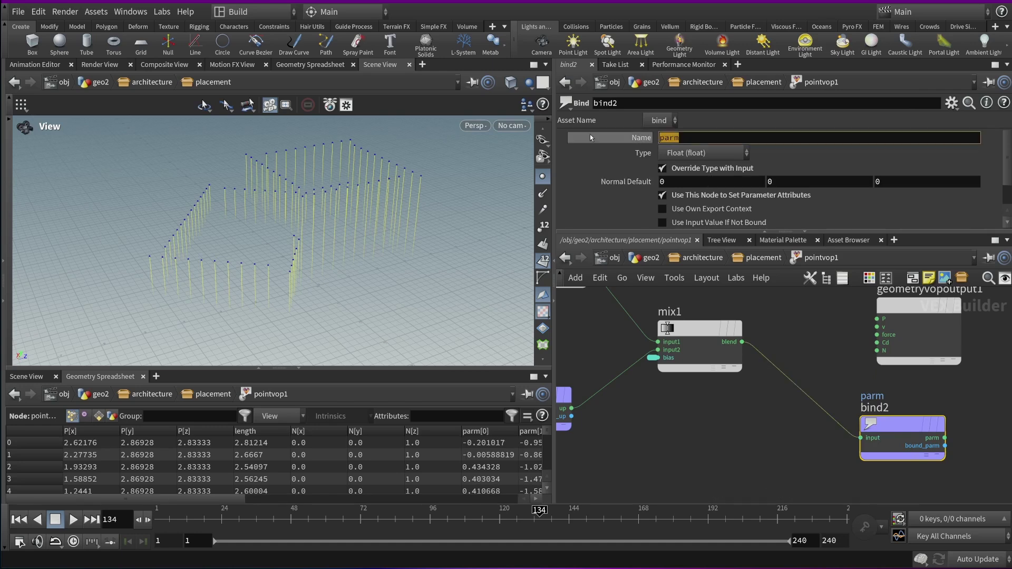
{"action": "type", "text": "up"}
{"action": "key", "text": "Return"}
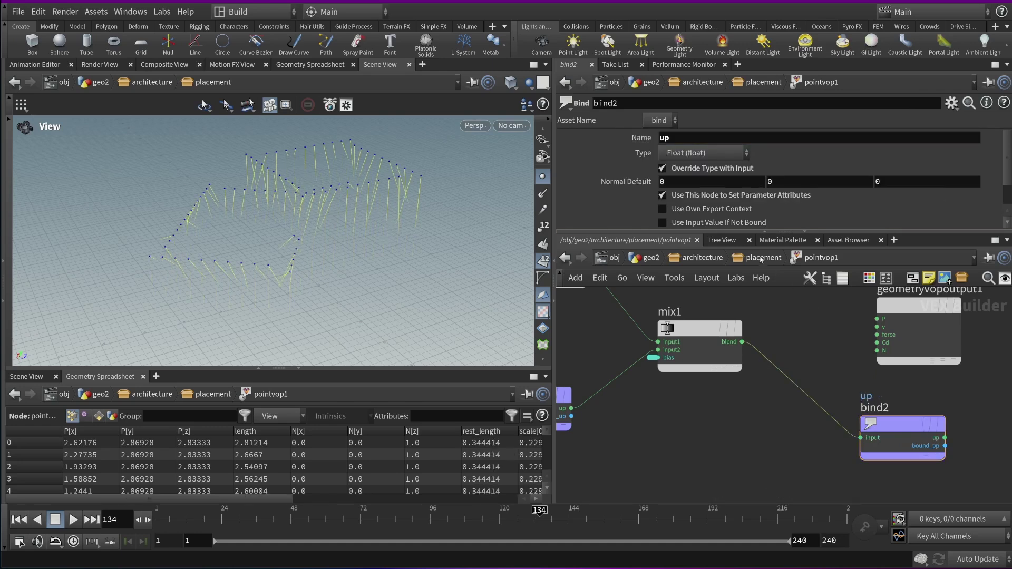
- Return to the placement network and try different Interpolation Bias values on pointvop1, ending at 0.145
{"action": "left_click", "coordinate": [761, 259]}
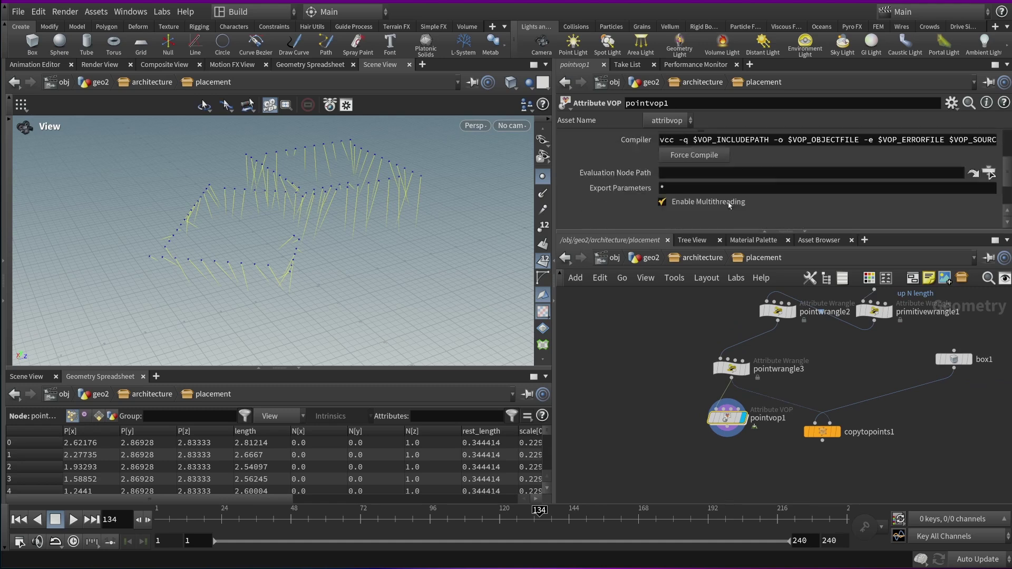
{"action": "scroll", "coordinate": [729, 205], "scroll_direction": "down", "scroll_amount": 3}
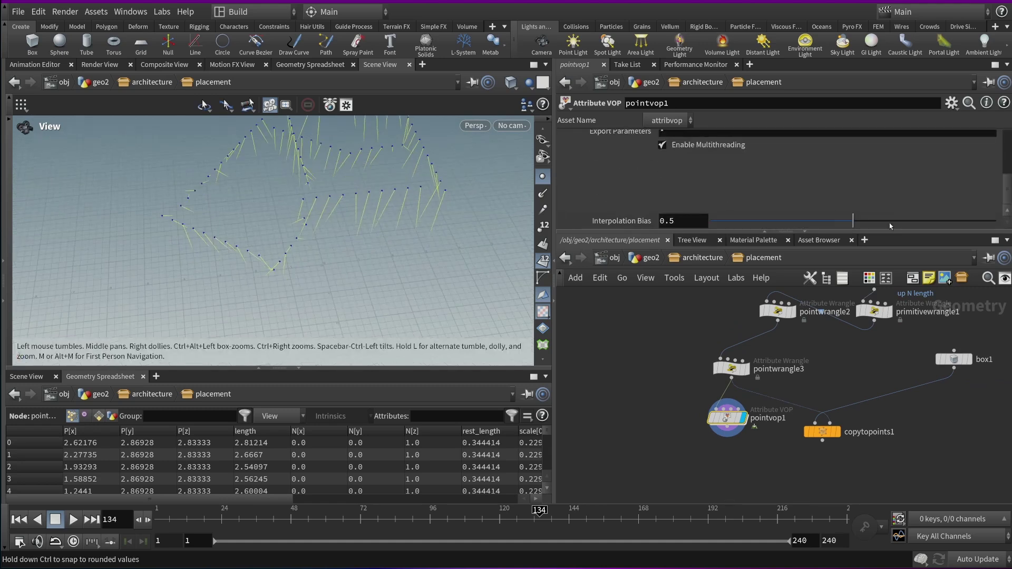
{"action": "left_click_drag", "start_coordinate": [835, 225], "coordinate": [685, 219]}
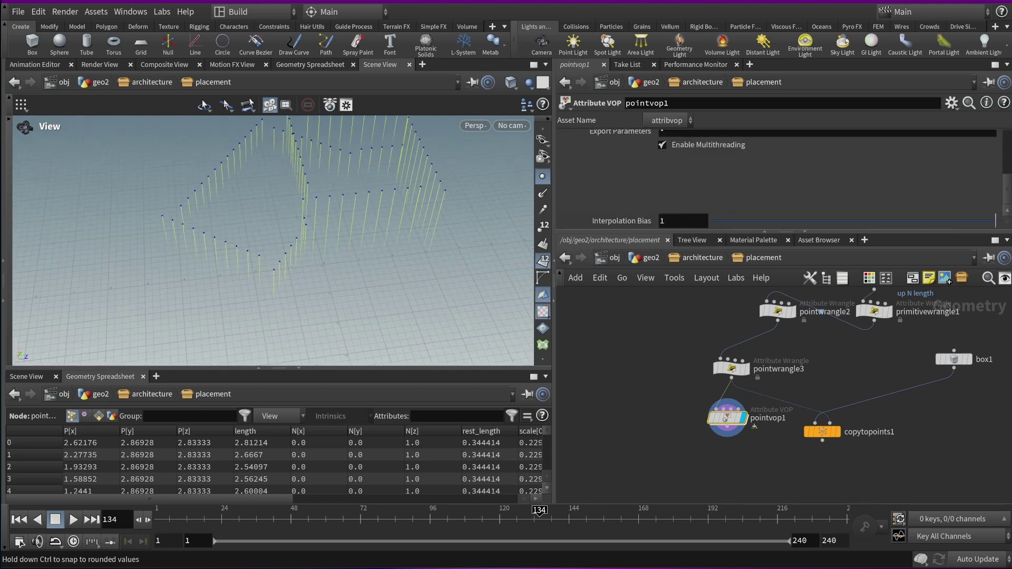
{"action": "left_click_drag", "start_coordinate": [817, 221], "coordinate": [753, 224]}
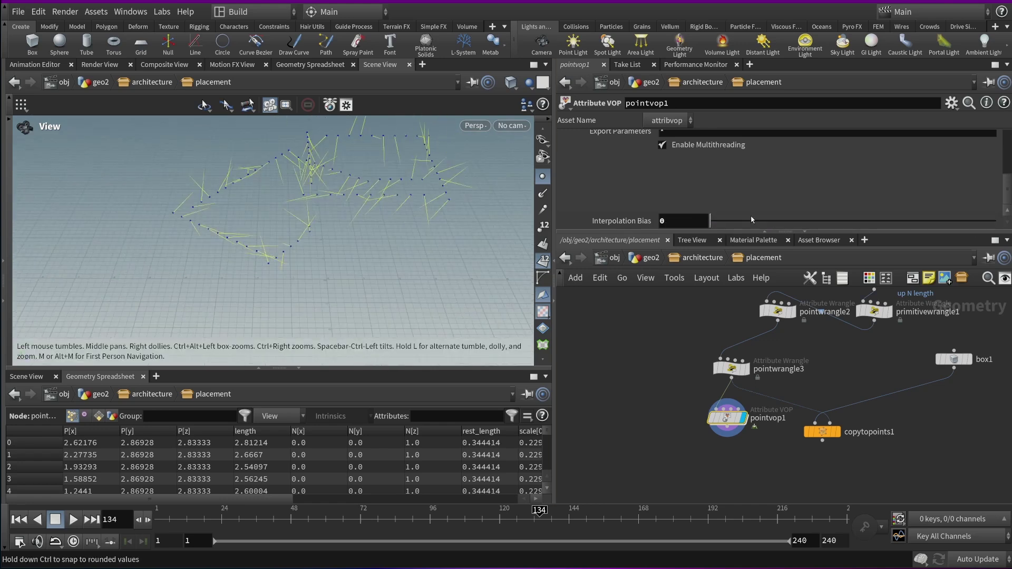
- Wire pointvop1 into the target points input of copytopoints1 and display the copied boxes
{"action": "left_click_drag", "start_coordinate": [753, 423], "coordinate": [758, 422]}
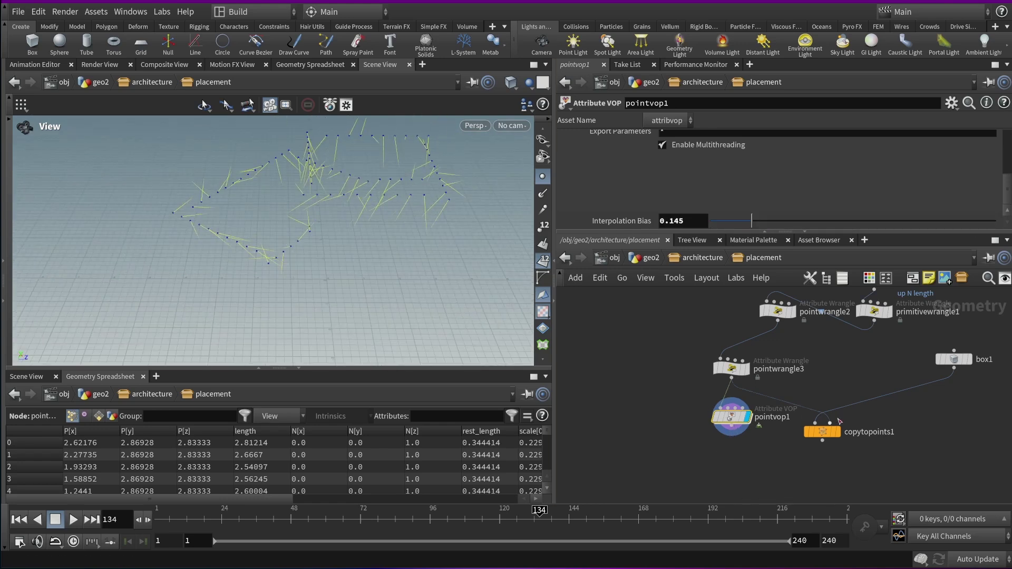
{"action": "left_click_drag", "start_coordinate": [839, 421], "coordinate": [759, 426]}
{"action": "left_click", "coordinate": [823, 431]}
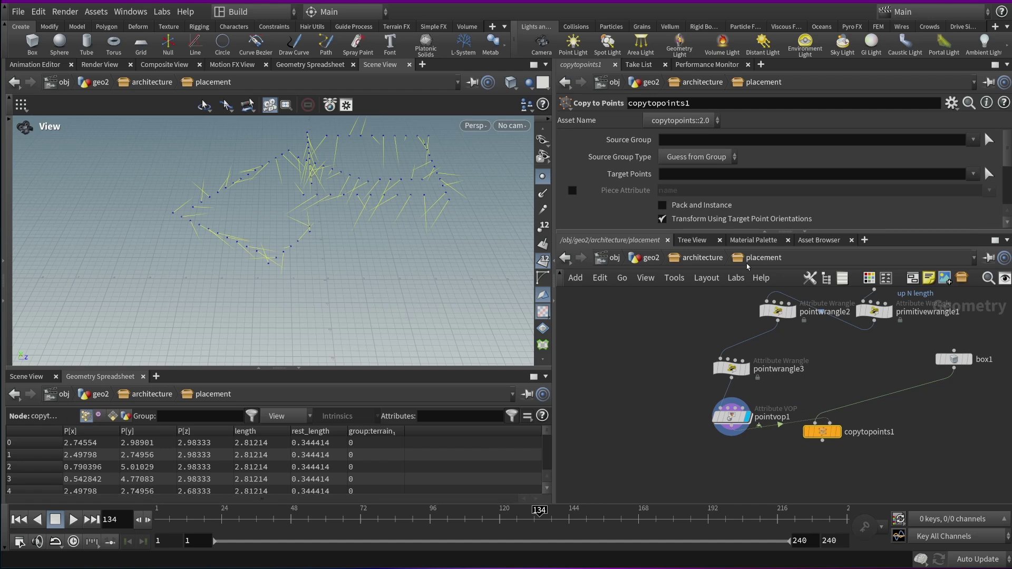
{"action": "left_click", "coordinate": [839, 432]}
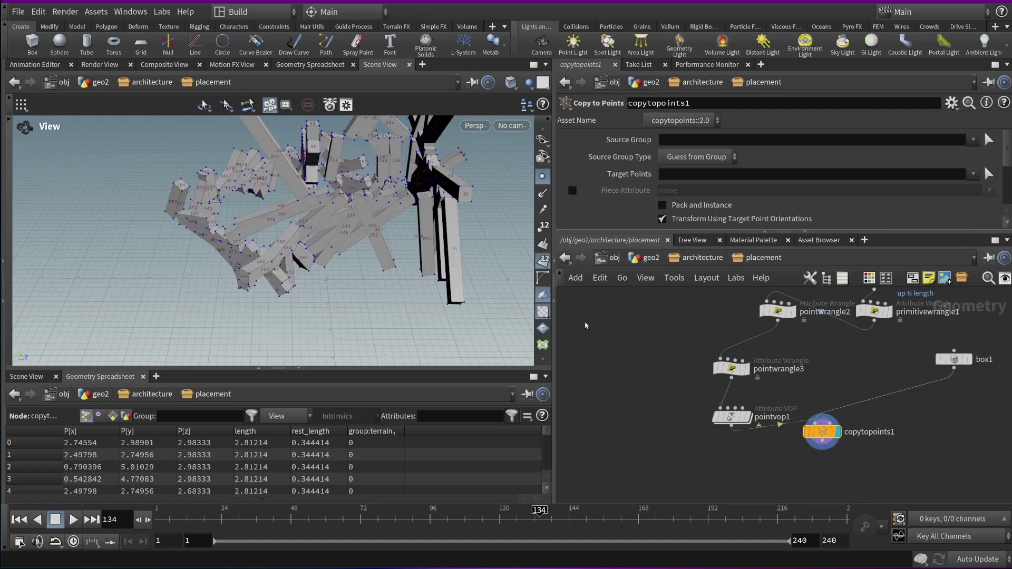
- Raise pointvop1's Interpolation Bias to about 0.92 and inspect the gaps between the tilted boxes
{"action": "left_click", "coordinate": [731, 417]}
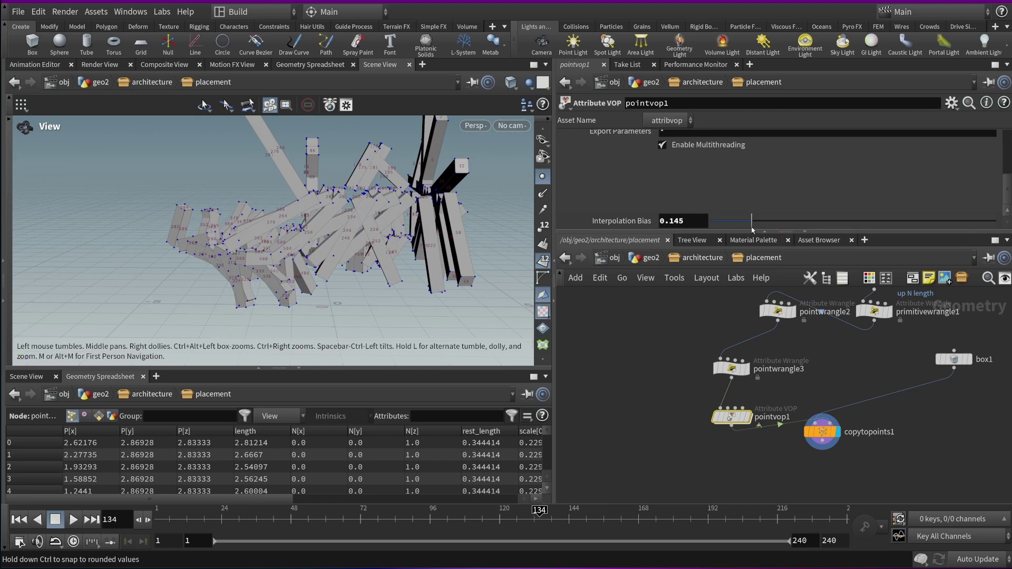
{"action": "left_click_drag", "start_coordinate": [753, 229], "coordinate": [979, 232]}
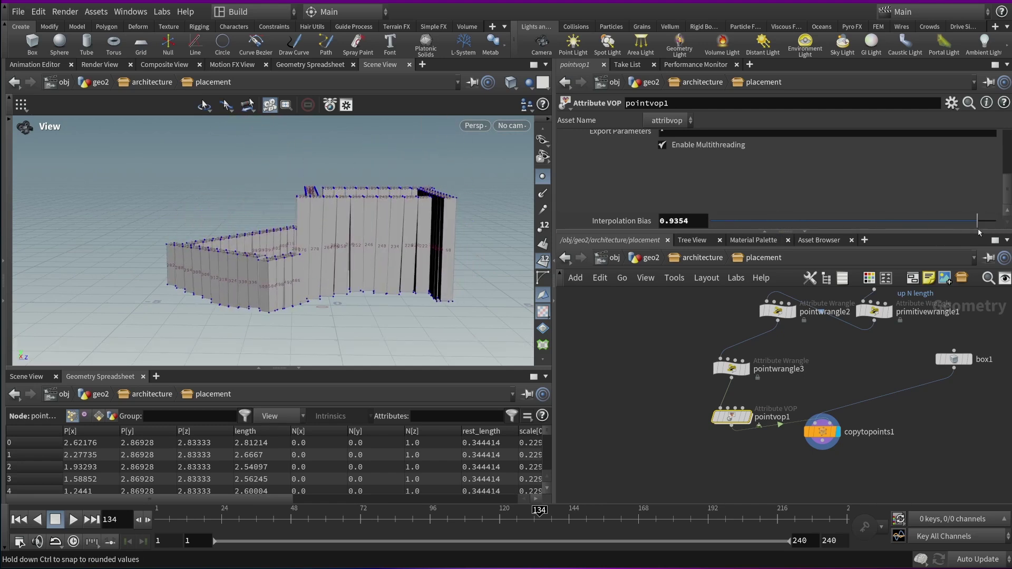
{"action": "left_click_drag", "start_coordinate": [317, 237], "coordinate": [253, 246]}
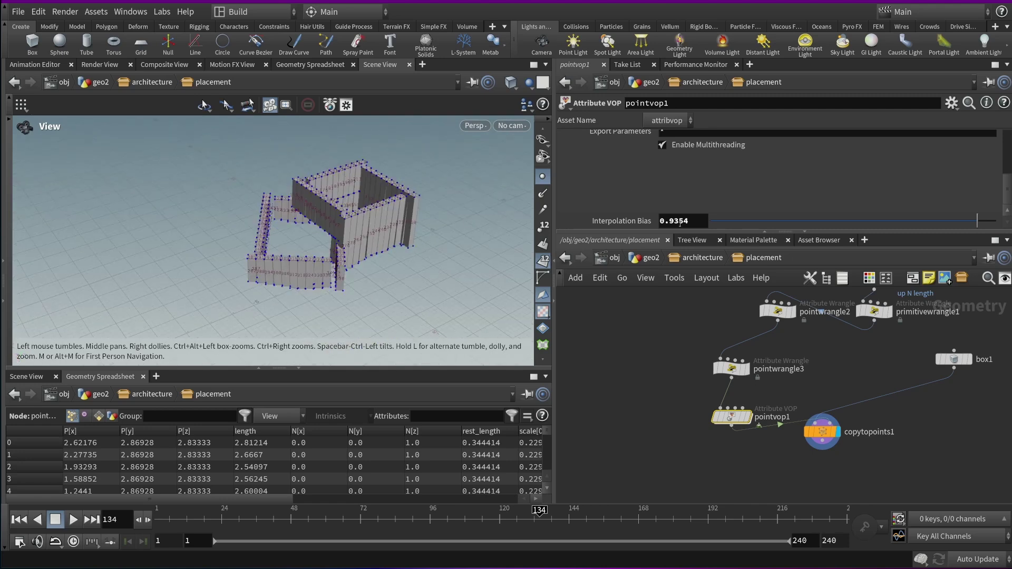
{"action": "left_click_drag", "start_coordinate": [407, 217], "coordinate": [432, 327]}
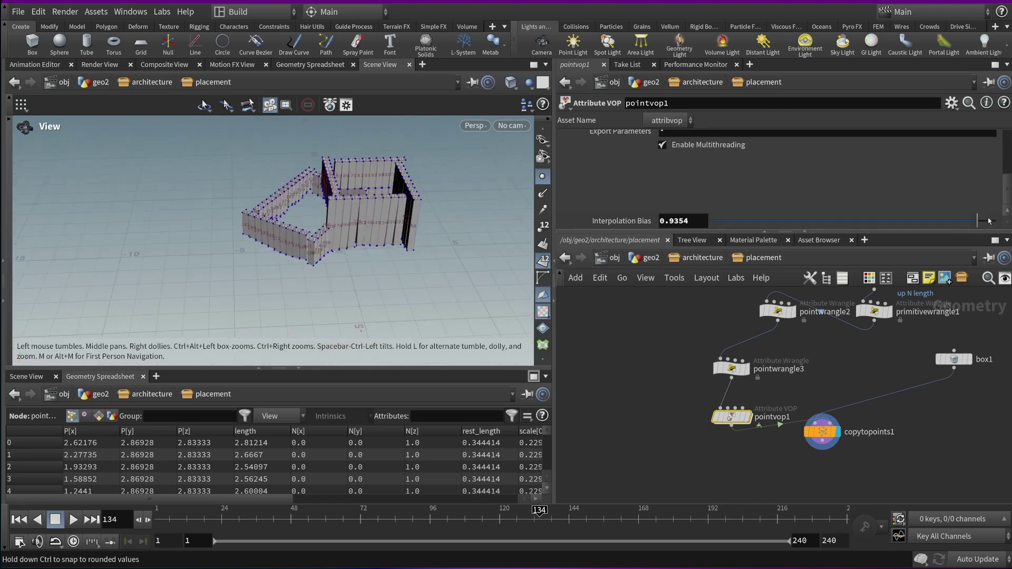
{"action": "mouse_move", "coordinate": [979, 221]}
{"action": "left_mouse_down"}
{"action": "mouse_move", "coordinate": [894, 222]}
{"action": "mouse_move", "coordinate": [996, 231]}
{"action": "mouse_move", "coordinate": [955, 224]}
{"action": "mouse_move", "coordinate": [986, 227]}
{"action": "mouse_move", "coordinate": [975, 231]}
{"action": "left_mouse_up"}
{"action": "scroll", "coordinate": [464, 224], "scroll_direction": "up", "scroll_amount": 10}
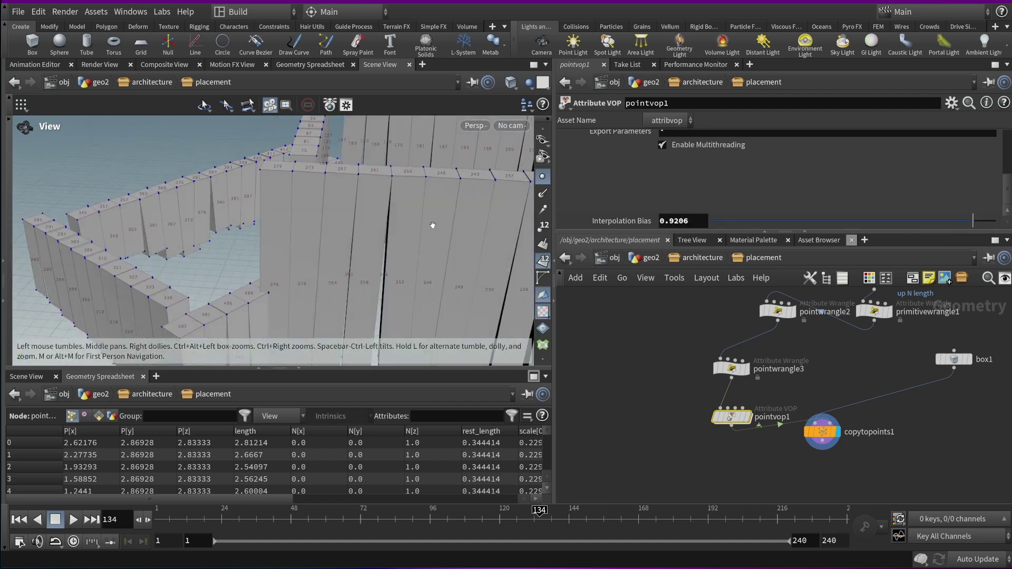
{"action": "scroll", "coordinate": [732, 395], "scroll_direction": "down", "scroll_amount": 2}
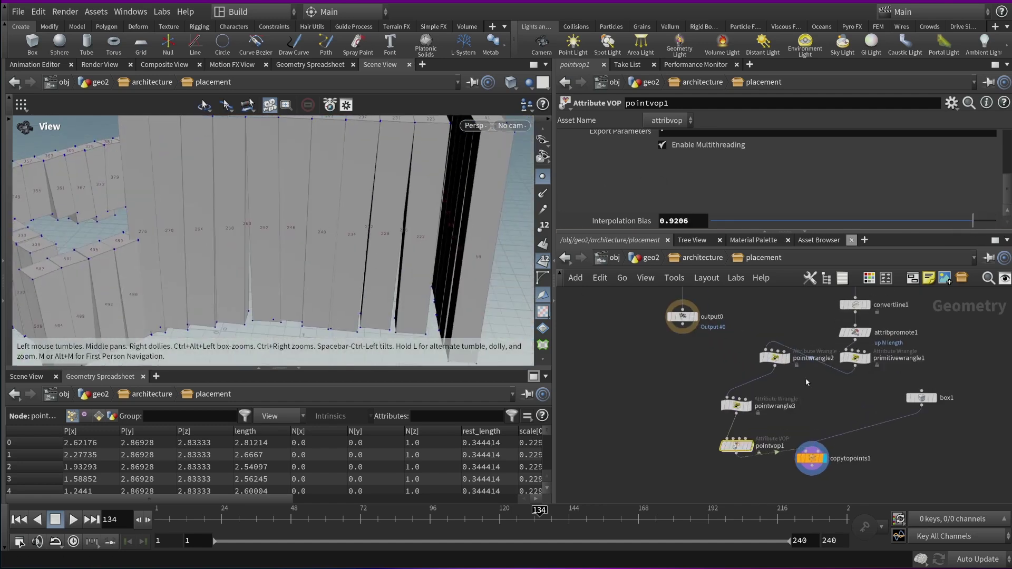
- Review the scale expression in pointwrangle2 and the position offset expression with its Dist parameter in pointwrangle3
{"action": "left_click", "coordinate": [774, 358]}
{"action": "left_click_drag", "start_coordinate": [698, 377], "coordinate": [759, 420]}
{"action": "scroll", "coordinate": [646, 210], "scroll_direction": "down", "scroll_amount": 1}
{"action": "scroll", "coordinate": [646, 210], "scroll_direction": "up", "scroll_amount": 1}
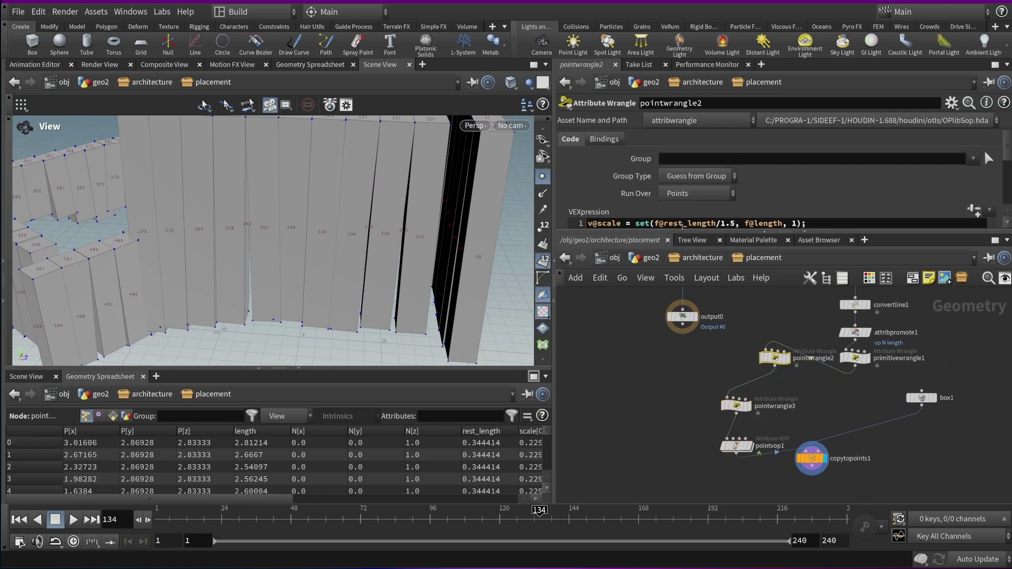
{"action": "scroll", "coordinate": [646, 210], "scroll_direction": "down", "scroll_amount": 1}
{"action": "left_click", "coordinate": [736, 406]}
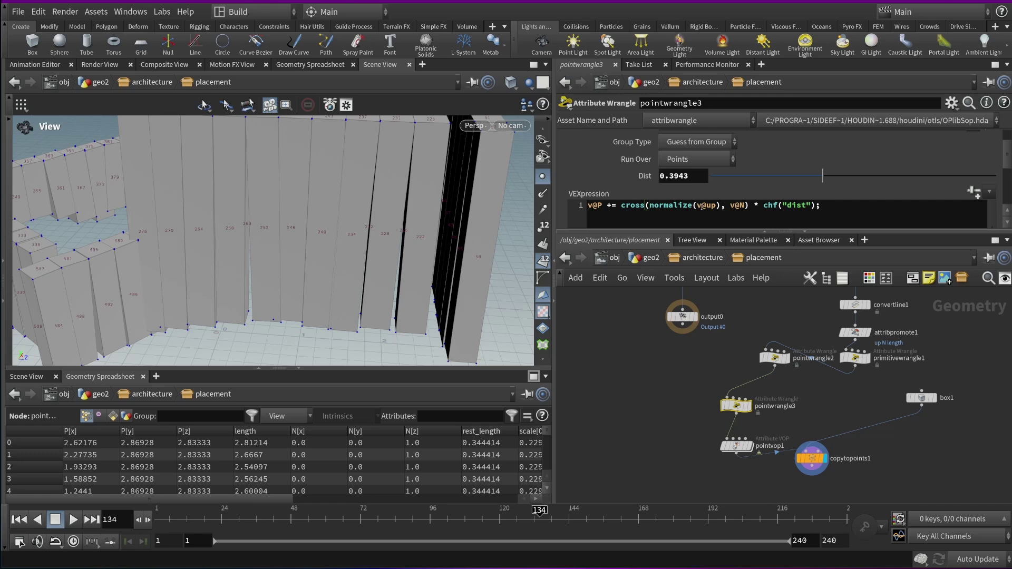
{"action": "left_click", "coordinate": [678, 176]}
{"action": "double_click", "coordinate": [652, 206]}
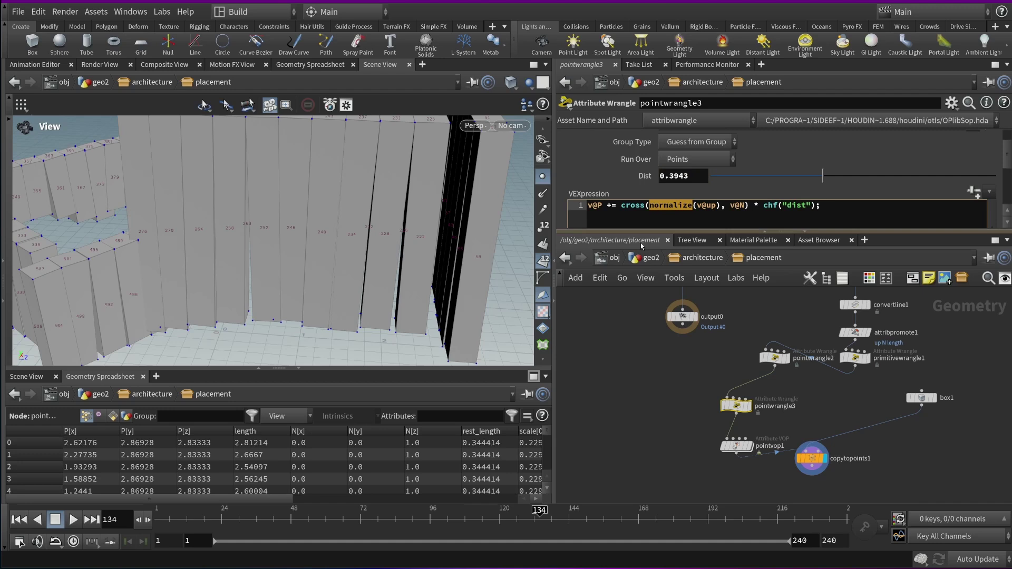
- Examine the whole layout of copied facade boxes from a distance, at both low and high angles
{"action": "right_click_drag", "start_coordinate": [419, 251], "coordinate": [190, 282]}
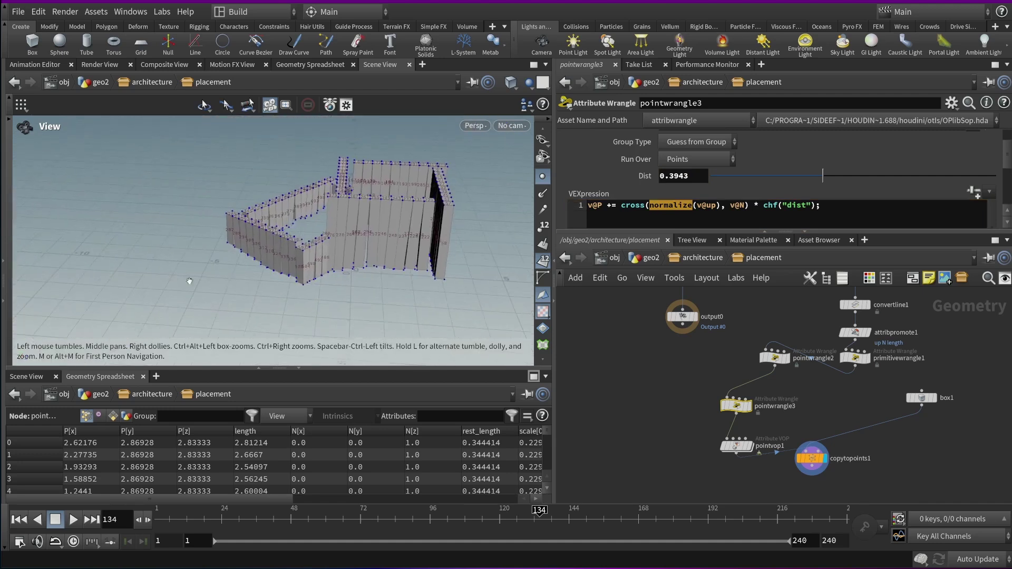
{"action": "left_click_drag", "start_coordinate": [385, 228], "coordinate": [388, 226]}
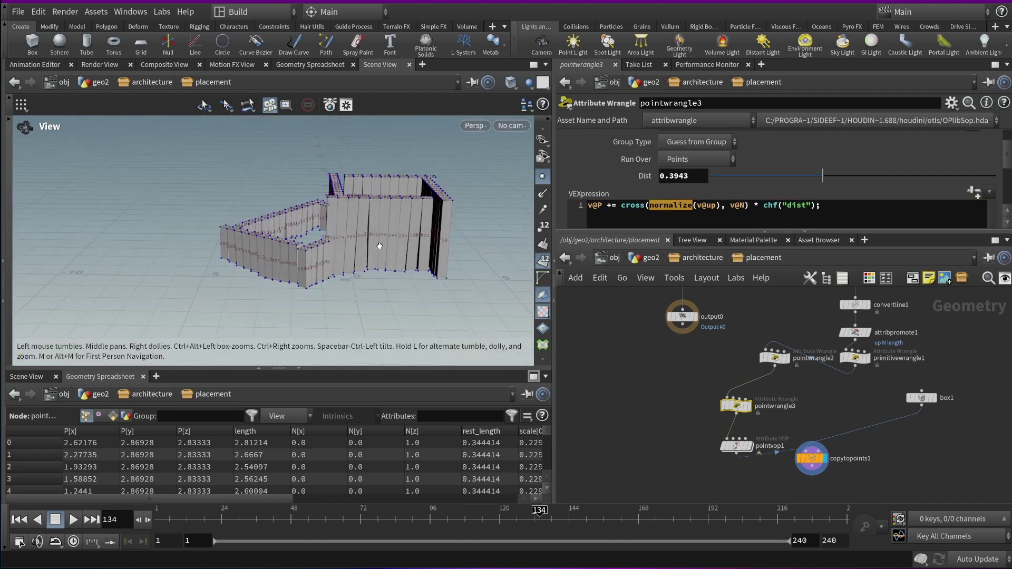
{"action": "left_click_drag", "start_coordinate": [379, 245], "coordinate": [401, 239]}
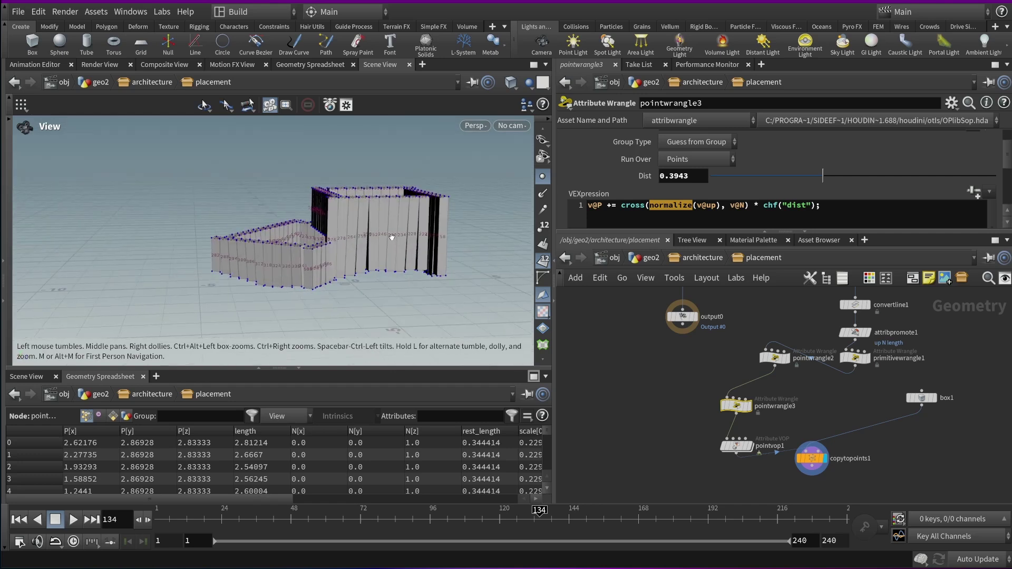
{"action": "left_click_drag", "start_coordinate": [361, 247], "coordinate": [370, 278]}
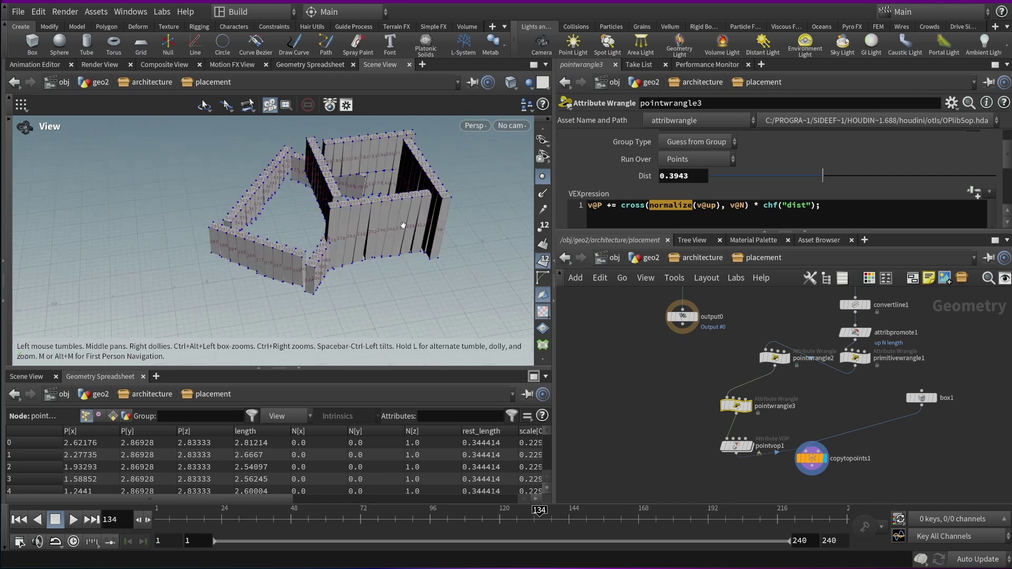
{"action": "left_click_drag", "start_coordinate": [403, 225], "coordinate": [420, 167]}
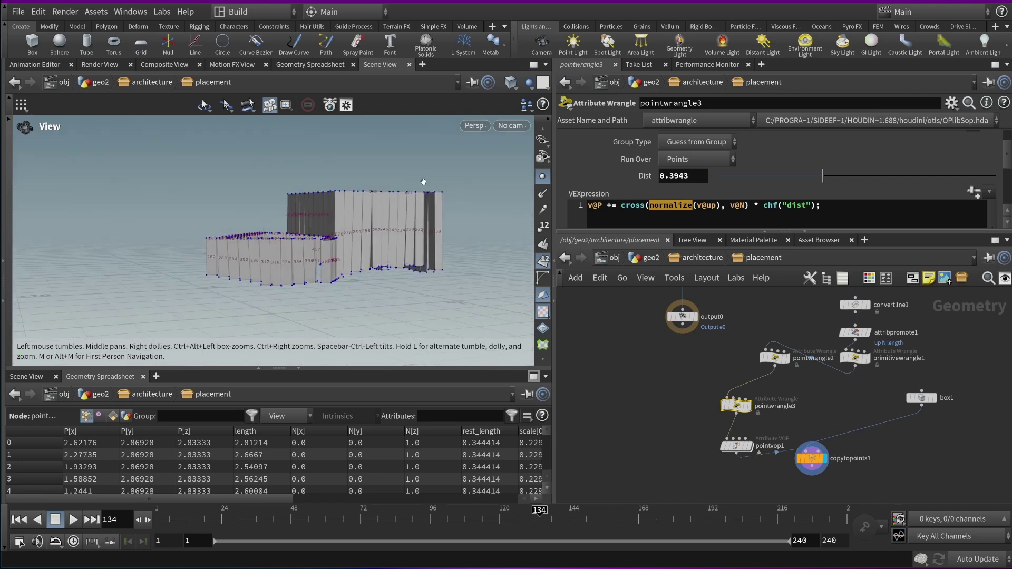